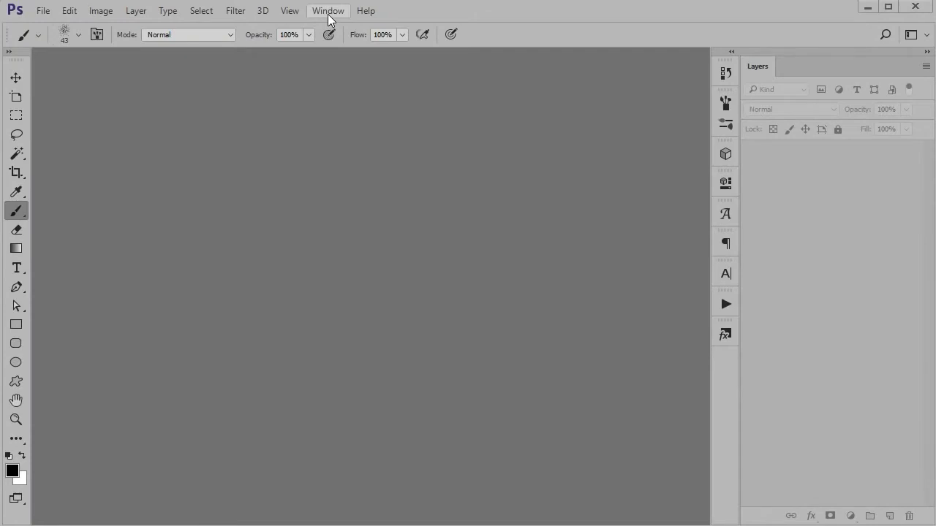
Load the Artist Brushes.abr set from the Brush Presets panel menu
left_click(328, 11)
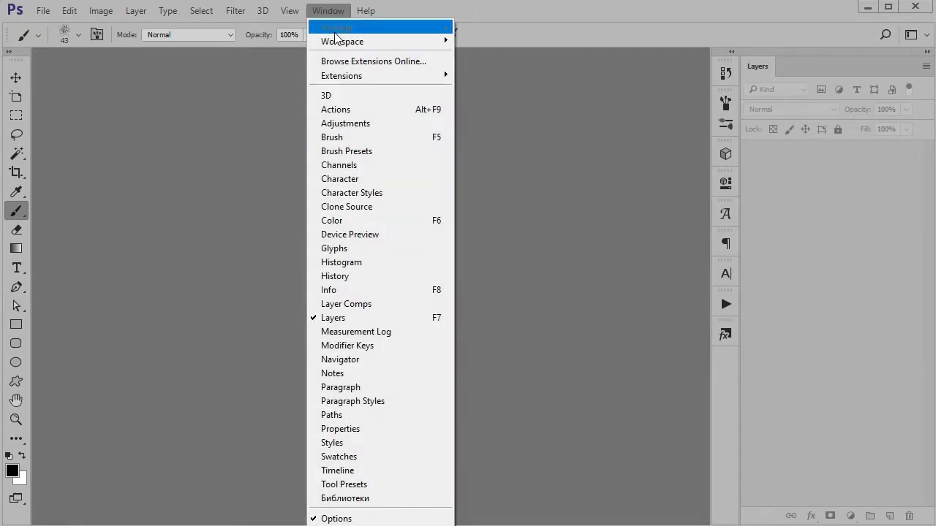
left_click(340, 152)
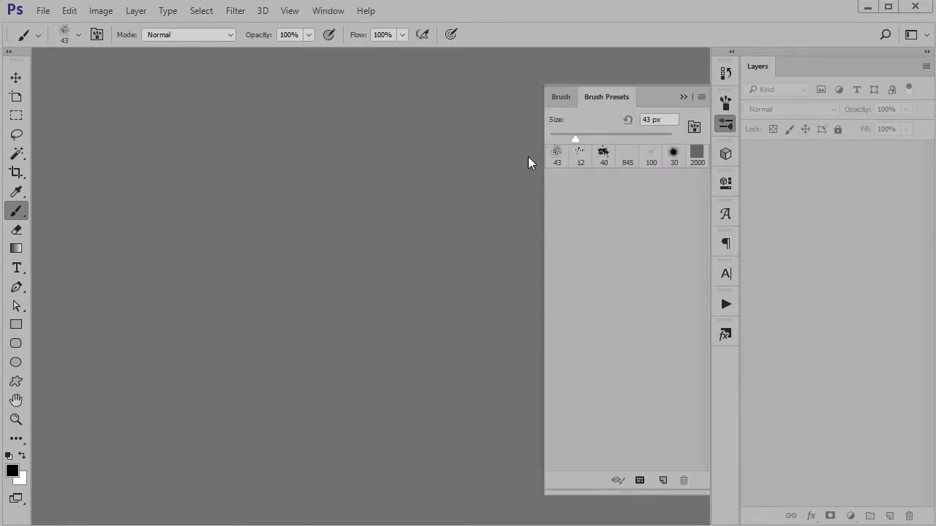
left_click(702, 98)
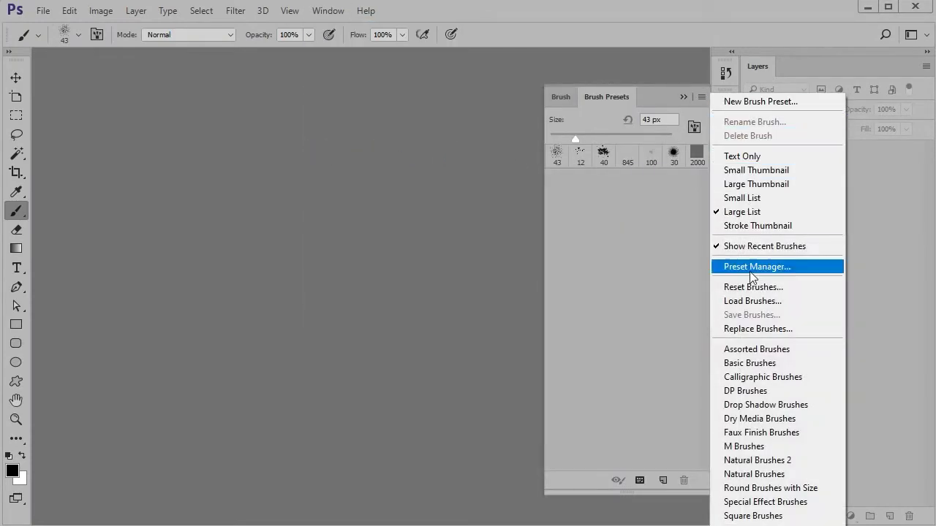
left_click(751, 301)
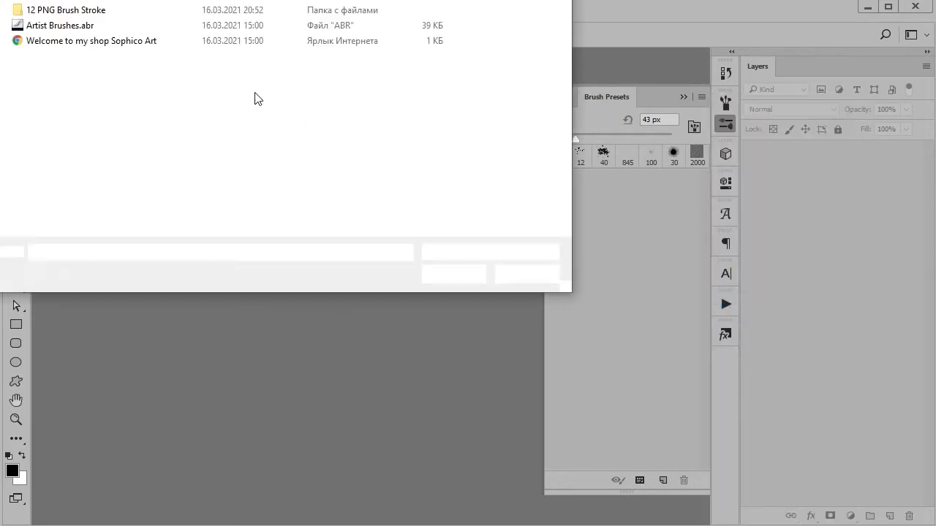
left_click(131, 25)
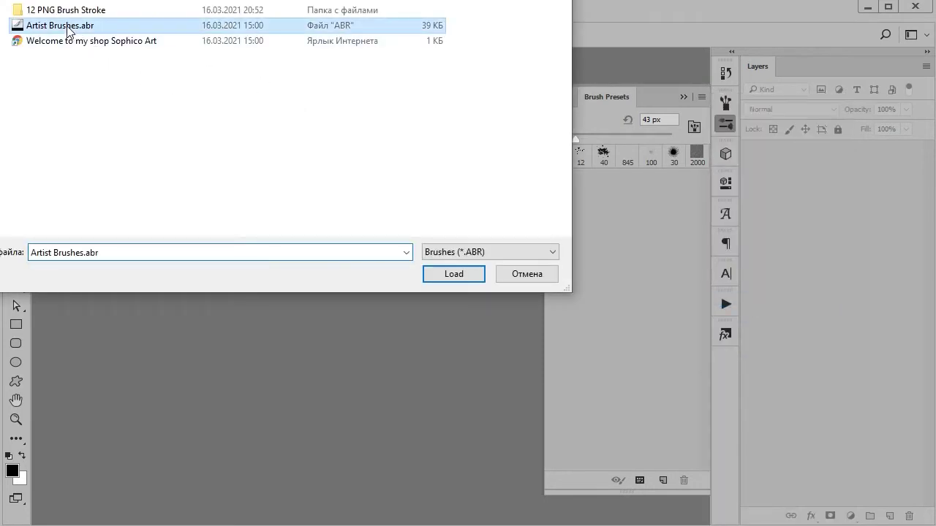
left_click(436, 277)
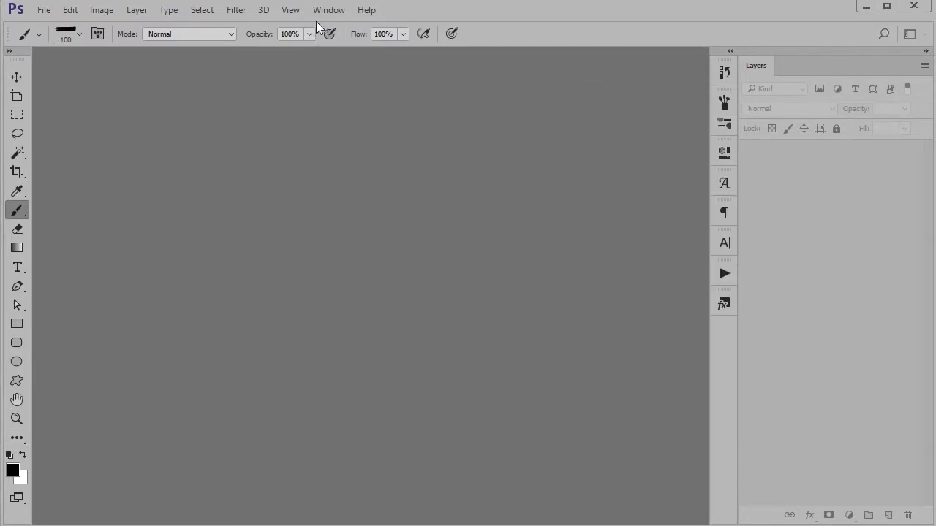
Load Artist Layer Styles.asl into the Styles panel, adding Canvas, Wall and Paint styles
left_click(321, 11)
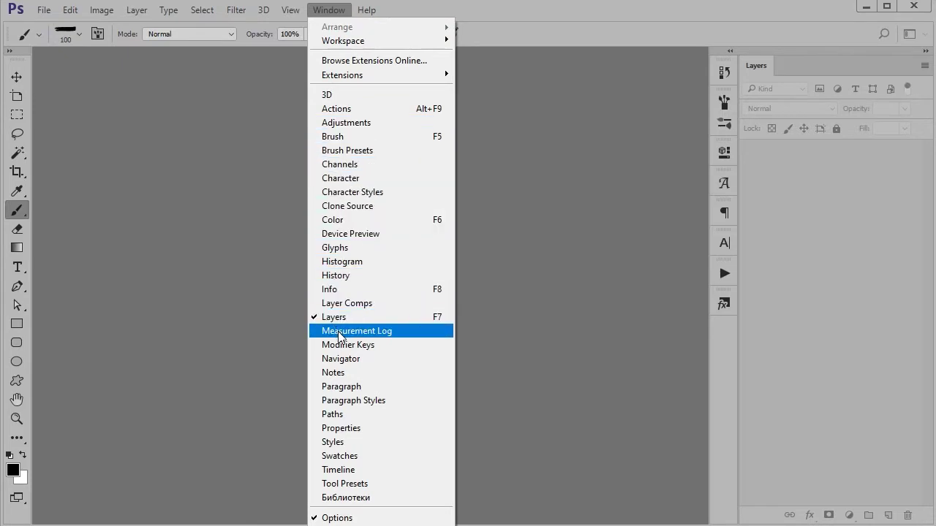
left_click(339, 442)
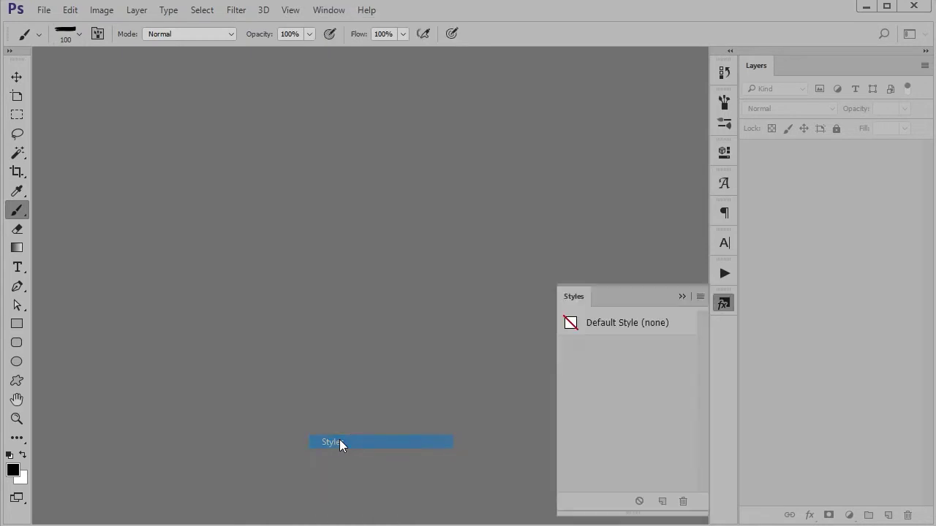
left_click(699, 297)
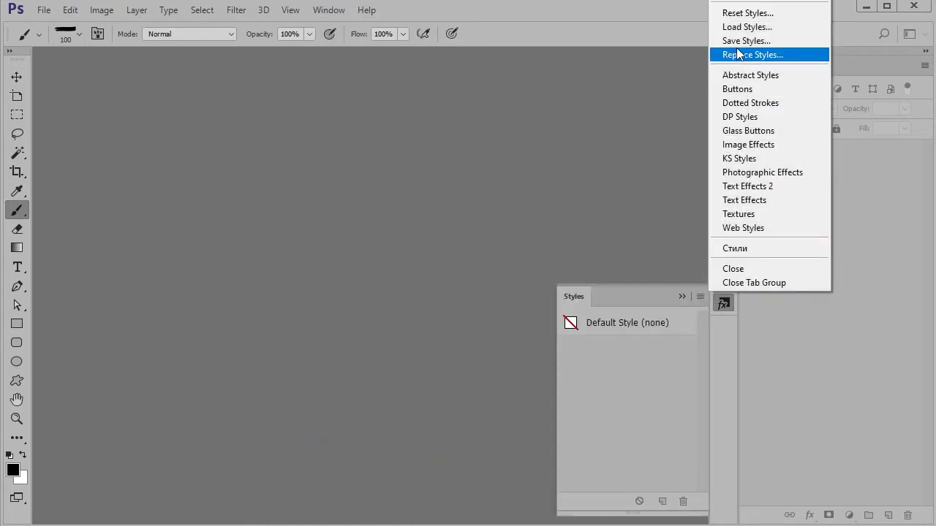
left_click(747, 27)
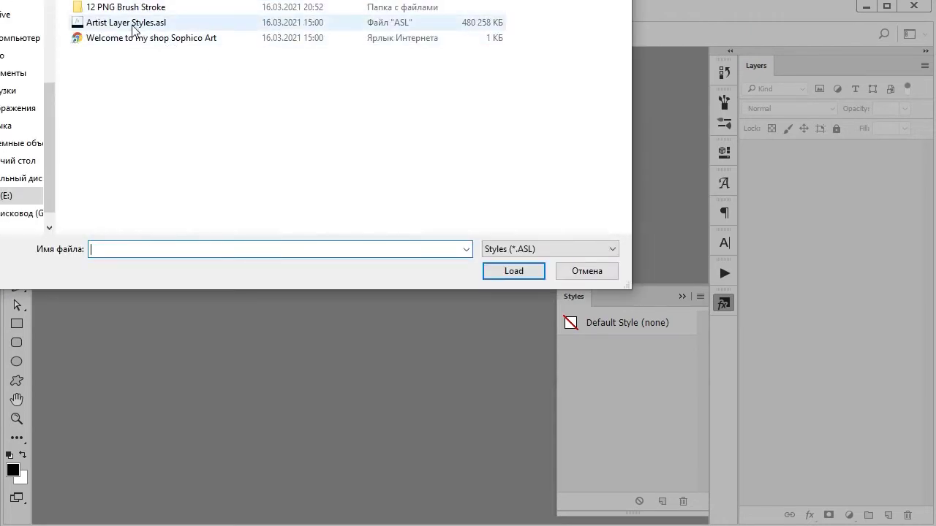
left_click(131, 23)
left_click(509, 272)
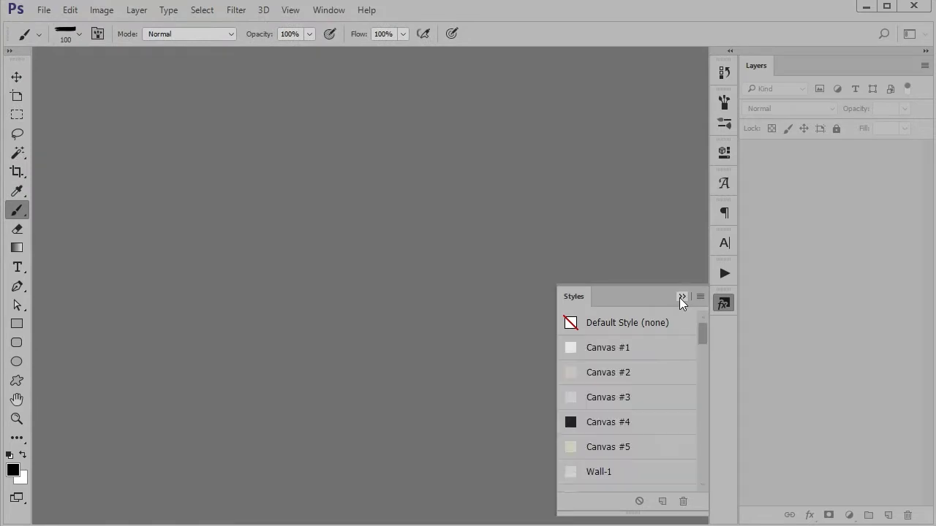
mouse_move(705, 331)
left_mouse_down()
mouse_move(705, 473)
mouse_move(713, 329)
left_mouse_up()
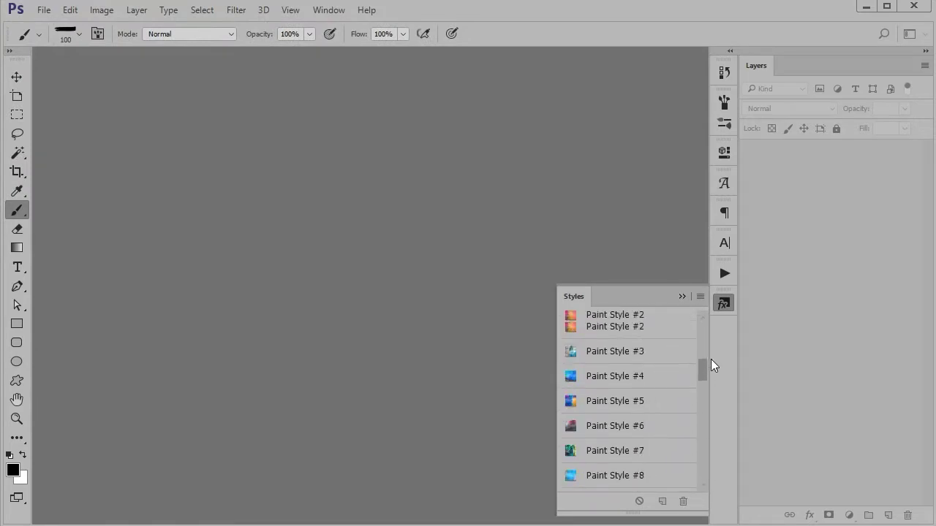
left_click(681, 297)
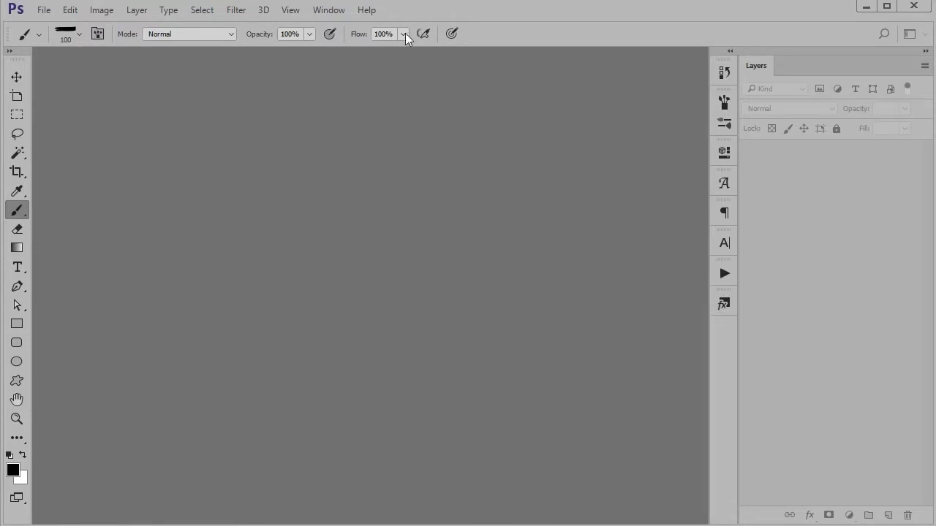
Load Artist Actions.atn from the Actions panel menu so the Artist set appears
left_click(315, 10)
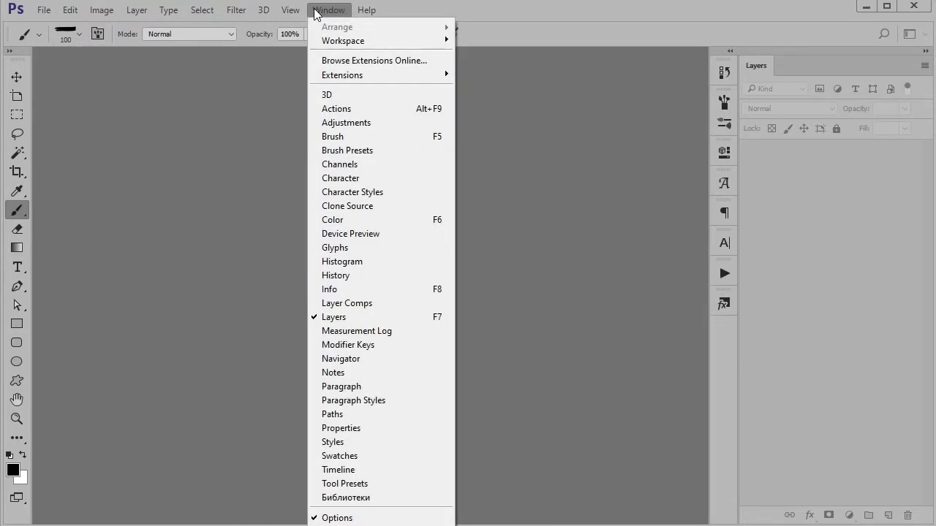
left_click(339, 108)
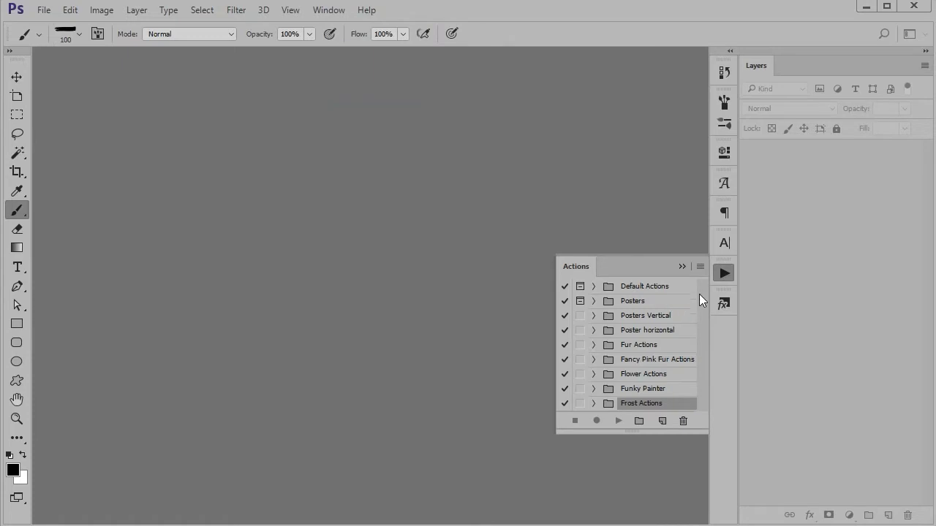
left_click(701, 266)
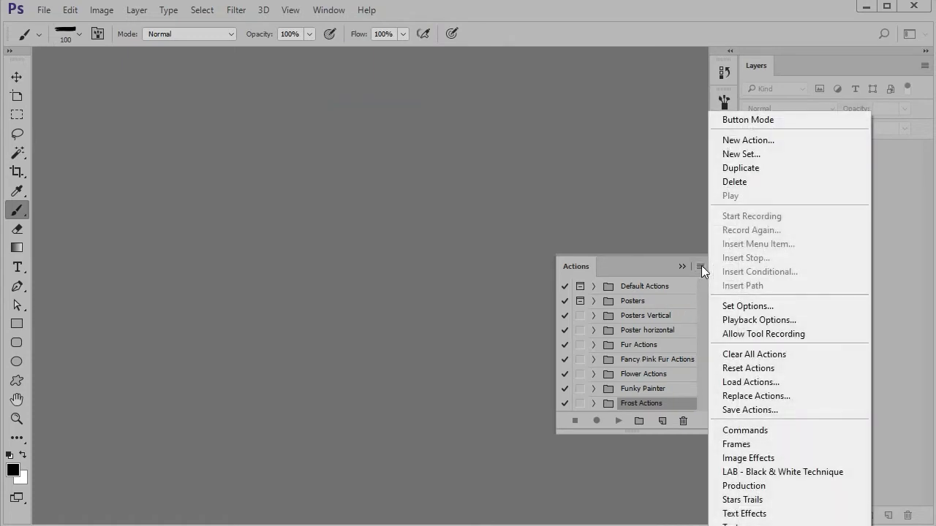
left_click(751, 383)
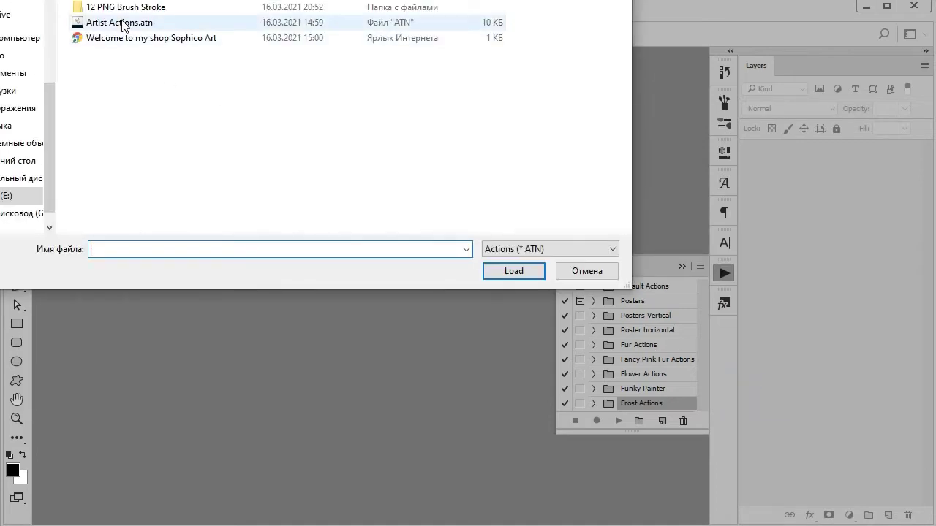
left_click(121, 25)
left_click(493, 270)
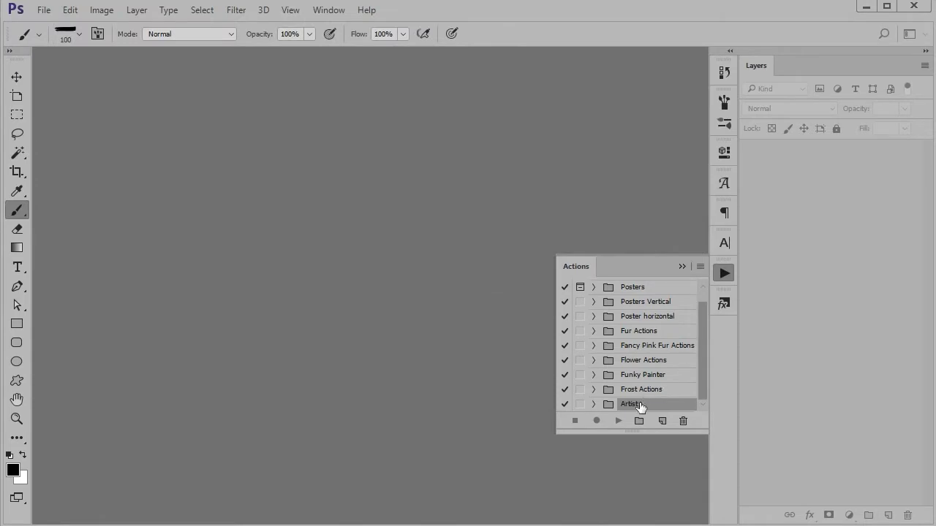
Open the QUICK START.psd document
left_click(680, 266)
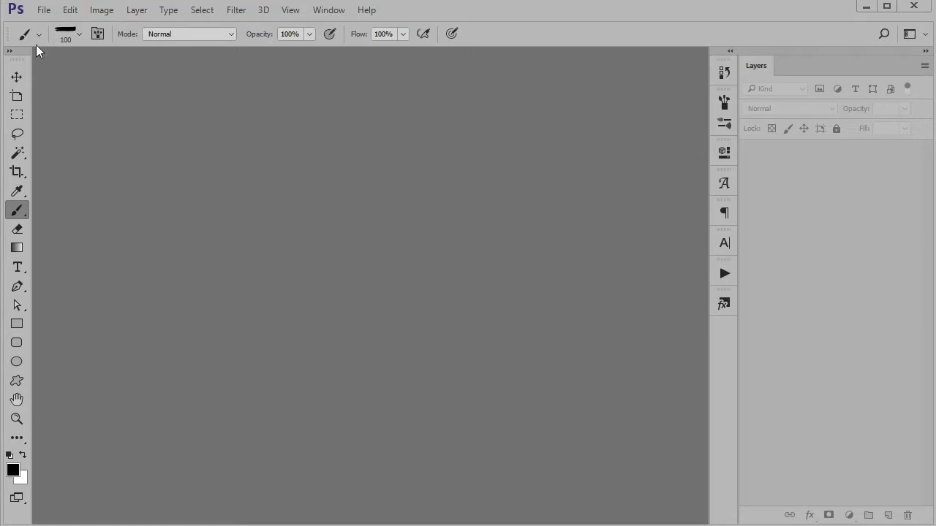
left_click(44, 9)
left_click(57, 42)
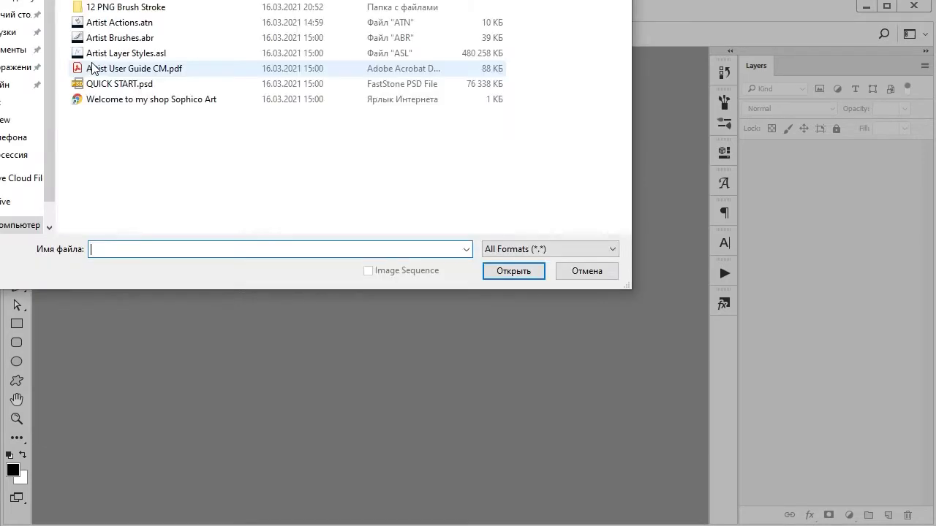
left_click(100, 87)
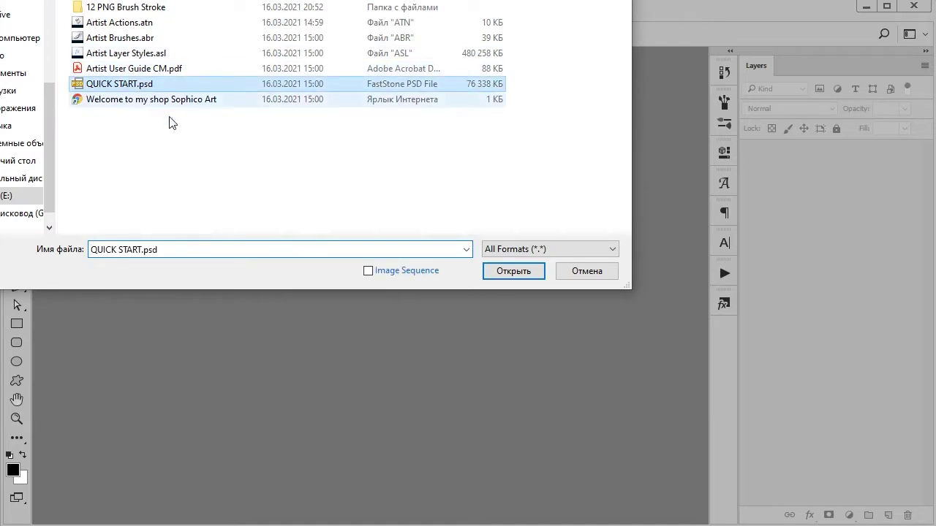
left_click(500, 273)
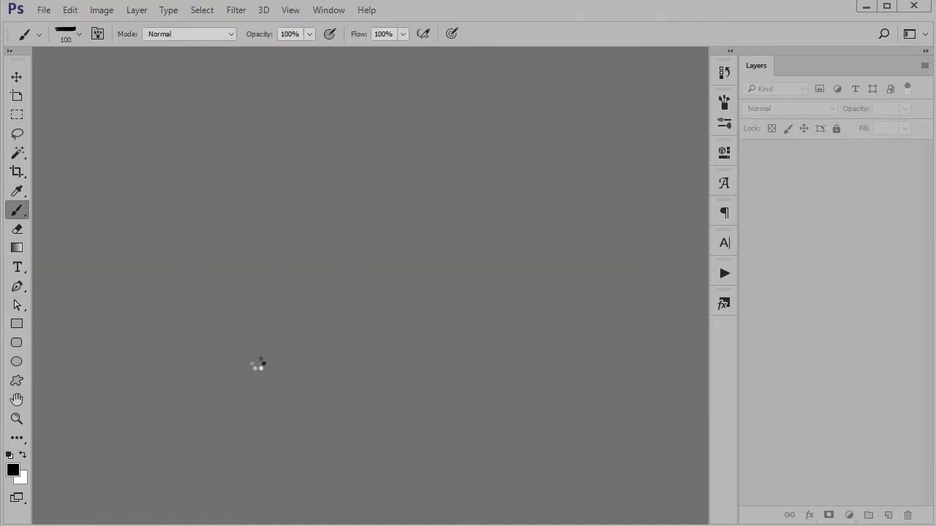
Type ARTIST on the canvas and move it toward the centre with Free Transform
key("t")
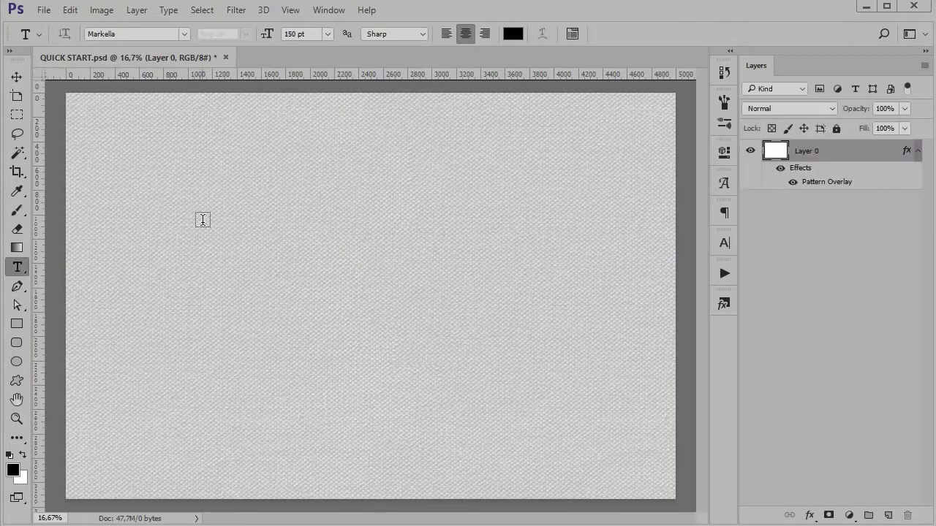
left_click(203, 252)
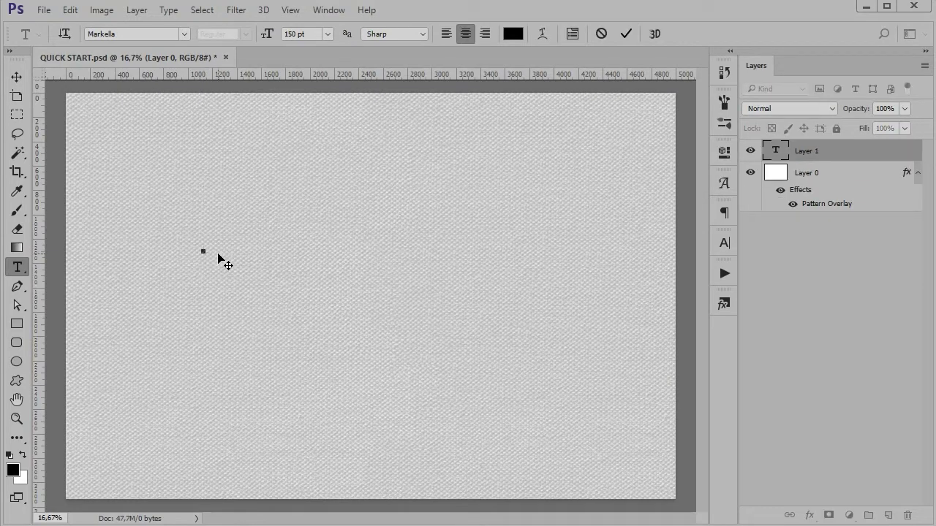
type("A")
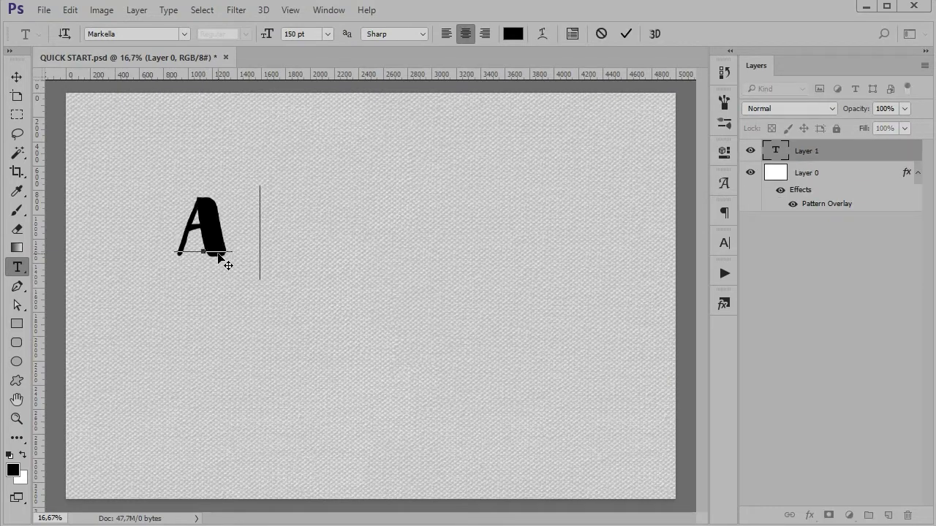
type("RTI")
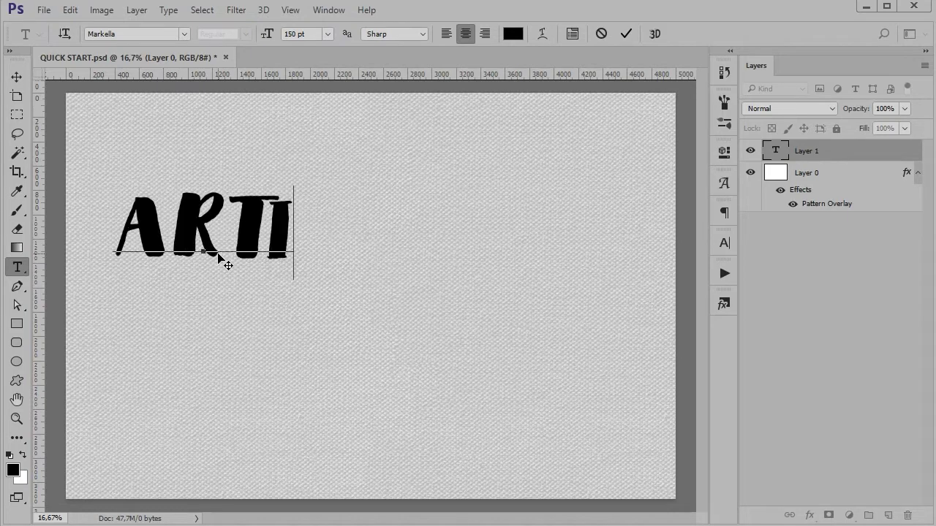
type("ST")
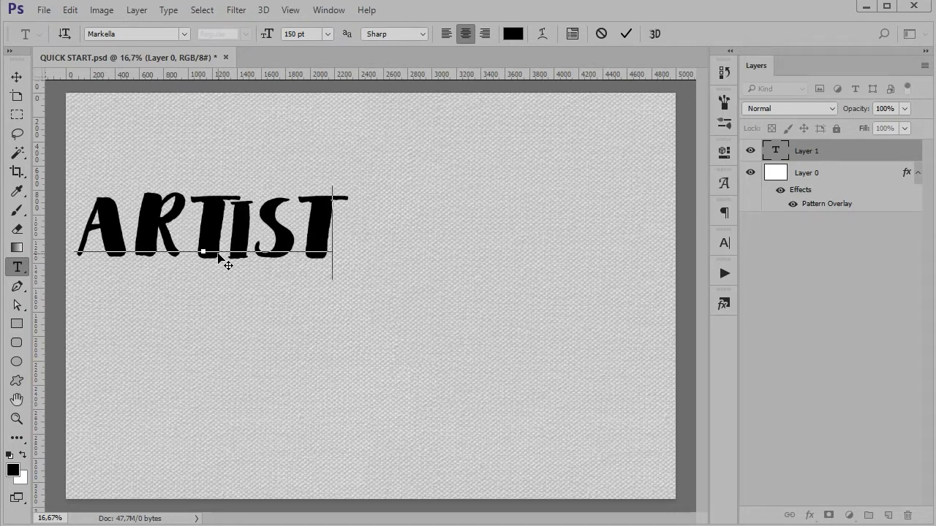
key("ctrl+Return")
key("ctrl+t")
left_click_drag(323, 235, 446, 274)
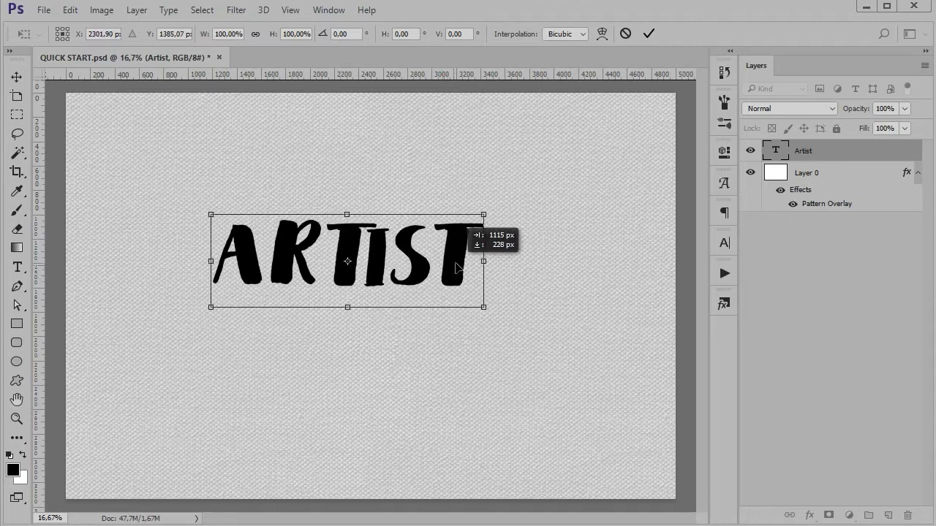
left_click_drag(444, 274, 455, 268)
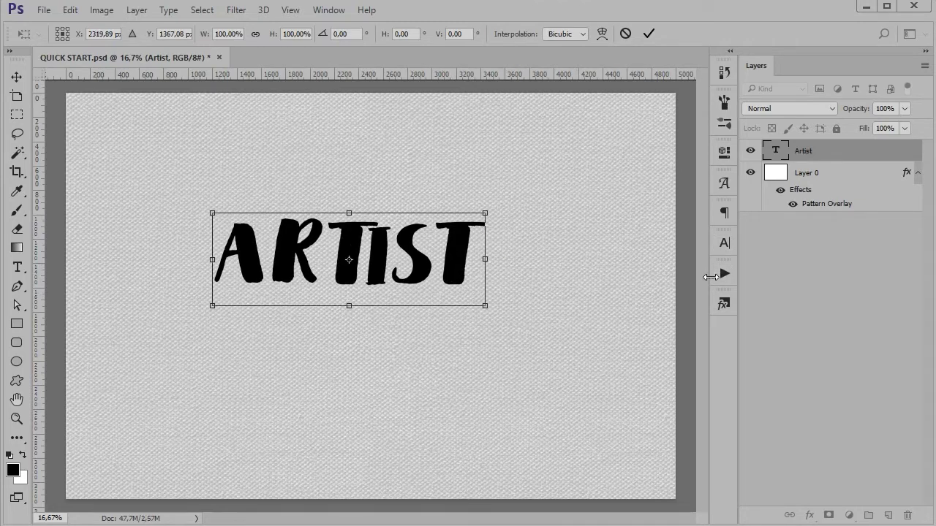
left_click(723, 304)
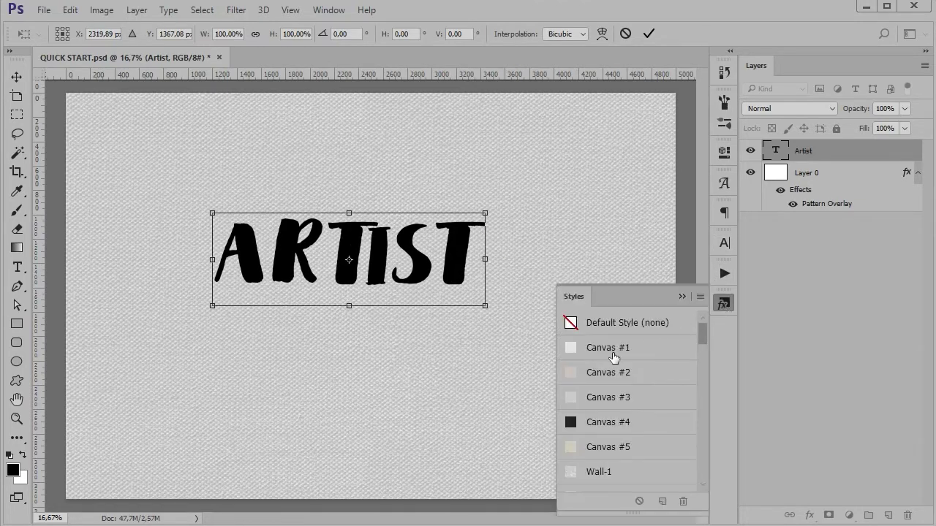
scroll(614, 358, "down", 5)
left_click(649, 36)
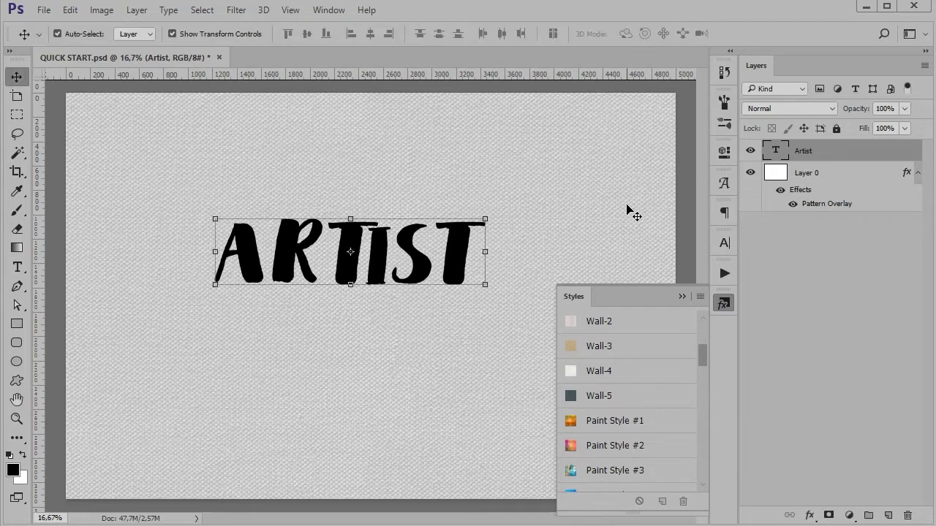
left_click(611, 423)
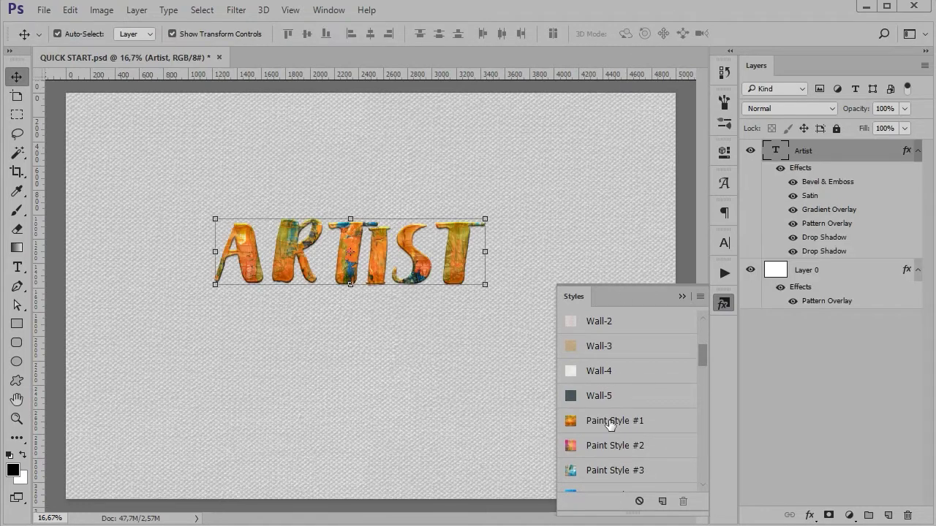
key("z")
right_click(451, 335)
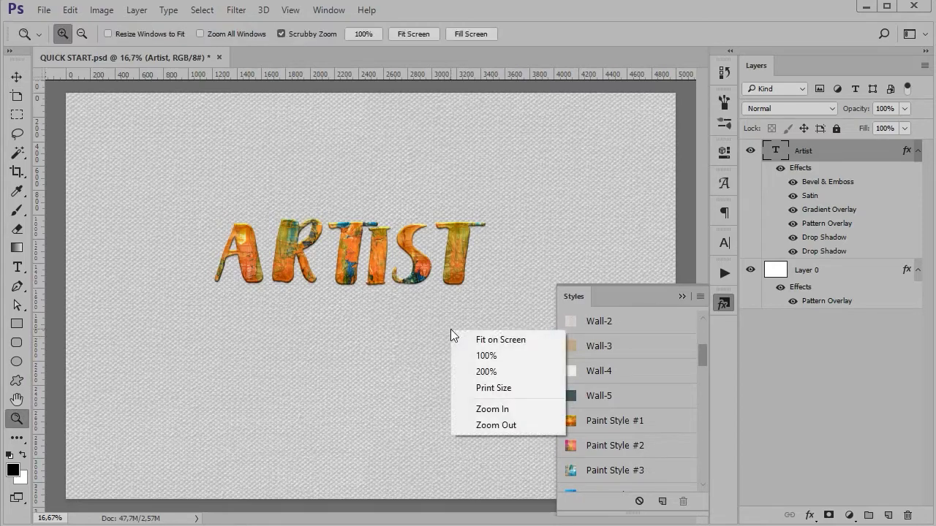
left_click(486, 355)
mouse_move(359, 247)
left_mouse_down()
mouse_move(537, 255)
mouse_move(372, 293)
left_mouse_up()
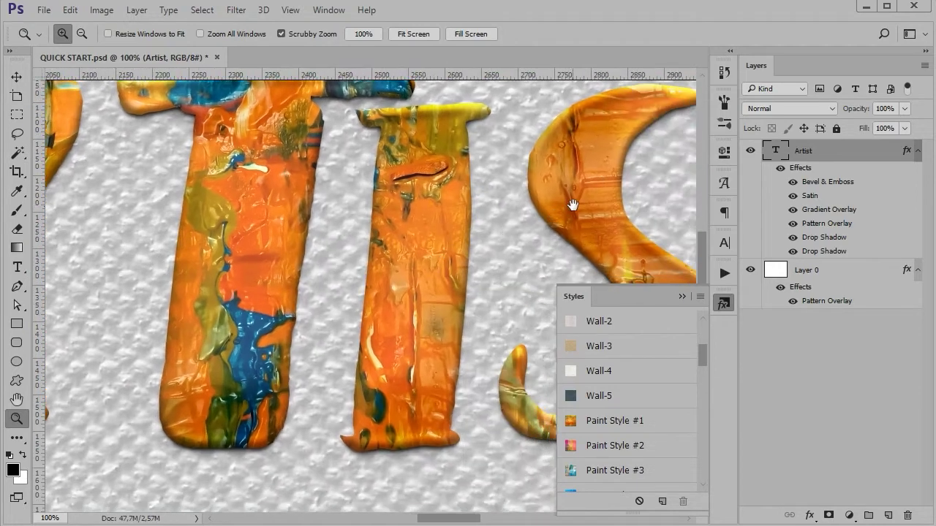
left_click_drag(569, 205, 256, 231)
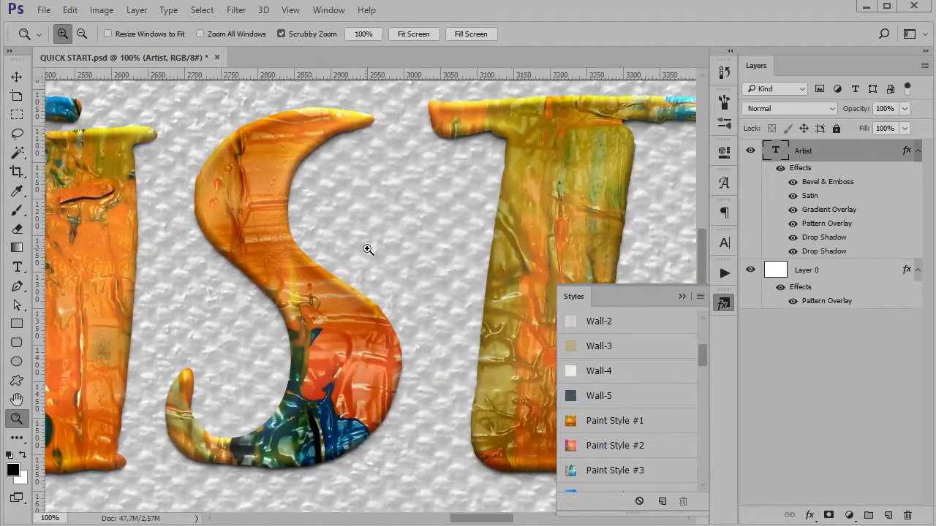
scroll(366, 251, "down", 2)
scroll(373, 253, "down", 2)
scroll(388, 263, "down", 2)
key("alt")
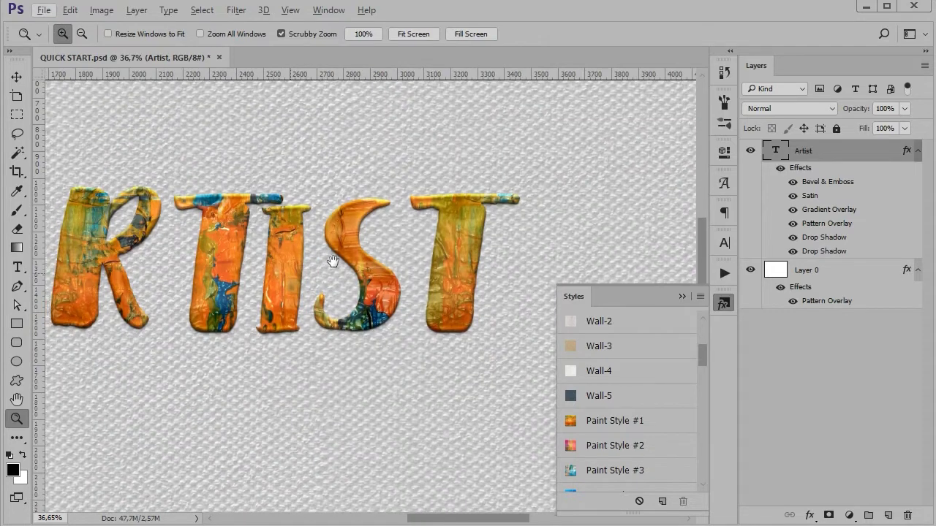
left_click_drag(278, 280, 388, 253)
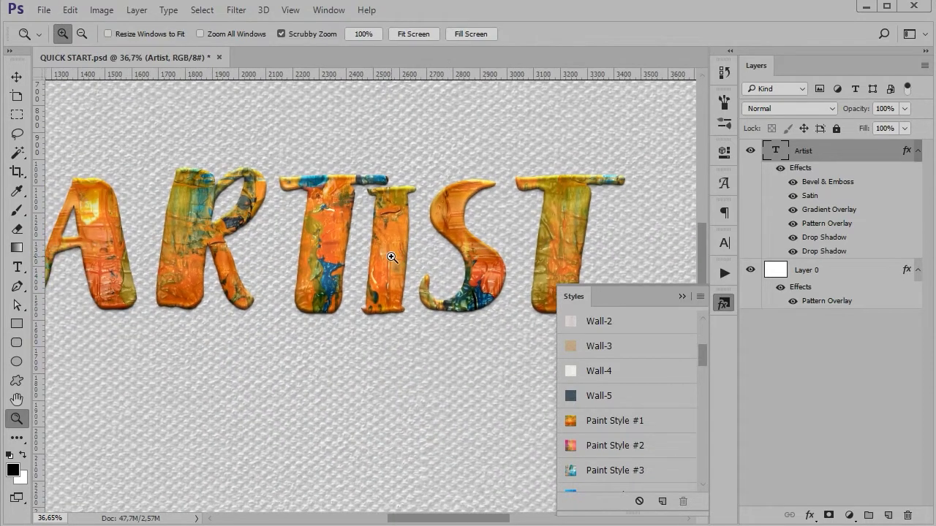
scroll(392, 258, "down", 2)
scroll(392, 258, "down", 1)
scroll(348, 298, "down", 1)
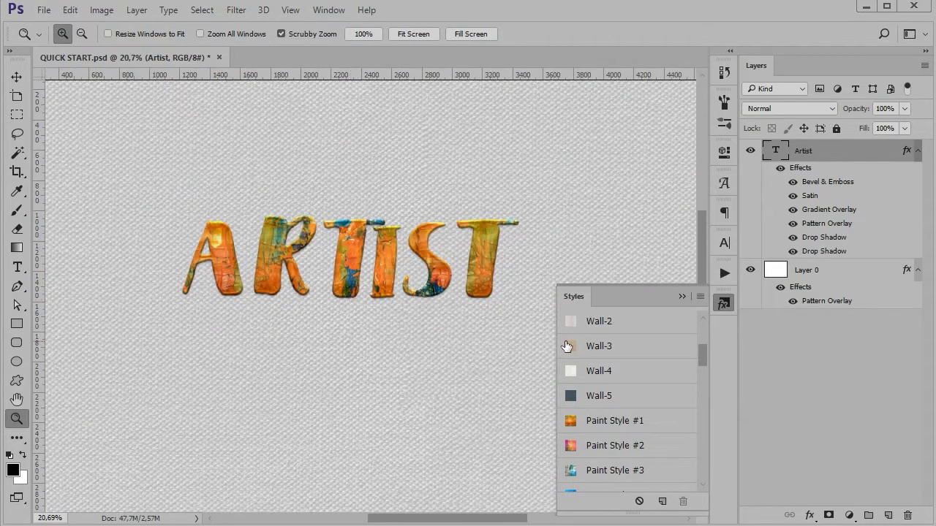
Apply the Canvas #1 style to the background Layer 0
left_click(832, 270)
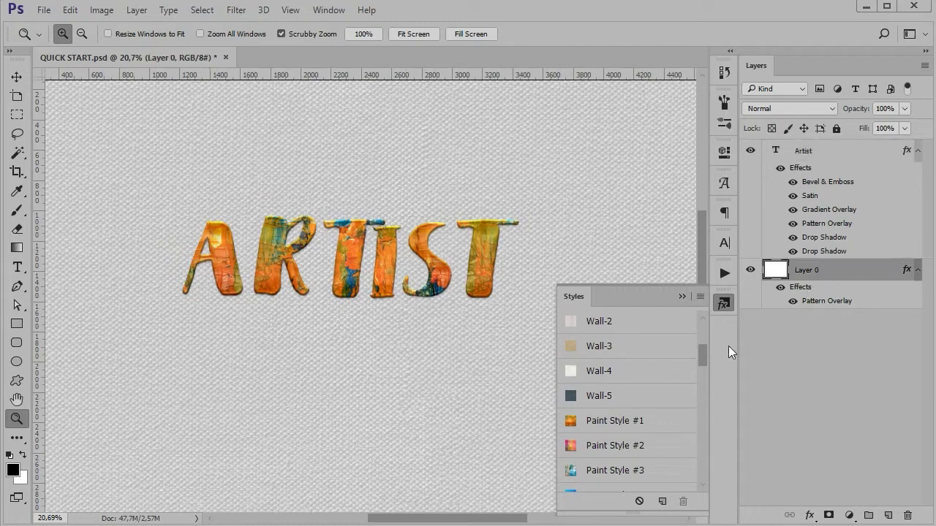
left_click_drag(703, 358, 704, 334)
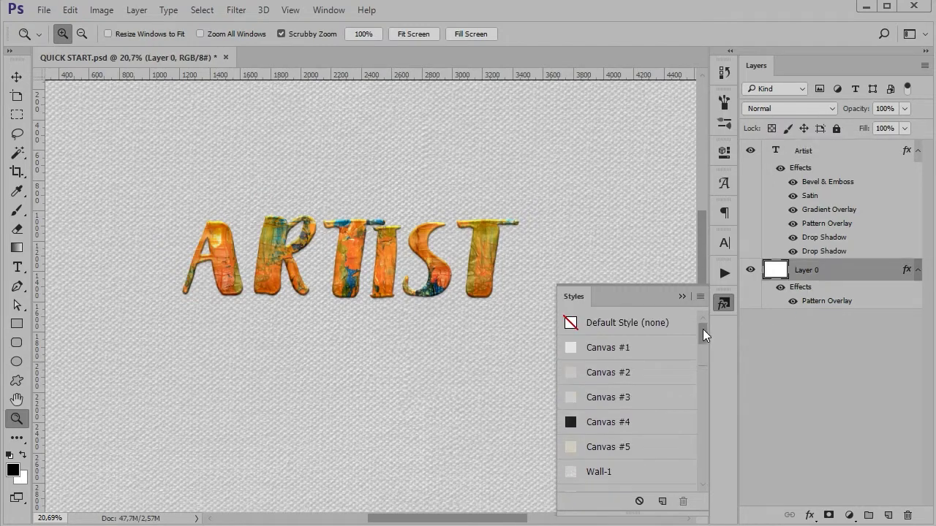
left_click(604, 348)
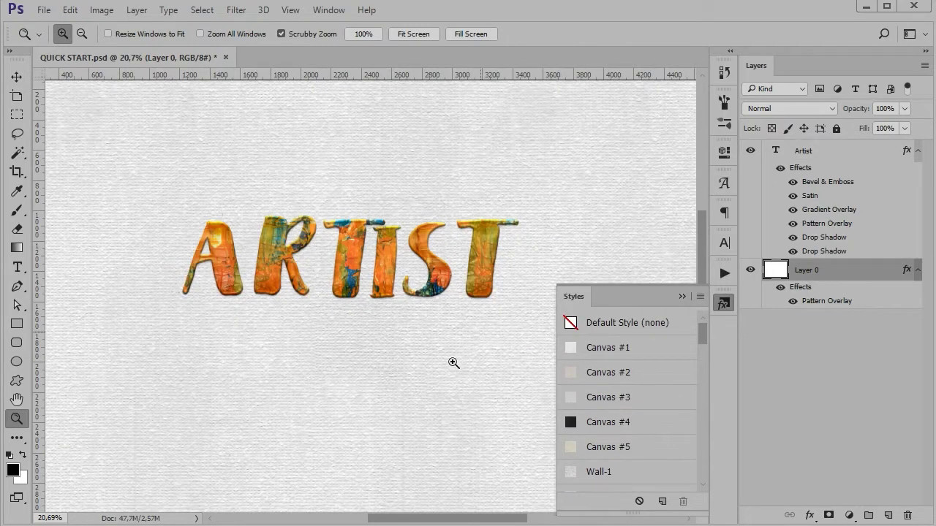
scroll(453, 364, "up", 3)
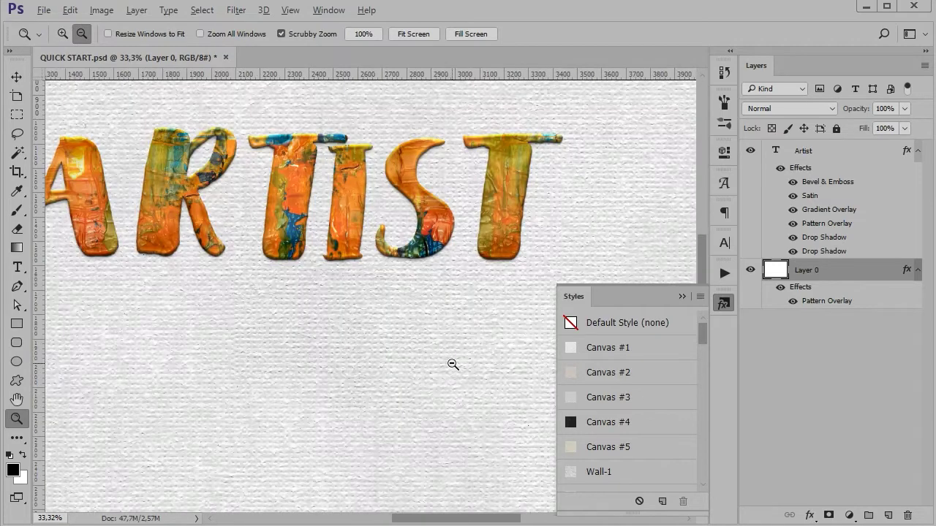
scroll(453, 364, "up", 2)
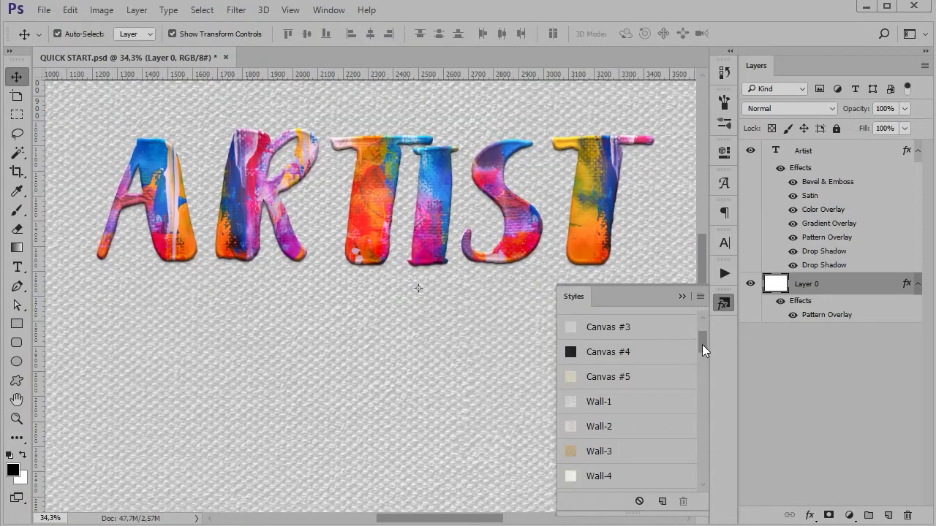
left_click_drag(702, 344, 704, 337)
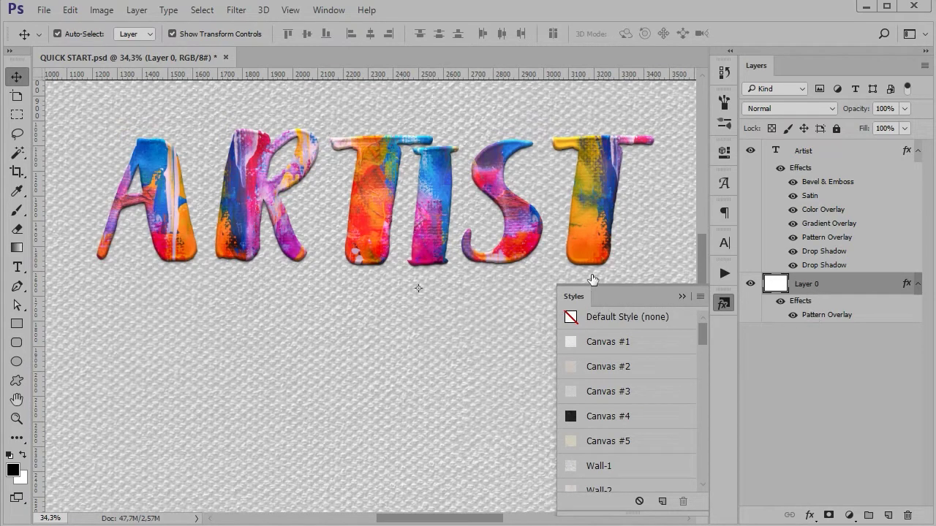
Set the Layer 0 Pattern Overlay scale to 50%
double_click(826, 314)
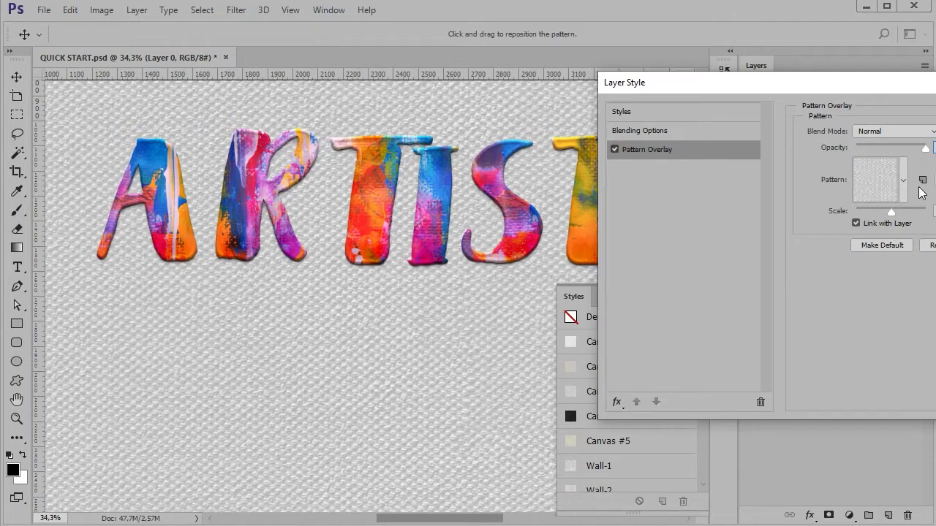
left_click_drag(861, 87, 775, 97)
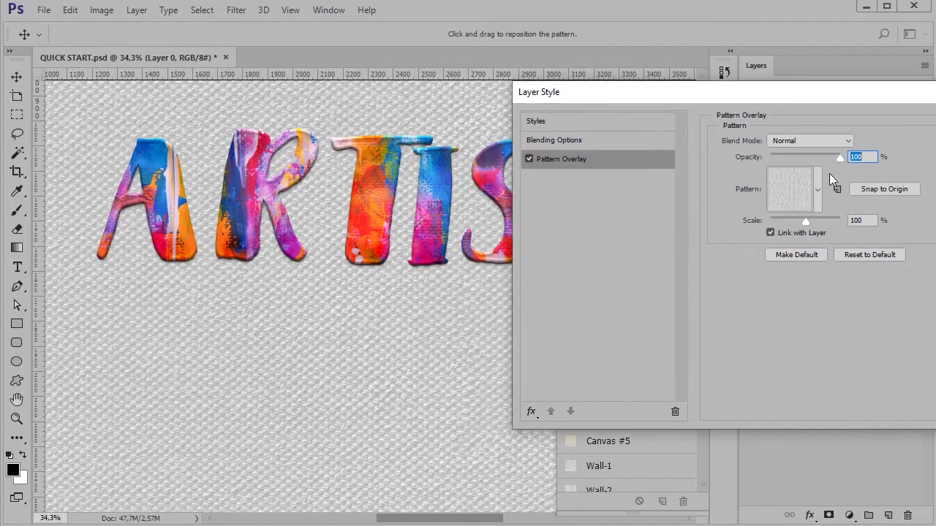
left_click_drag(862, 219, 846, 219)
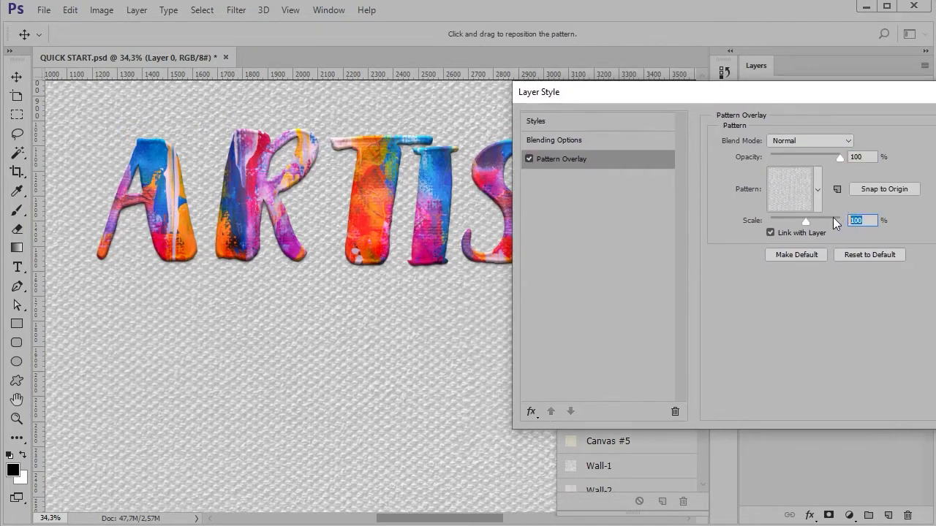
type("50")
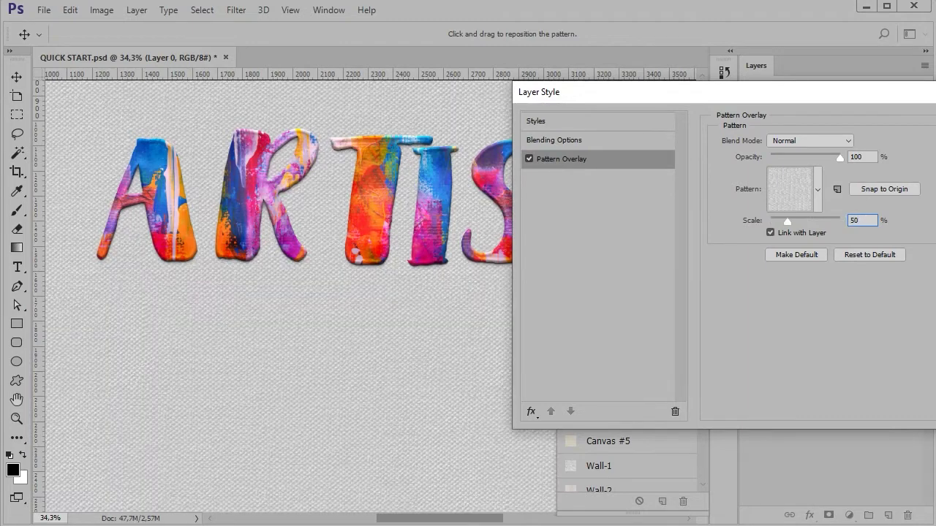
left_click_drag(875, 90, 680, 87)
left_click(816, 124)
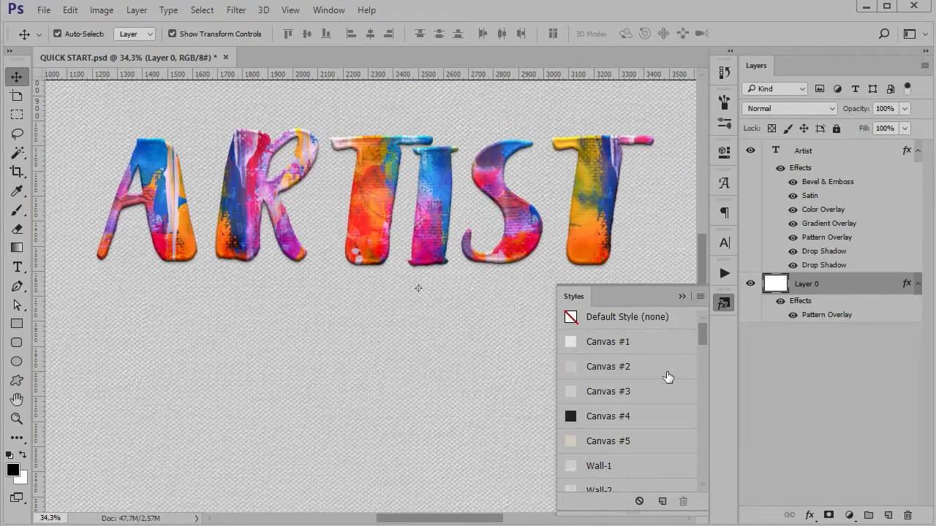
left_click_drag(703, 337, 700, 377)
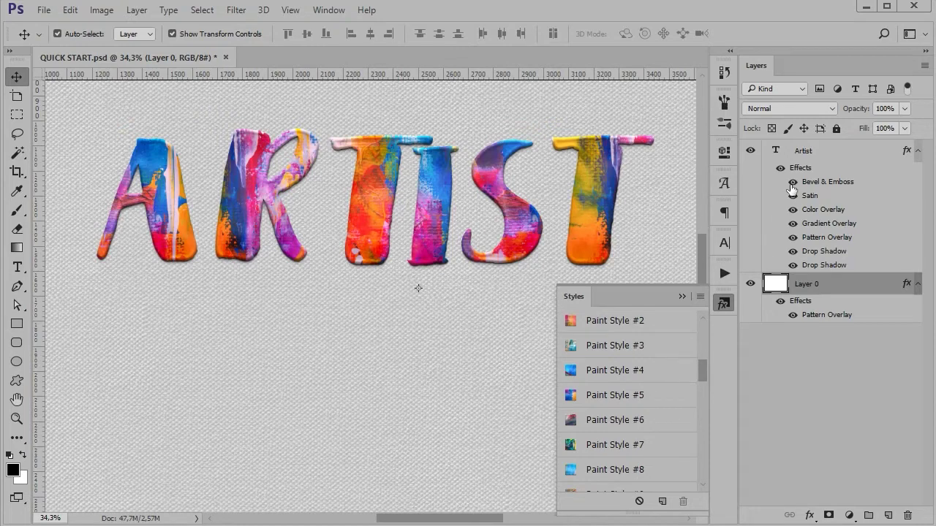
Apply Paint Style #6 to the ARTIST layer and select the Artist set's Add Paint Texture action
left_click(815, 155)
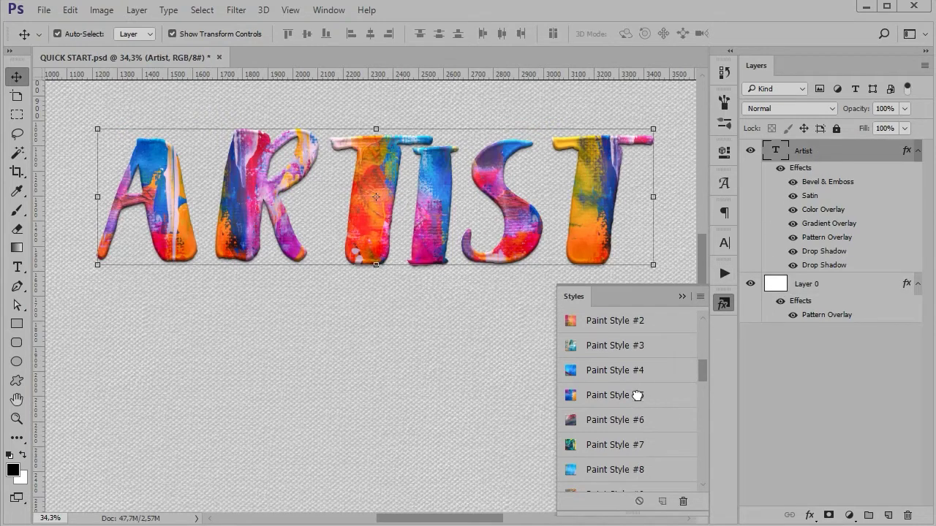
left_click(627, 430)
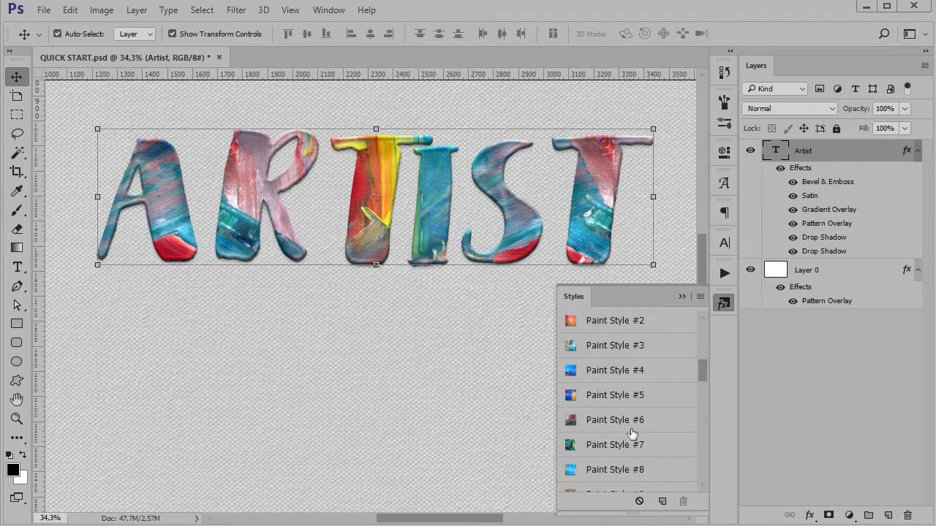
left_click(725, 274)
left_click(594, 404)
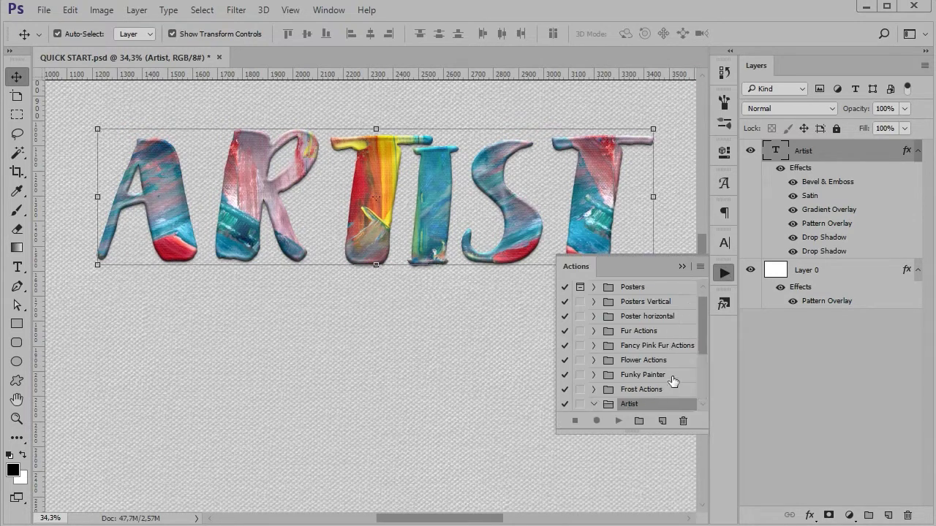
left_click_drag(706, 325, 709, 393)
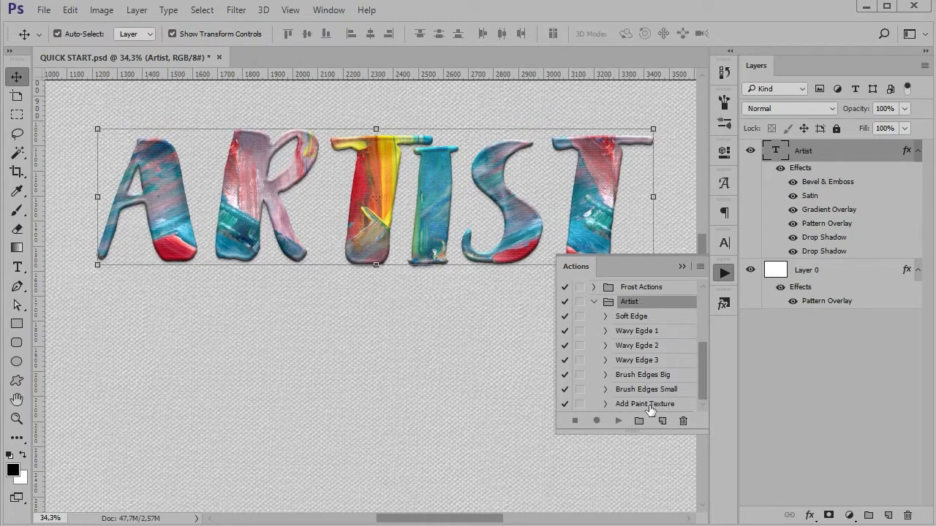
left_click(624, 405)
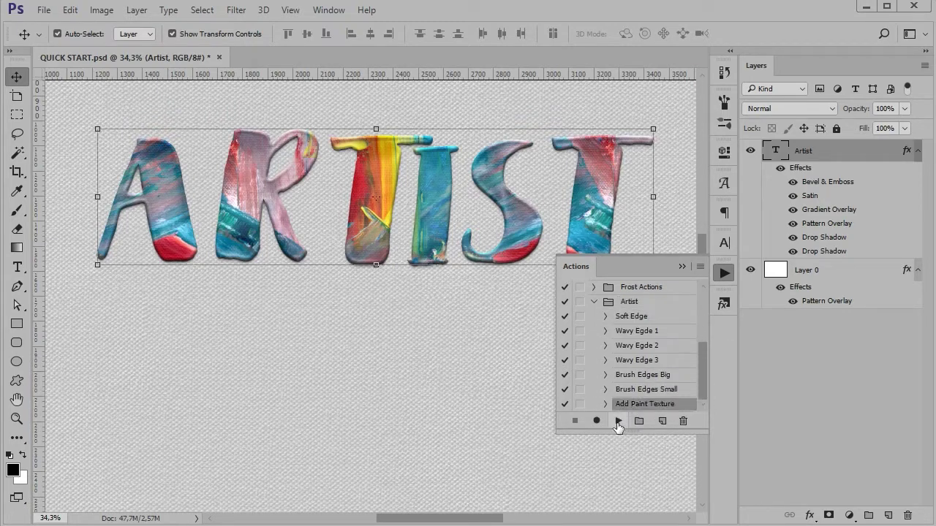
Run Add Paint Texture, inspect the textured letters up close, then fit the view with Ctrl+0
left_click(618, 422)
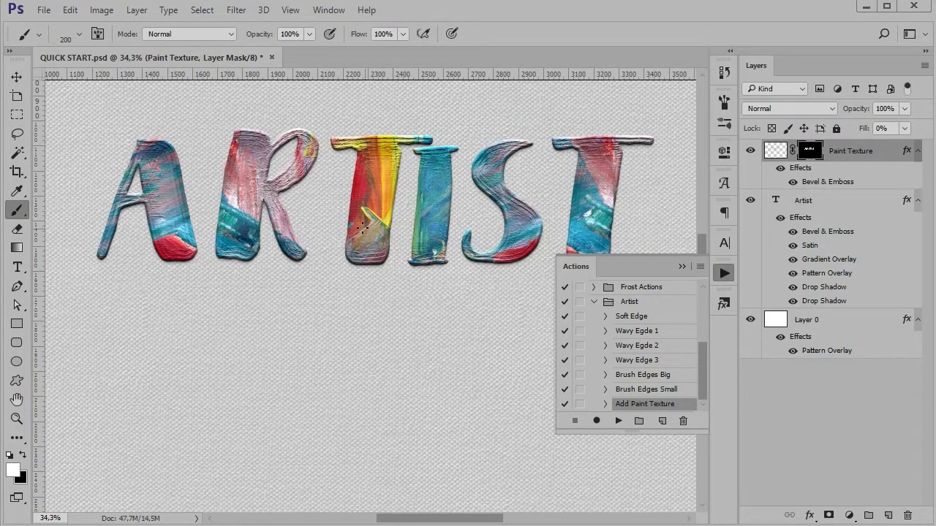
scroll(362, 228, "up", 4)
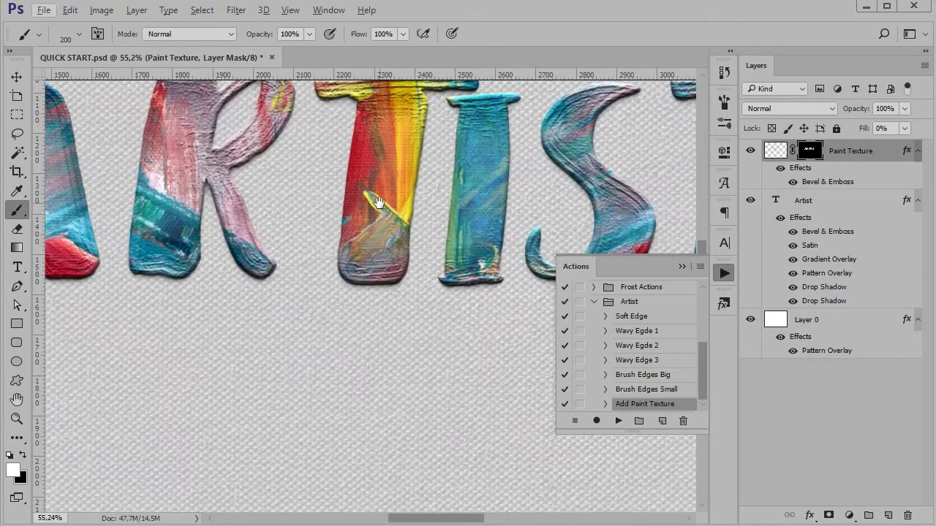
scroll(378, 202, "up", 2)
left_click_drag(376, 268, 376, 342)
scroll(199, 340, "down", 1)
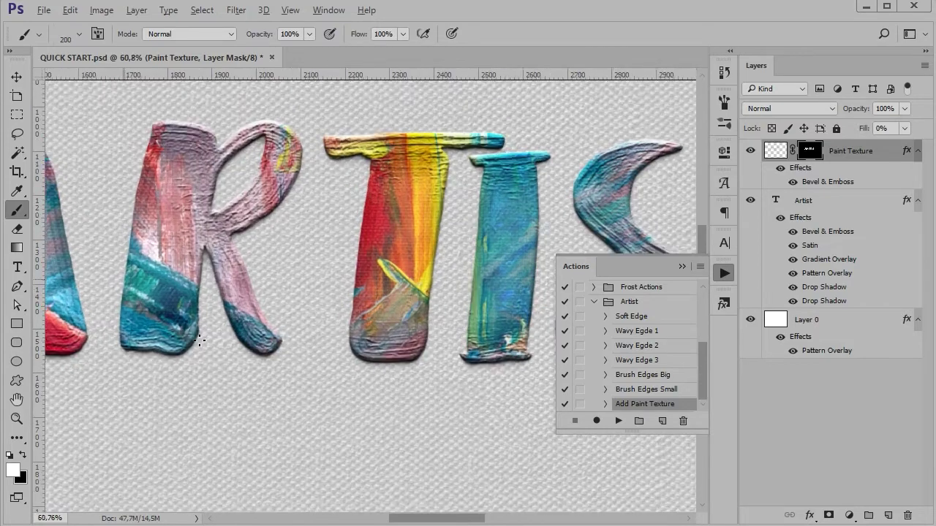
scroll(376, 246, "up", 2)
left_click_drag(414, 247, 294, 297)
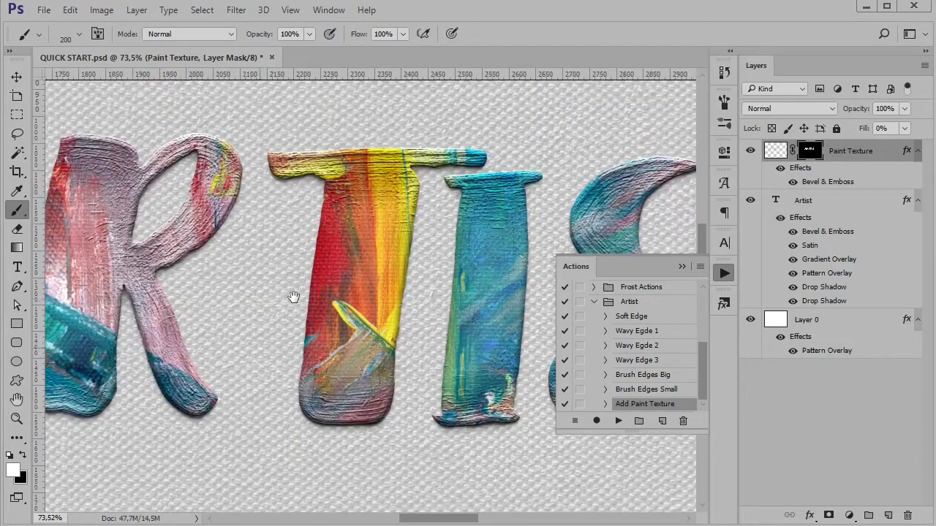
scroll(297, 278, "right", 2)
scroll(454, 267, "right", 4)
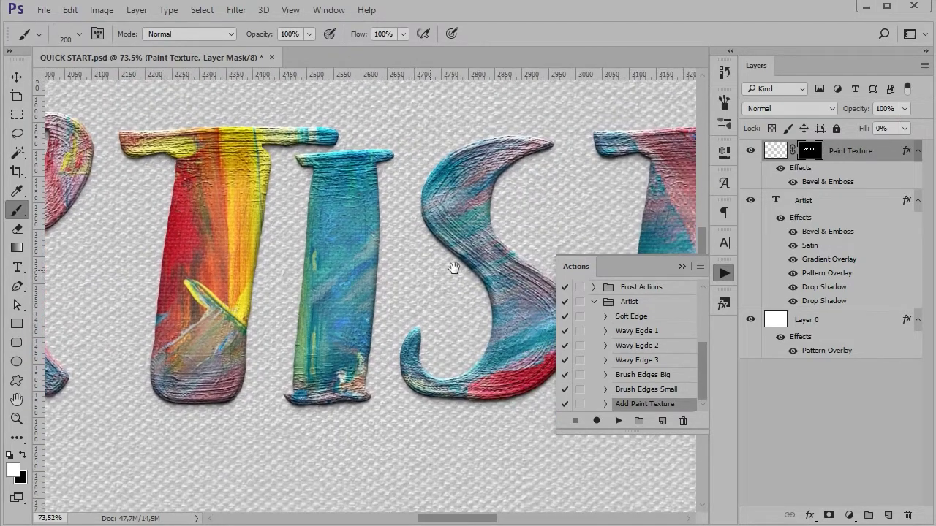
scroll(340, 292, "right", 2)
scroll(293, 295, "right", 3)
scroll(291, 296, "right", 1)
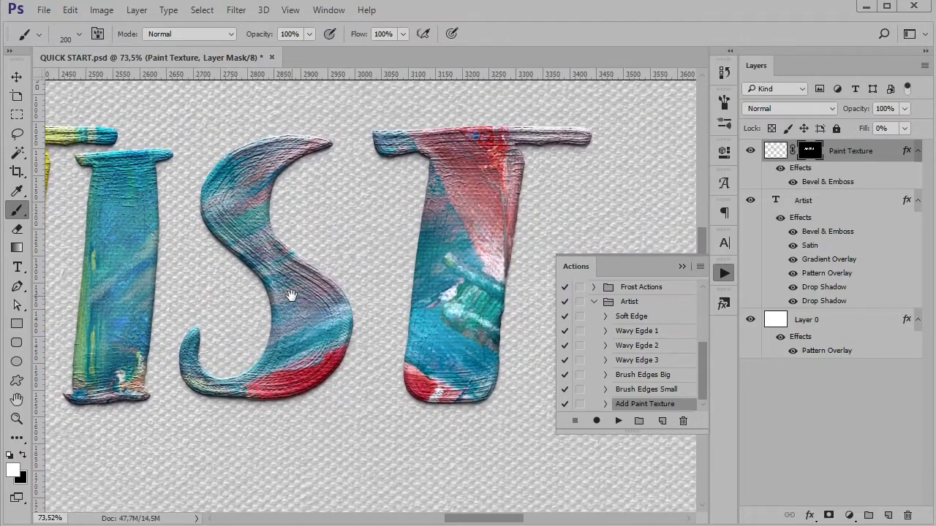
key("ctrl+0")
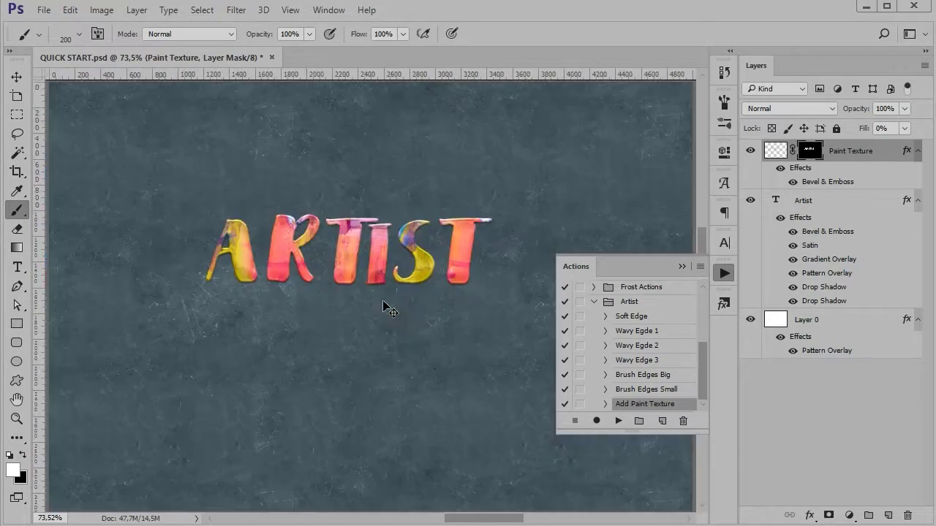
Add PAINTER text below ARTIST and apply a red-to-orange Paint Style to it
left_click(18, 268)
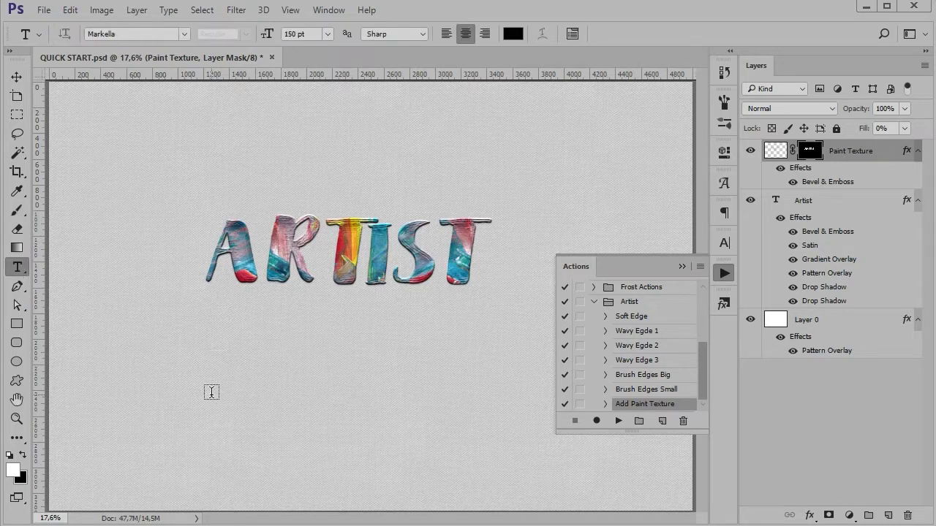
left_click(210, 394)
type("Painter")
left_click(723, 304)
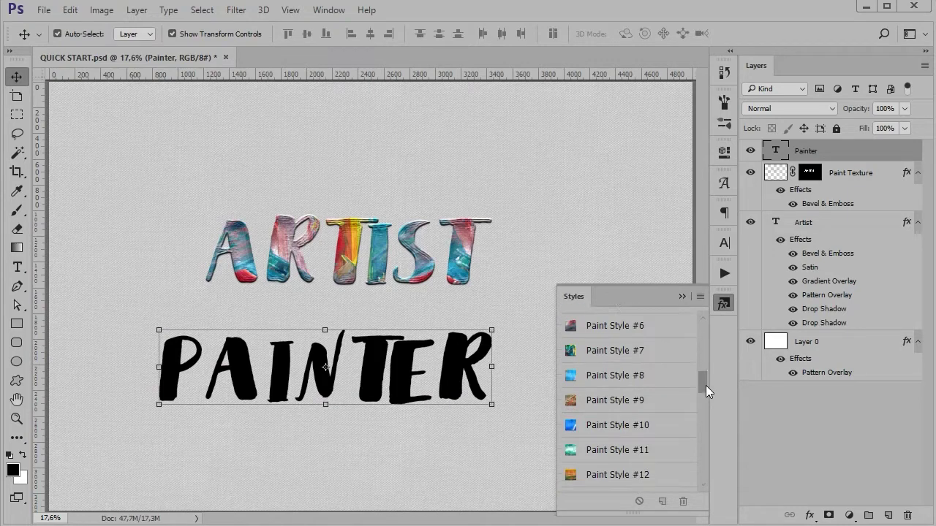
left_click_drag(708, 374, 705, 380)
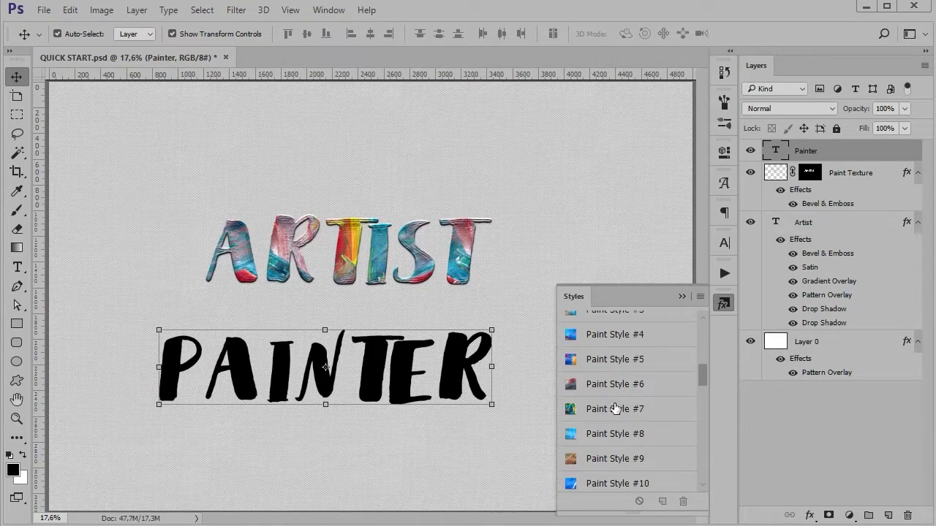
left_click(615, 409)
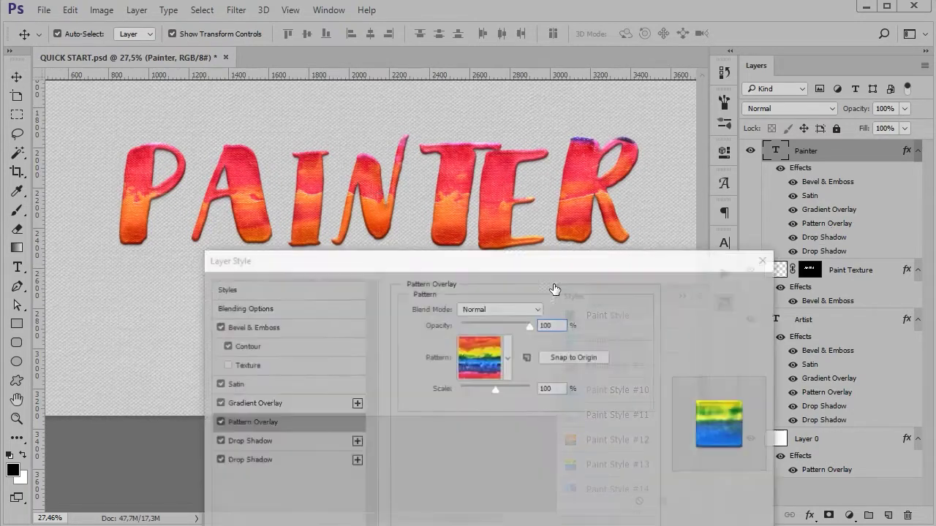
Shift the PAINTER Pattern Overlay to show yellow and green bands, and confirm
left_click_drag(558, 300, 567, 356)
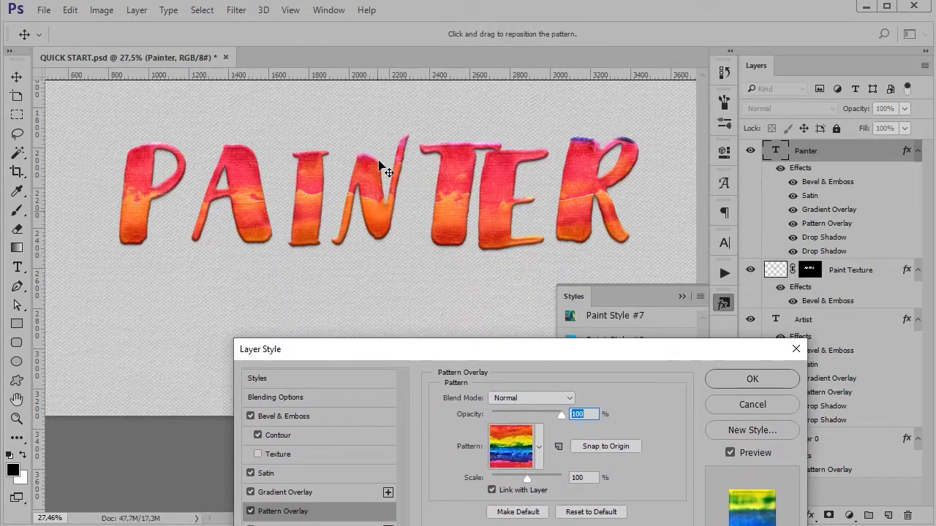
mouse_move(379, 165)
left_mouse_down()
mouse_move(381, 225)
mouse_move(407, 178)
mouse_move(383, 223)
mouse_move(390, 163)
mouse_move(387, 216)
mouse_move(385, 192)
left_mouse_up()
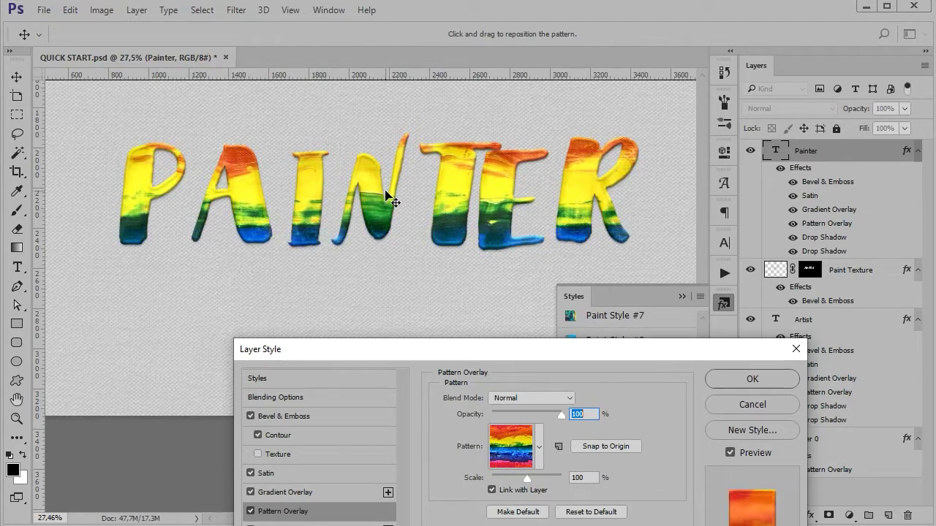
left_click(755, 379)
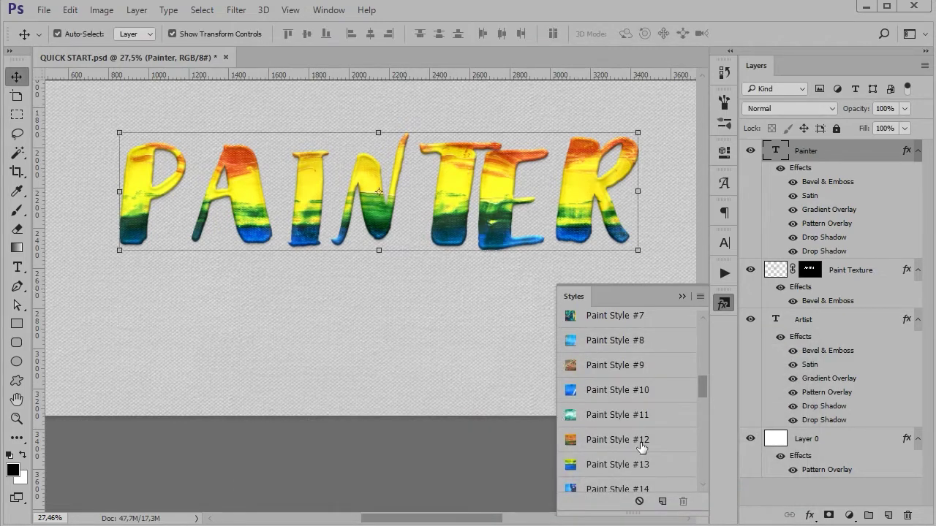
Apply the multicolour Paint Style #14 to the PAINTER text
scroll(640, 446, "down", 1)
scroll(625, 455, "down", 1)
scroll(621, 439, "down", 2)
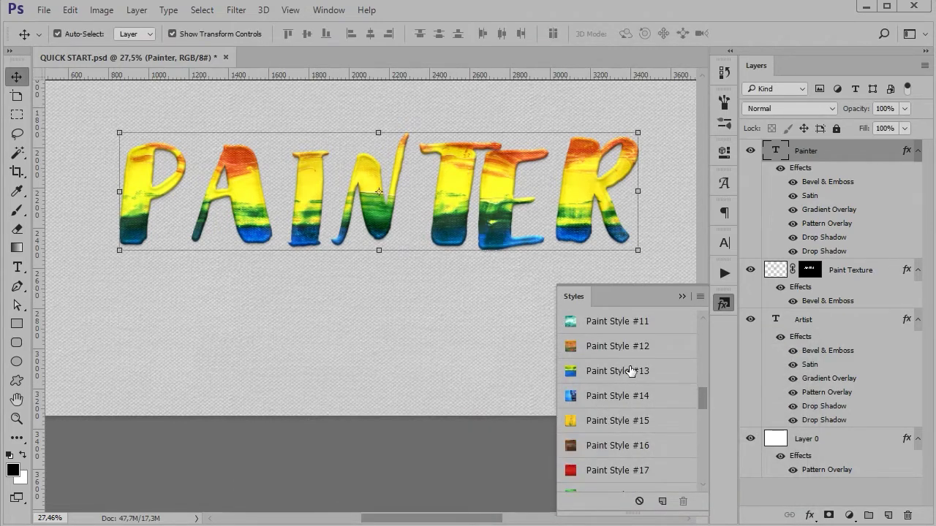
left_click(625, 396)
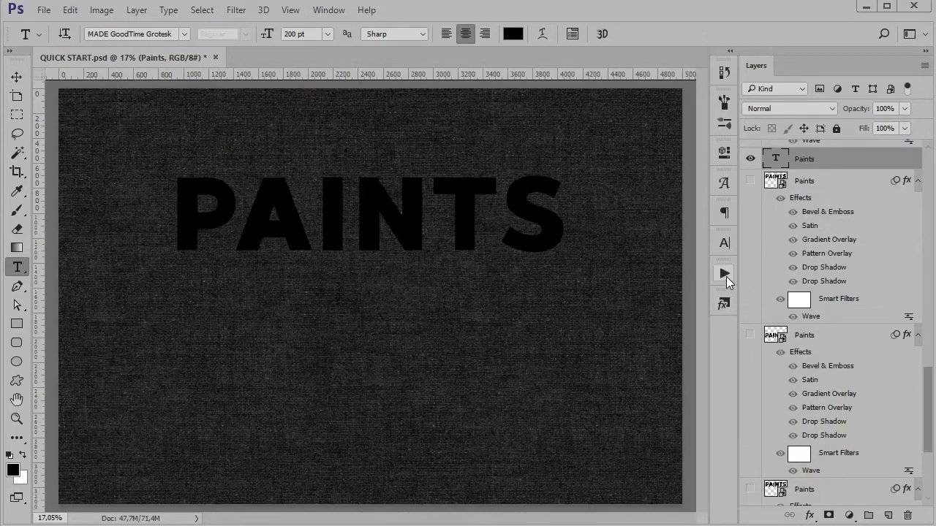
left_click(725, 274)
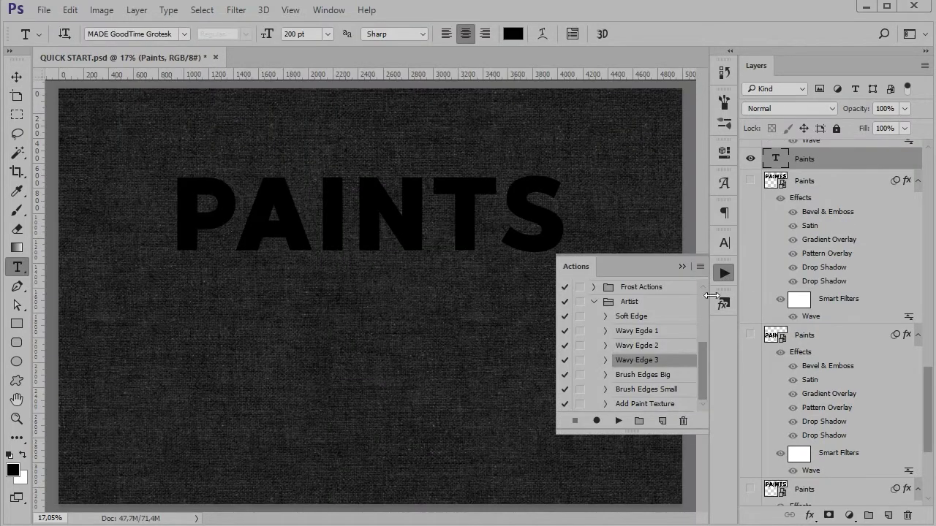
Run the Brush Edges Big action on the PAINTS lettering
left_click(653, 375)
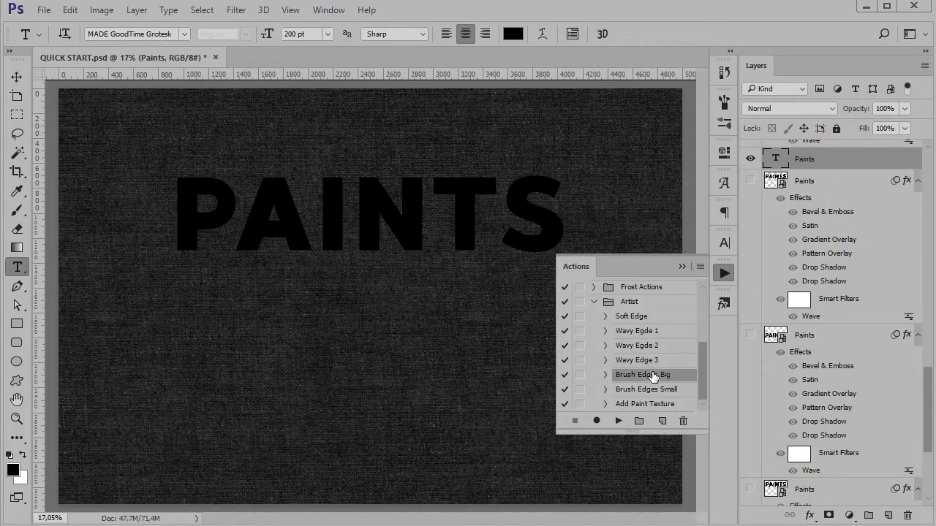
left_click(619, 421)
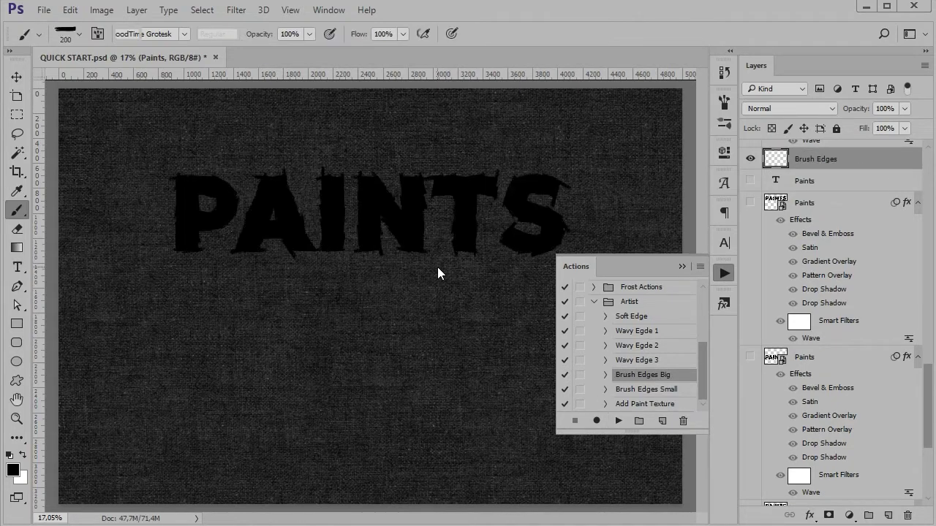
left_click(680, 266)
Apply the Canvas #1 style to the background Layer 0
scroll(845, 448, "down", 2)
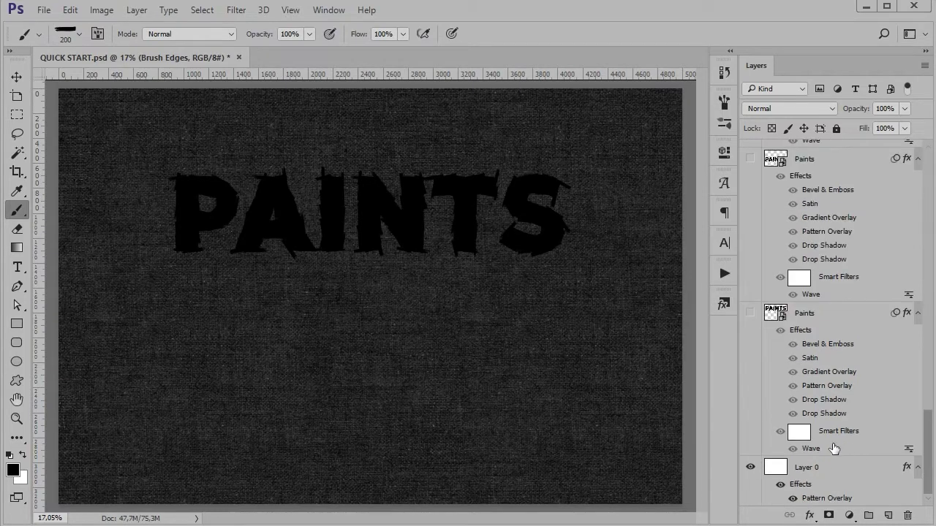
left_click(819, 471)
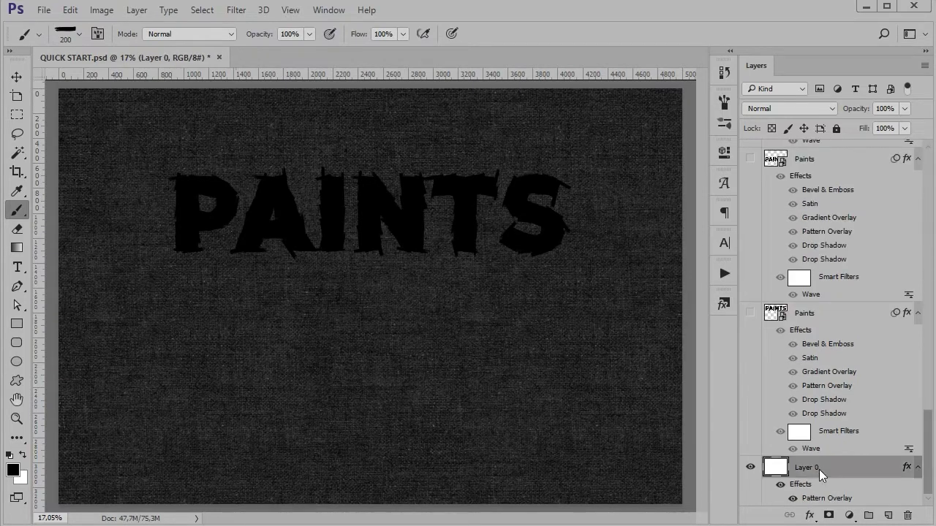
left_click(722, 306)
scroll(614, 356, "up", 5)
left_click(594, 356)
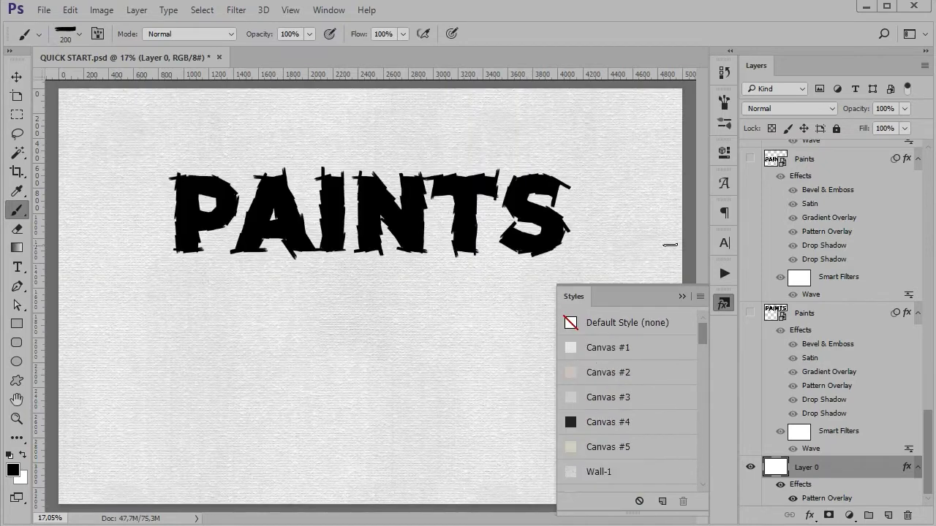
Apply Paint Style #2 to the Brush Edges layer
scroll(834, 329, "up", 3)
left_click(806, 362)
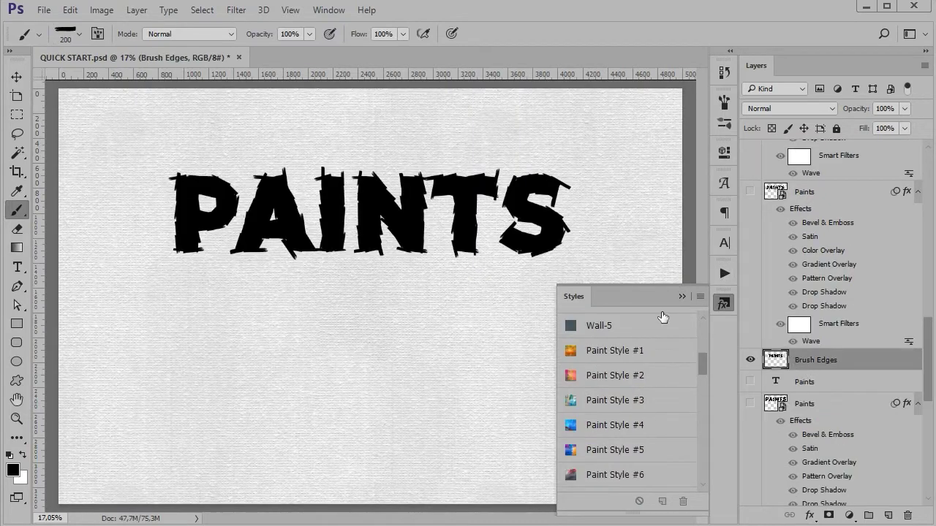
left_click(593, 380)
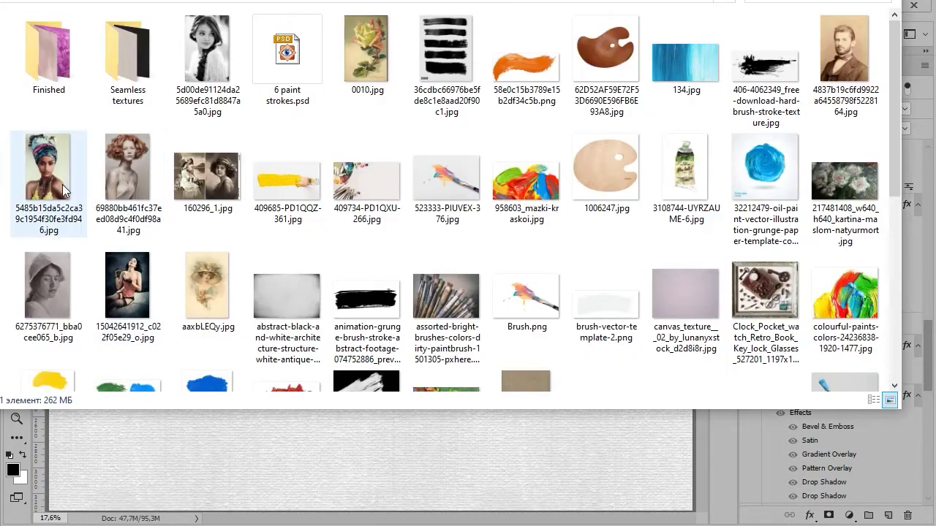
Place the curly red-haired portrait photo into the document as a smart object
left_click(116, 171)
left_click_drag(227, 436, 457, 414)
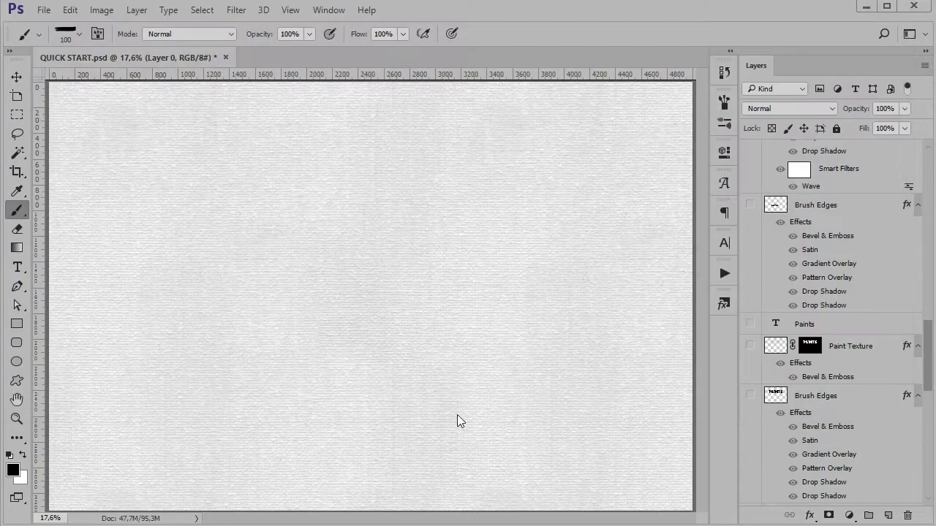
key("Return")
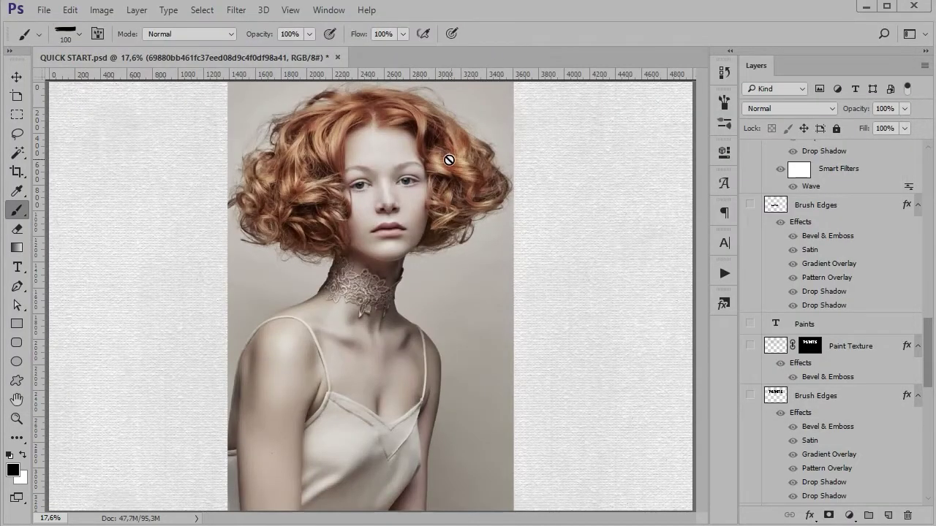
Scale the portrait to about 68% and move it to the upper left of the canvas
left_click(17, 78)
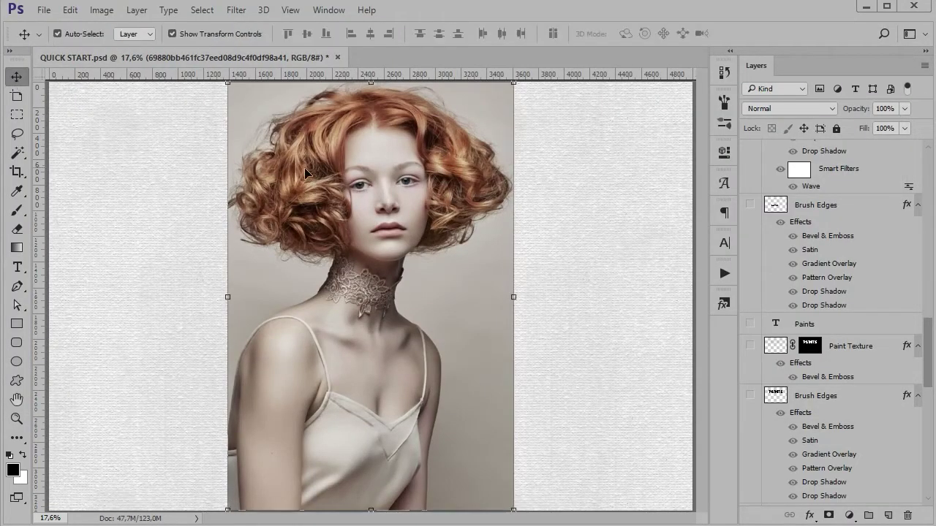
left_click(71, 10)
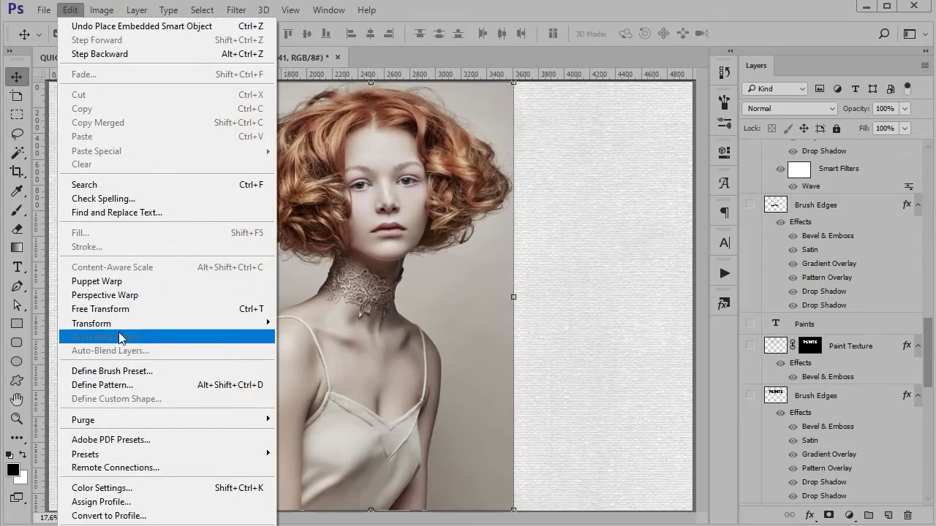
mouse_move(91, 323)
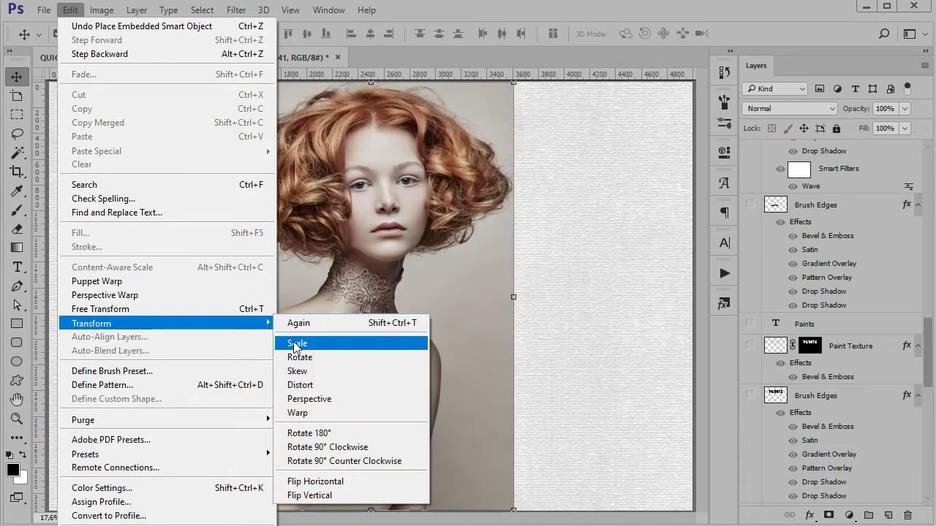
left_click(297, 343)
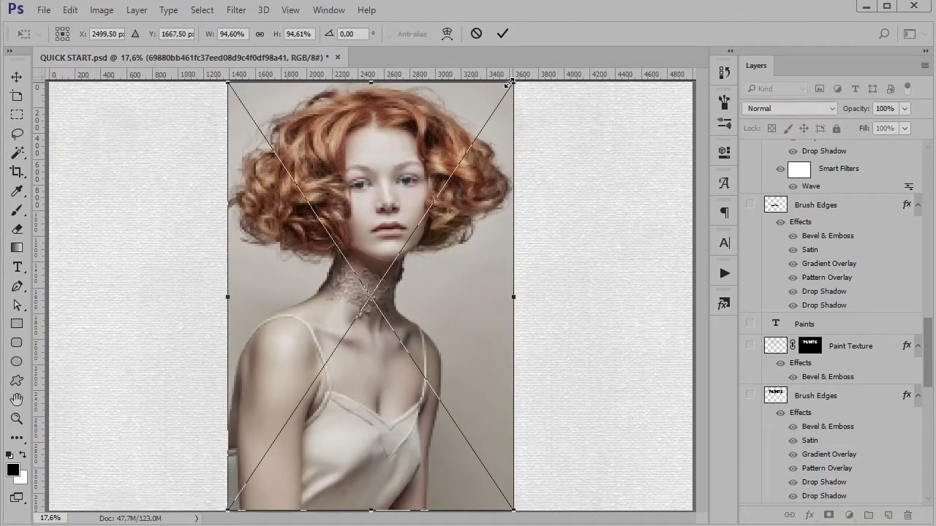
left_click_drag(510, 83, 455, 135)
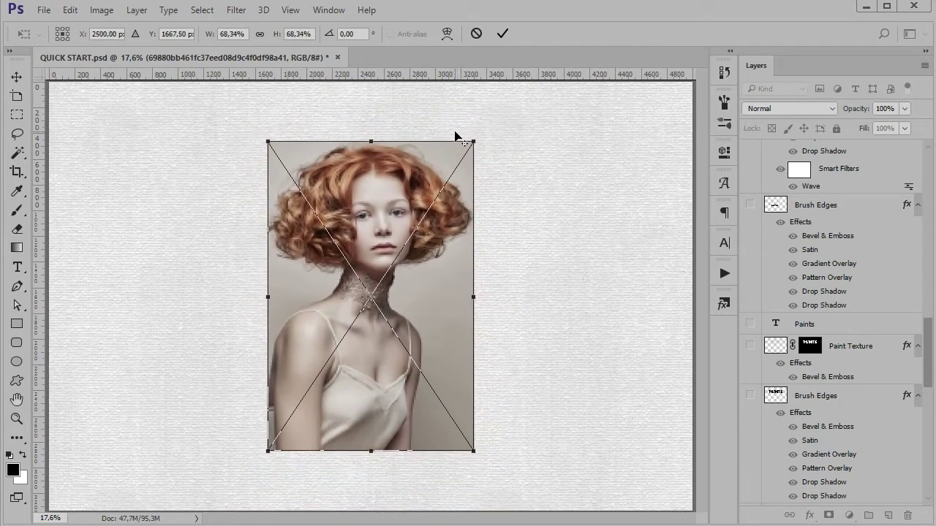
left_click(500, 36)
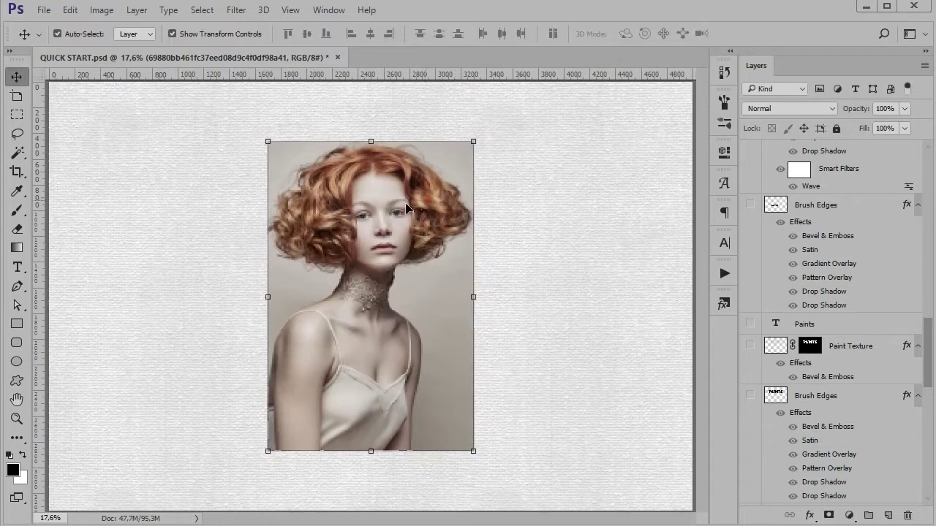
mouse_move(366, 237)
left_mouse_down()
mouse_move(318, 207)
mouse_move(254, 215)
left_mouse_up()
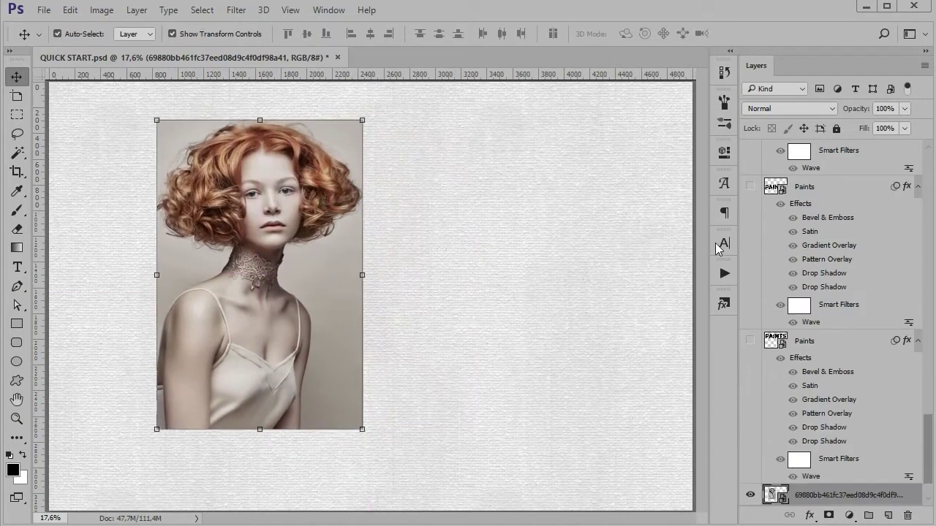
Apply Crack Style #1 from the Styles panel to the portrait, then bring up the zoom choices
left_click(724, 304)
left_click(624, 376)
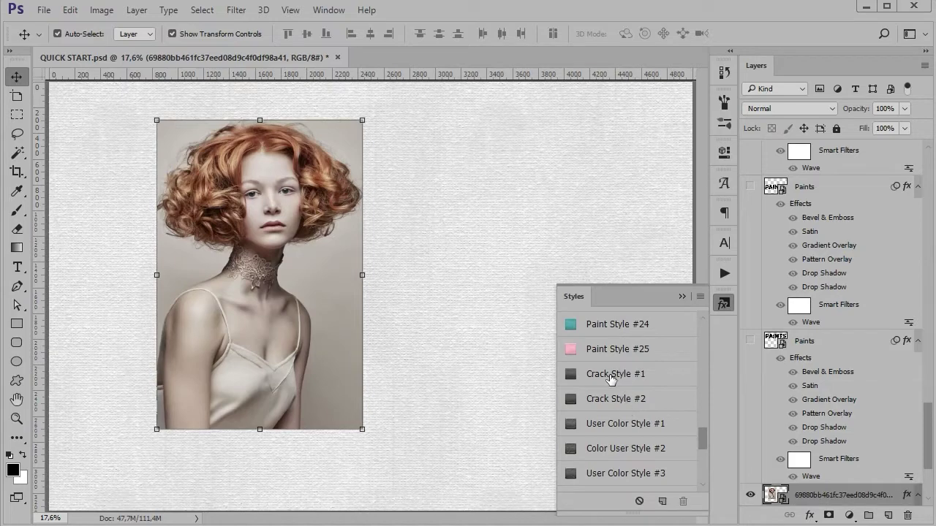
left_click(680, 296)
key("z")
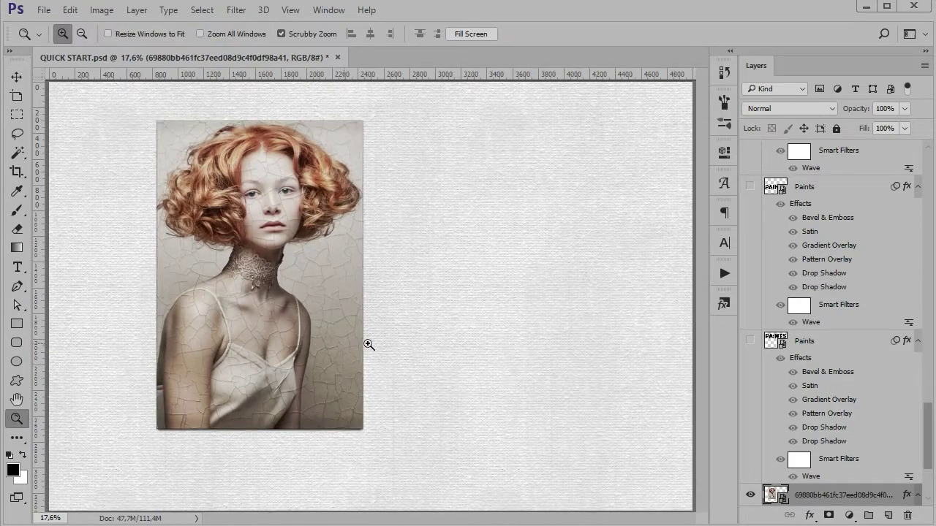
right_click(369, 342)
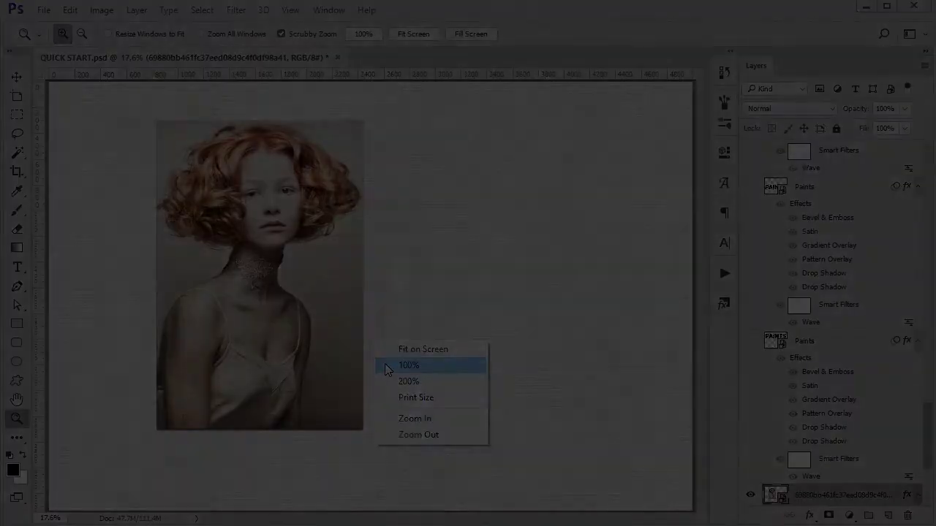
left_click(384, 363)
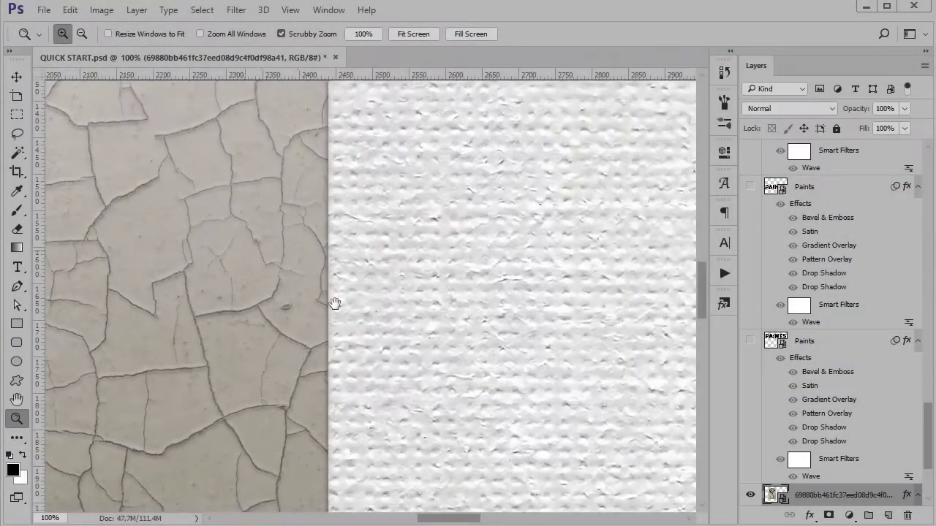
left_click_drag(335, 303, 483, 351)
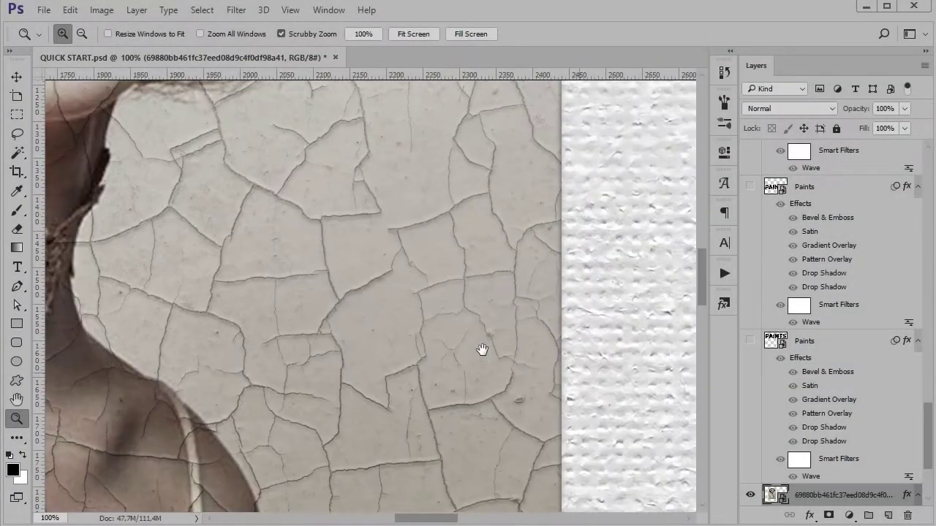
left_click_drag(313, 237, 353, 287)
left_click_drag(263, 110, 418, 380)
left_click_drag(417, 156, 302, 309)
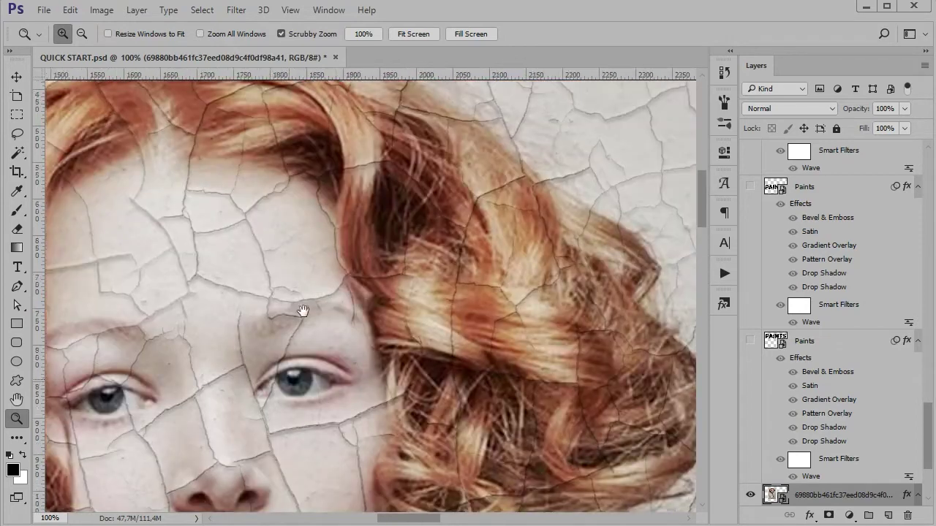
left_click_drag(449, 229, 376, 271)
mouse_move(474, 271)
left_mouse_down()
mouse_move(464, 349)
mouse_move(493, 303)
mouse_move(453, 310)
left_mouse_up()
left_click_drag(401, 348, 344, 348)
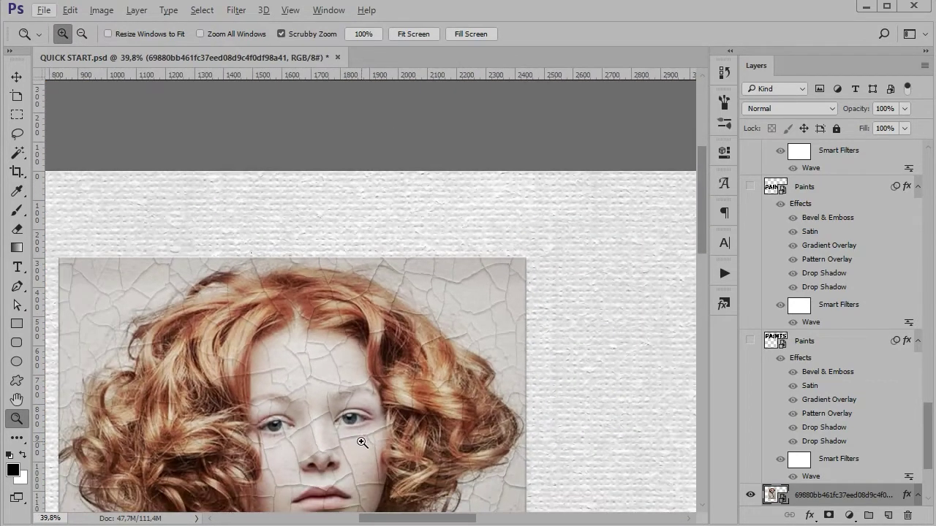
left_click_drag(359, 439, 353, 265)
scroll(353, 278, "down", 5)
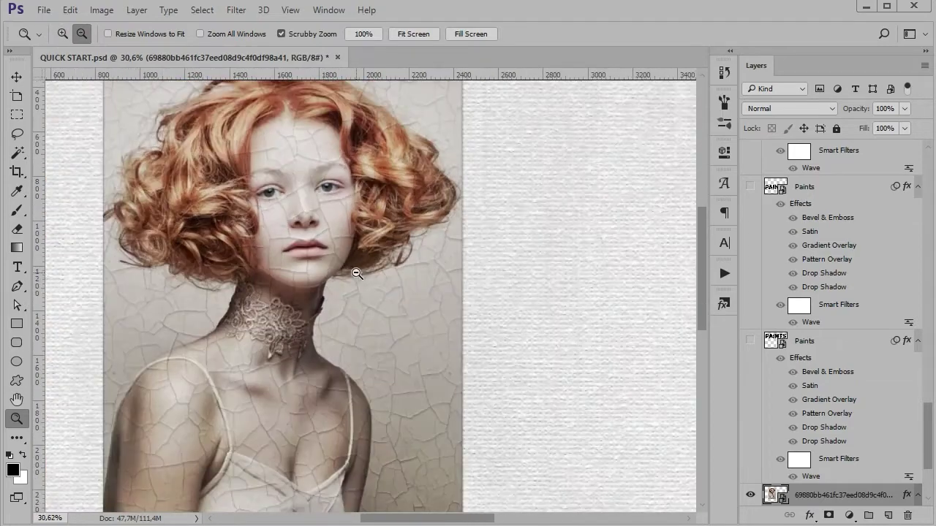
scroll(354, 288, "down", 1)
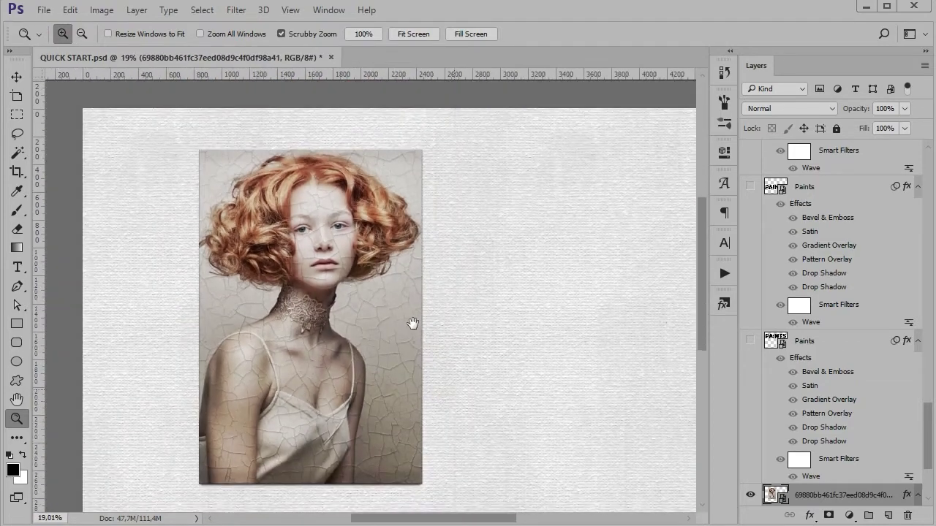
left_click_drag(414, 324, 386, 284)
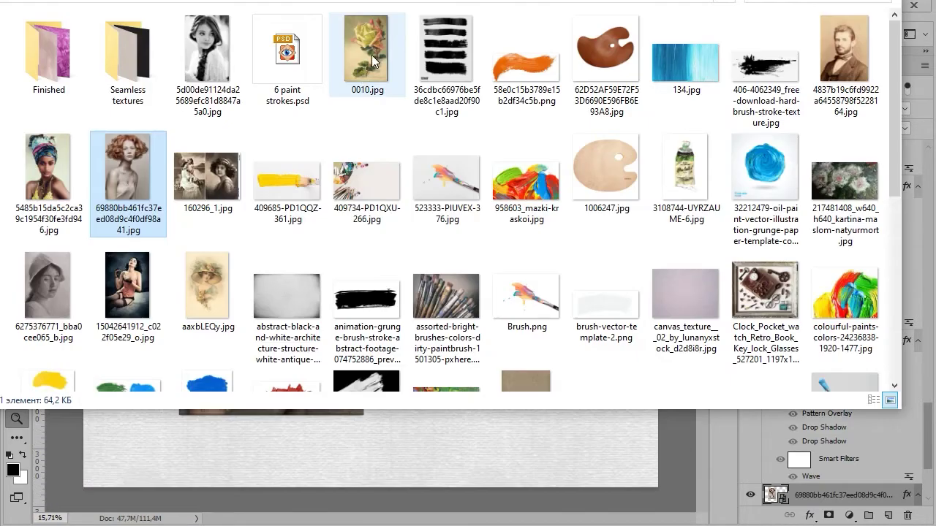
Place the rose picture 0010.jpg and apply Crack Style #2 to it
double_click(370, 55)
left_click(723, 304)
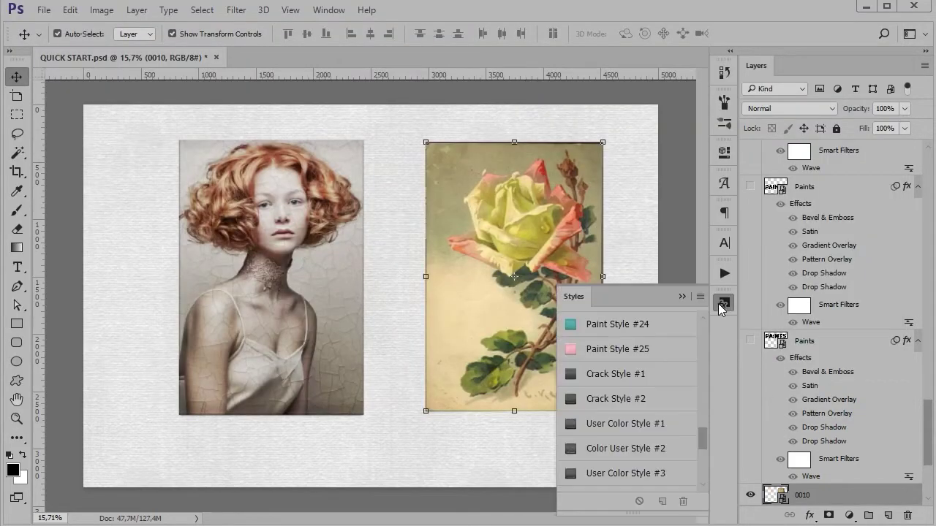
left_click(605, 400)
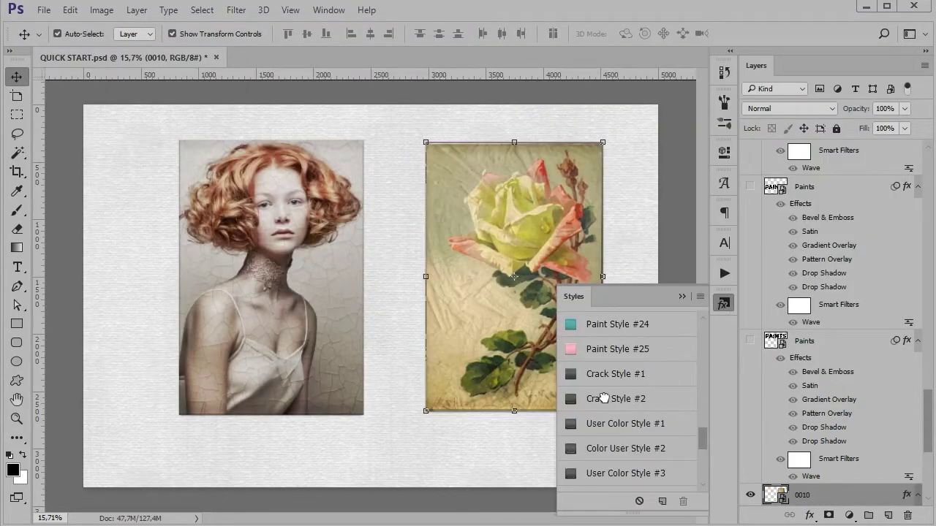
left_click(680, 297)
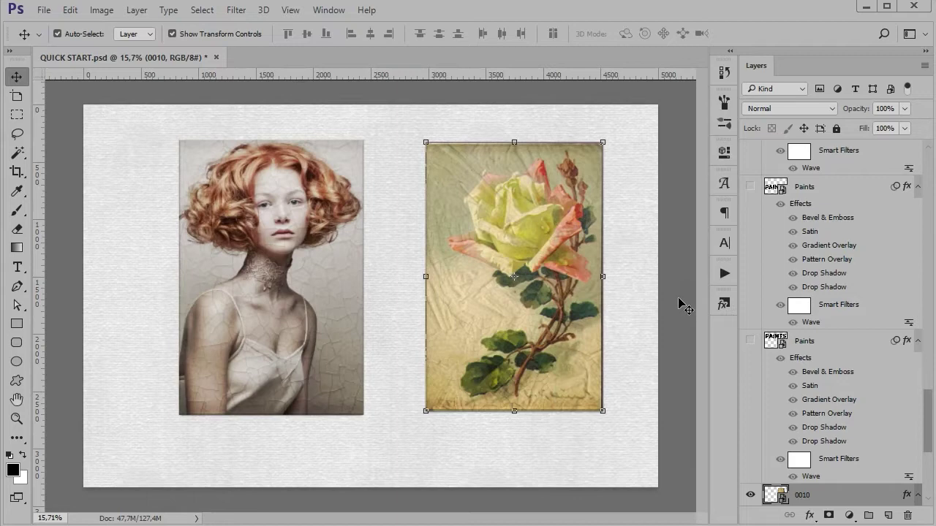
View the rose at 100% to inspect its cracks, then zoom back out
key("z")
right_click(486, 304)
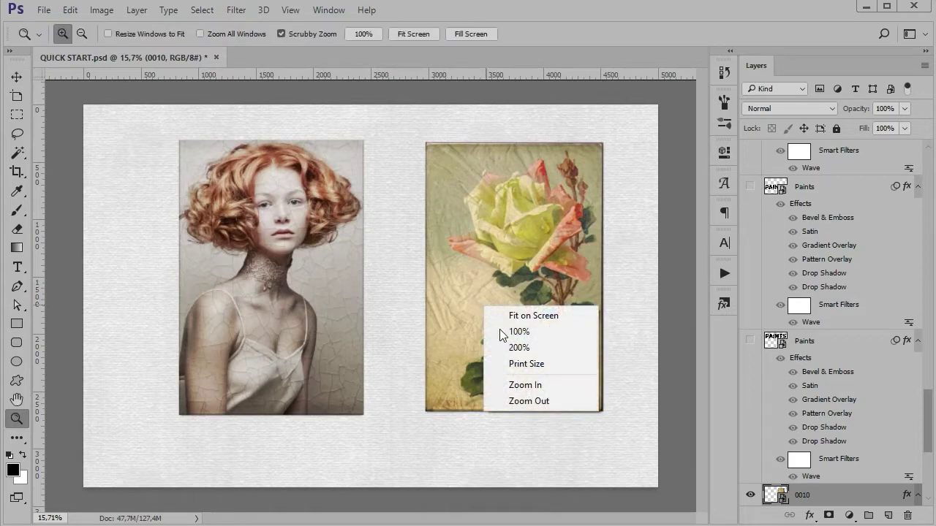
left_click(500, 331)
left_click_drag(429, 324, 339, 314)
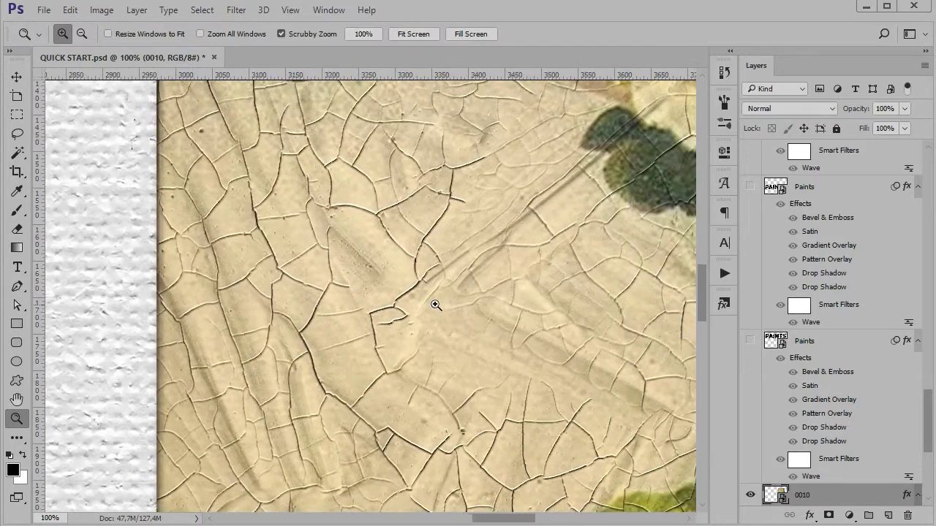
left_click(478, 262, "alt")
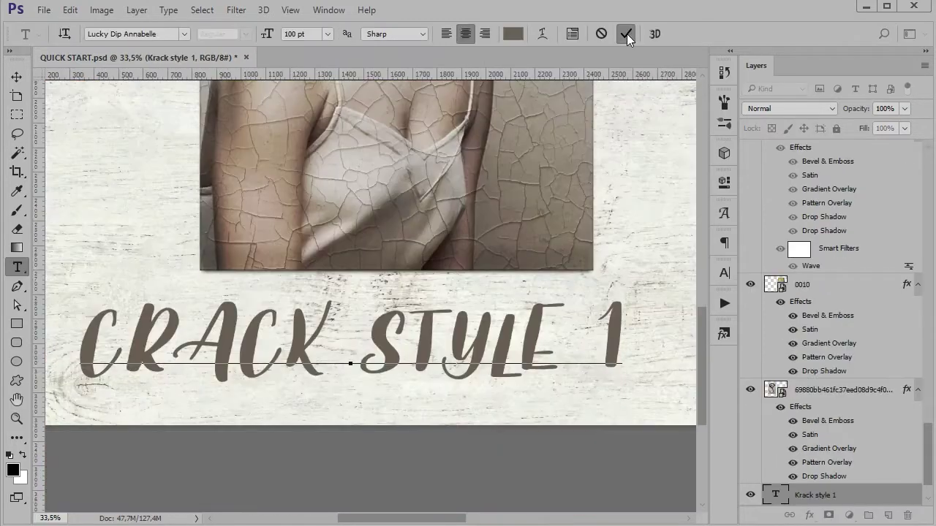
Recolour the whole CRACK STYLE 1 caption to a light beige
left_click(626, 34)
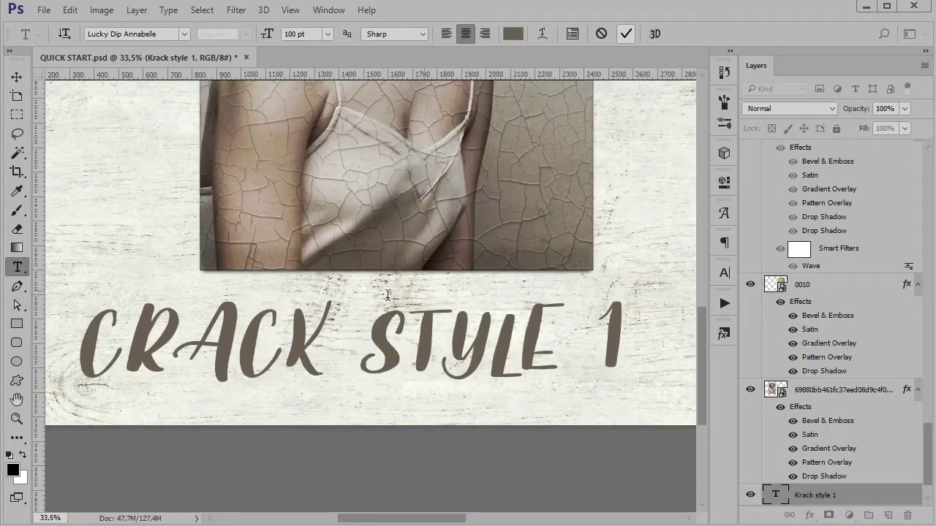
left_click(363, 355)
key("ctrl+a")
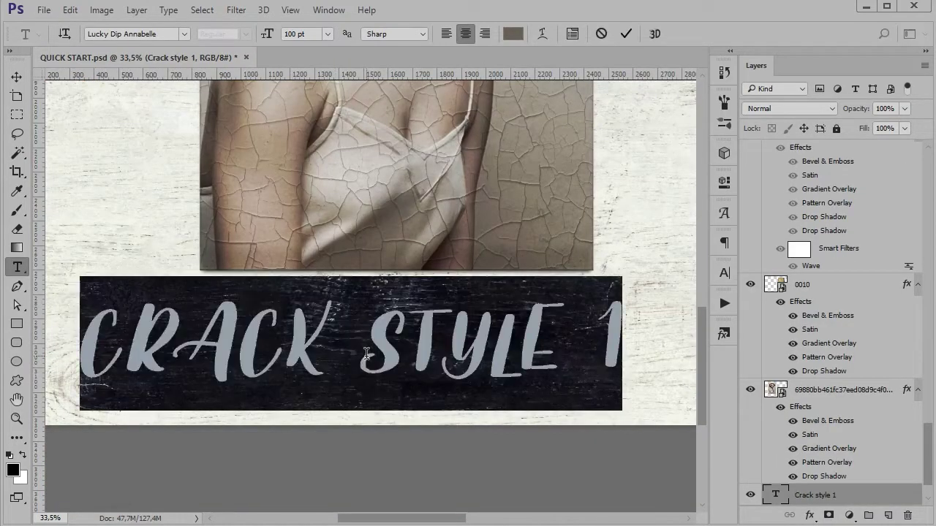
left_click(512, 34)
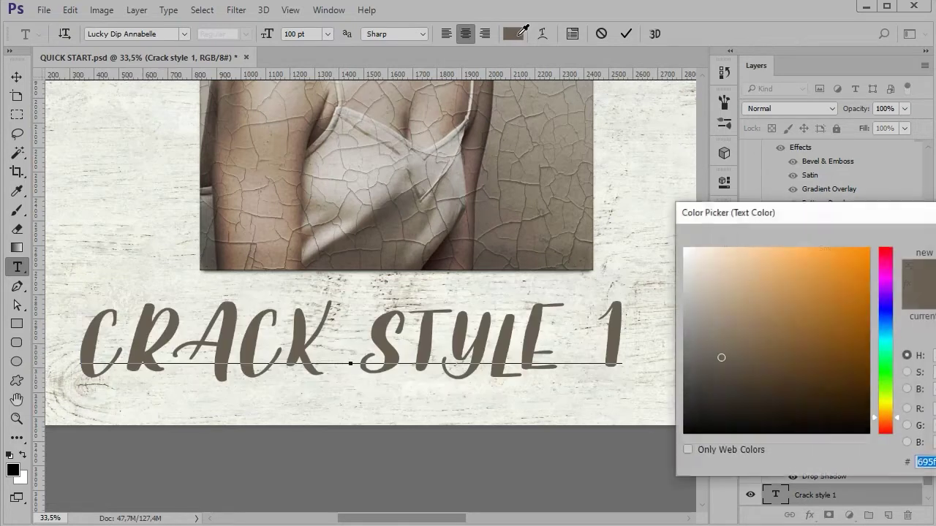
left_click(721, 303)
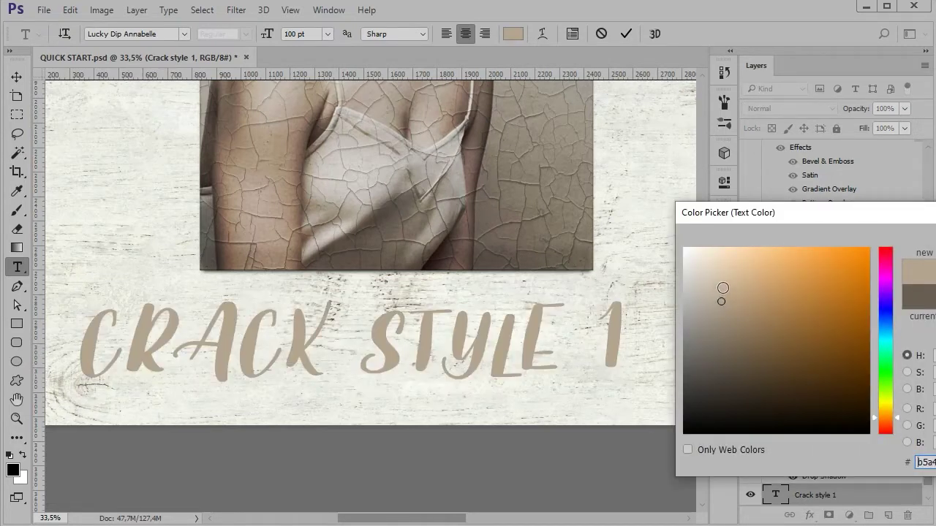
left_click_drag(721, 301, 723, 290)
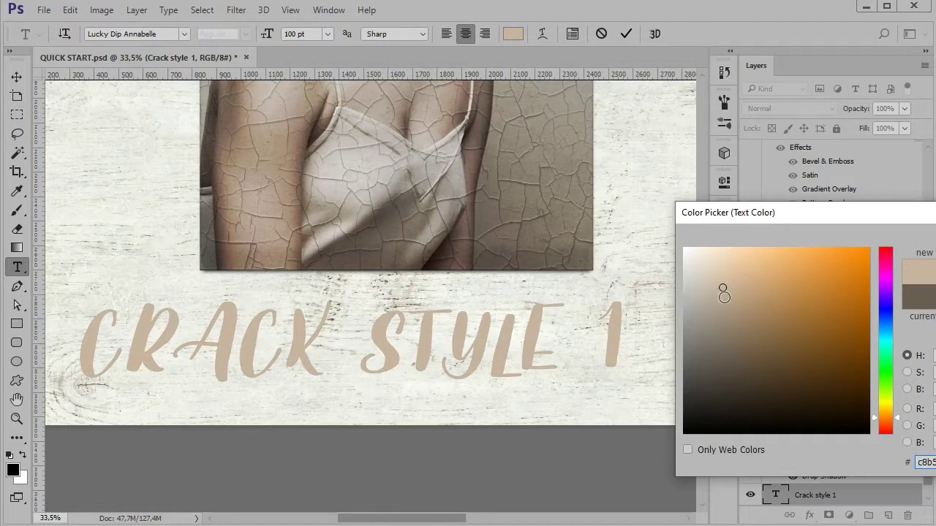
left_click(723, 296)
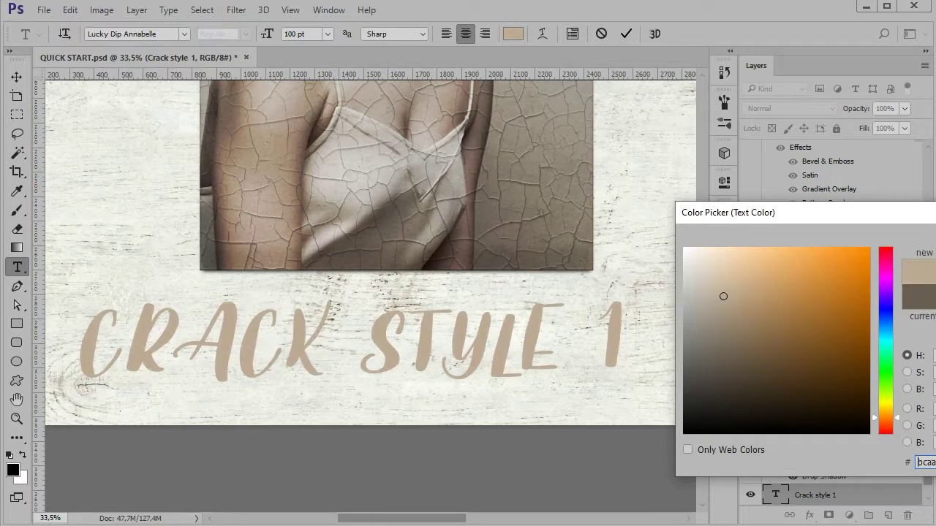
key("Return")
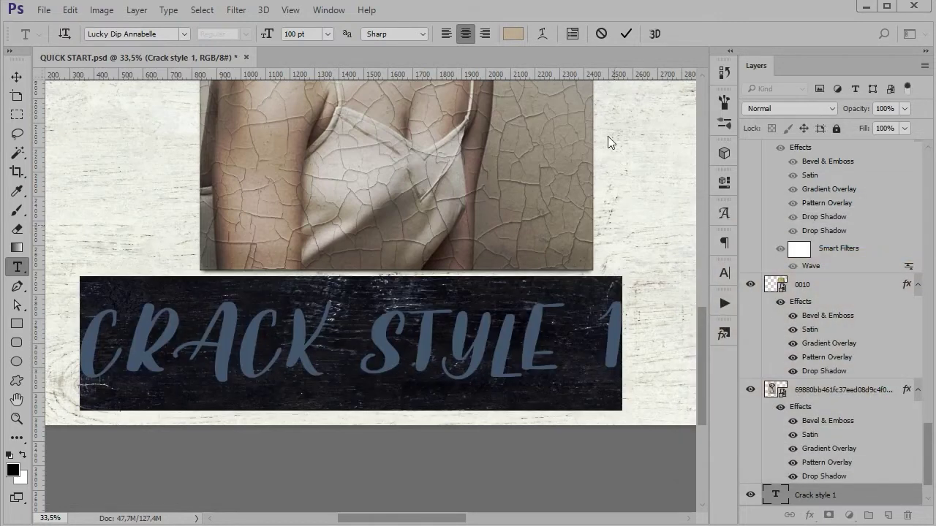
left_click(626, 35)
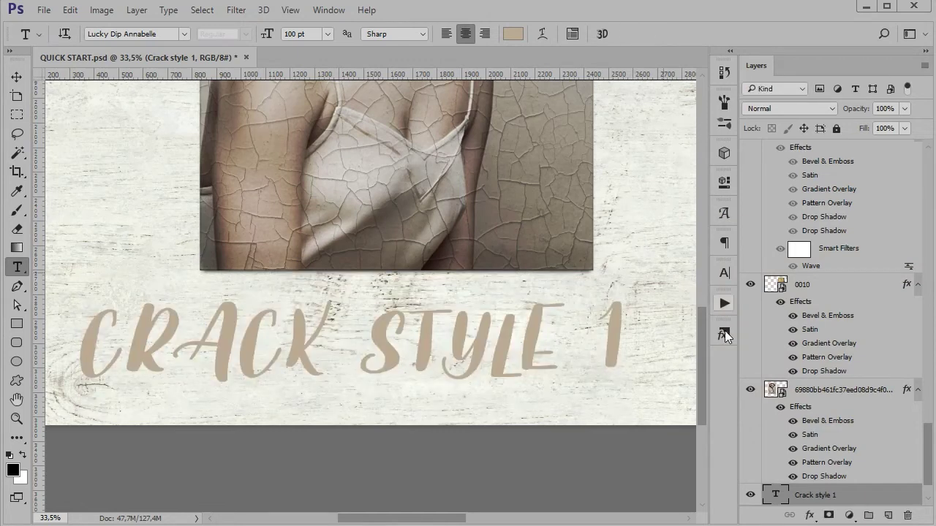
Apply Crack Style #1 to the caption, inspect its cracked letters, then fit the layout on screen
left_click(723, 333)
left_click(636, 354)
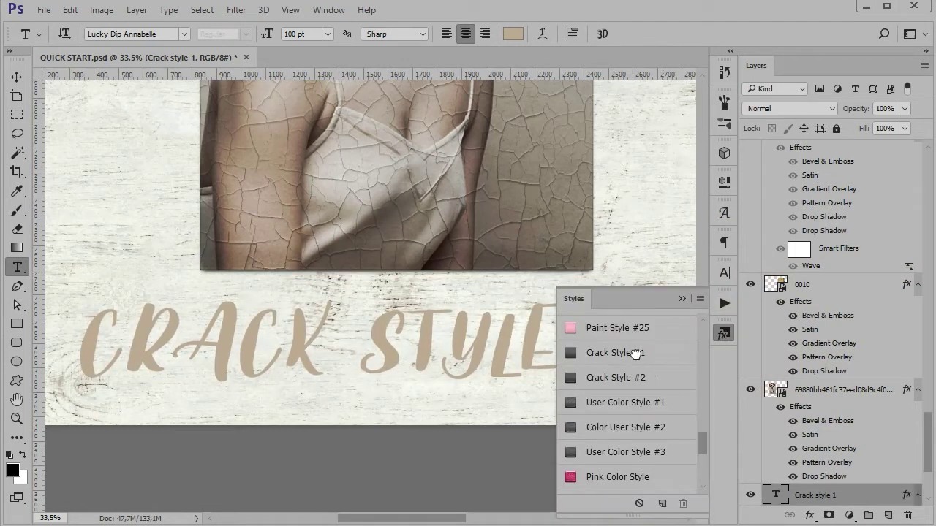
left_click(683, 298)
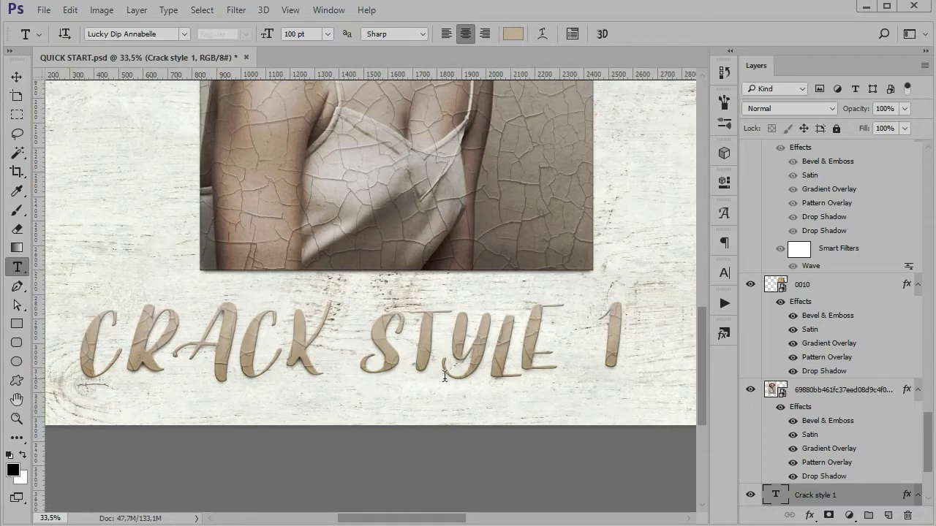
scroll(448, 374, "down", 1)
scroll(448, 374, "down", 1)
scroll(448, 374, "down", 1)
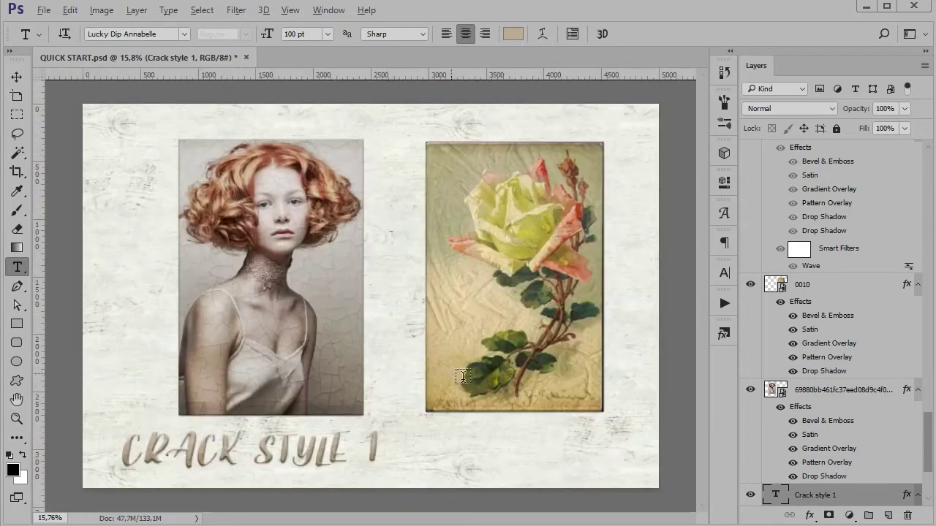
scroll(333, 417, "up", 3)
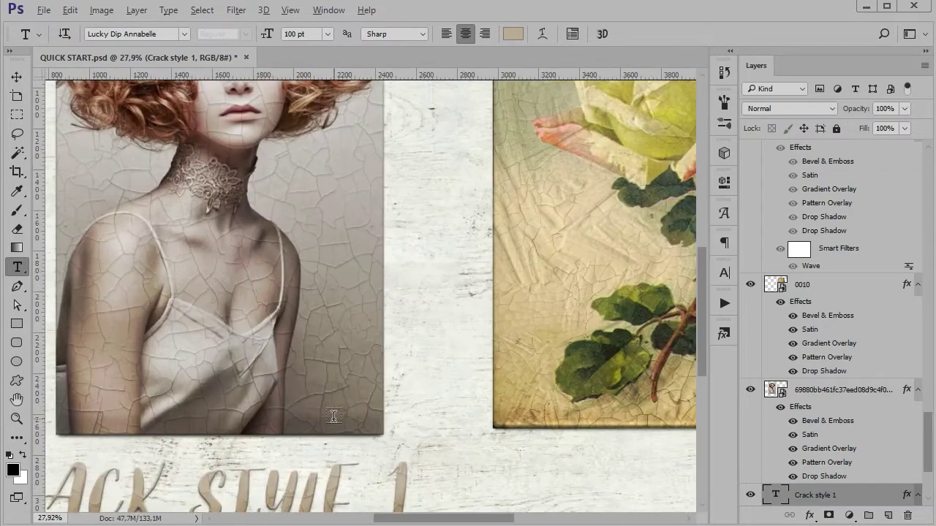
scroll(321, 380, "down", 3)
scroll(329, 336, "down", 2)
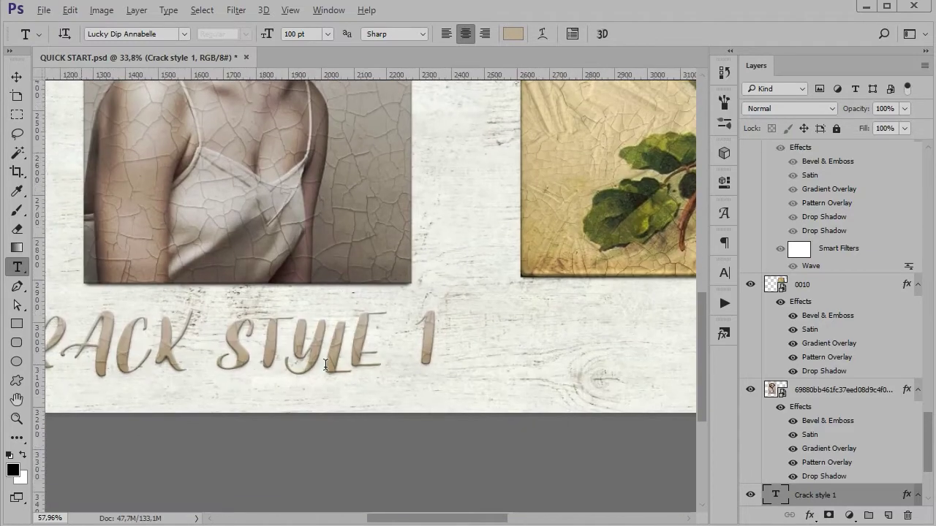
scroll(324, 358, "up", 5)
left_click_drag(275, 334, 556, 327)
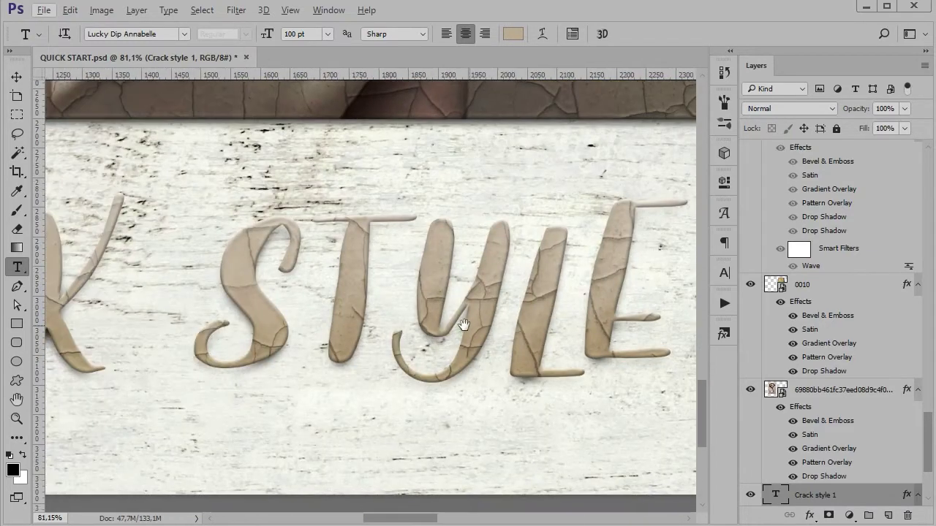
left_click_drag(145, 311, 481, 324)
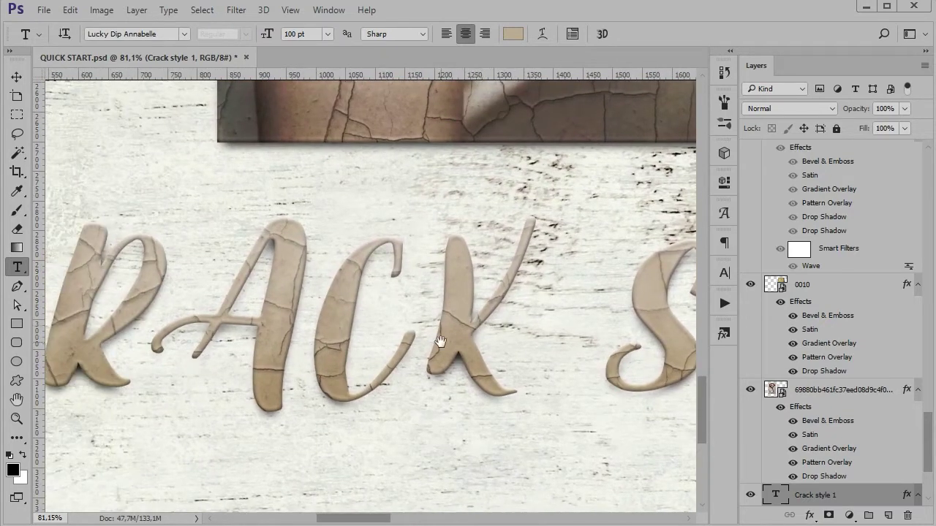
key("ctrl+0")
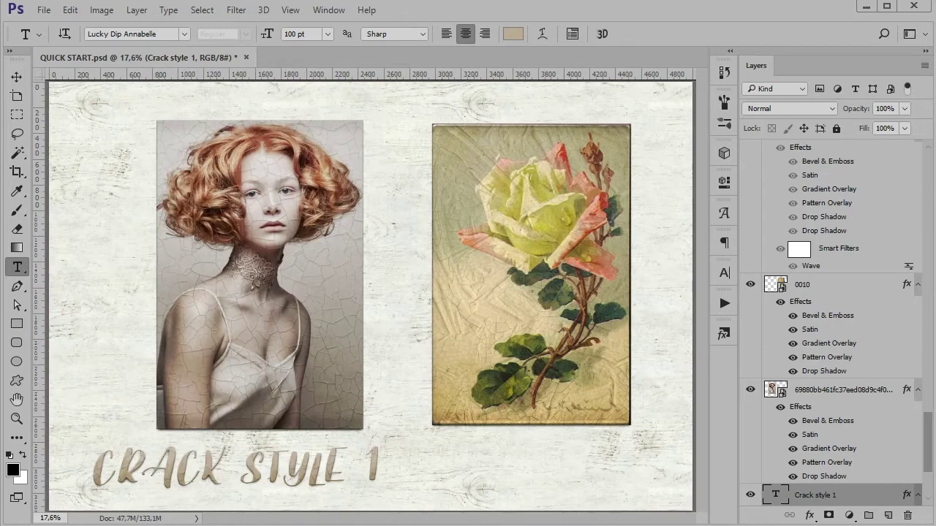
Add the CRACK STYLE 2 caption beside the first and apply Crack Style #2
left_click(498, 465)
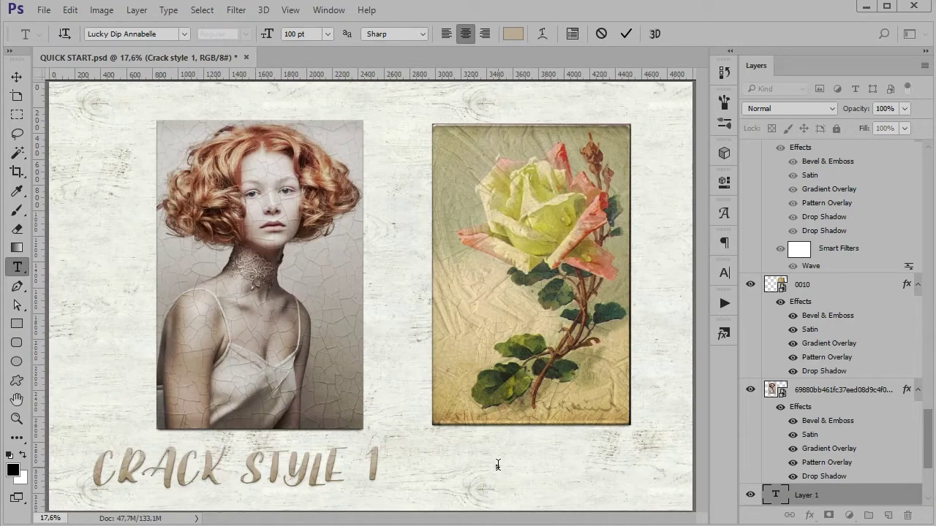
type("crack style 2")
left_click(722, 334)
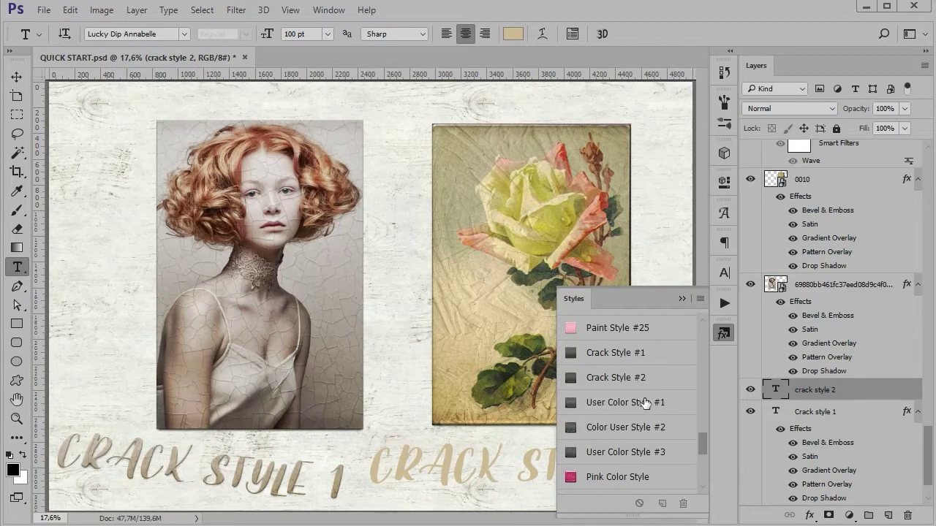
left_click(627, 378)
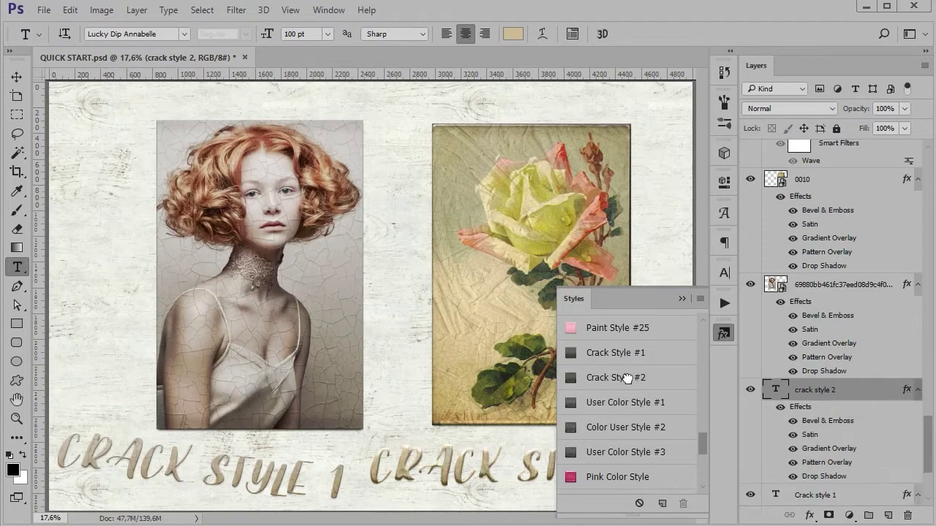
left_click(681, 299)
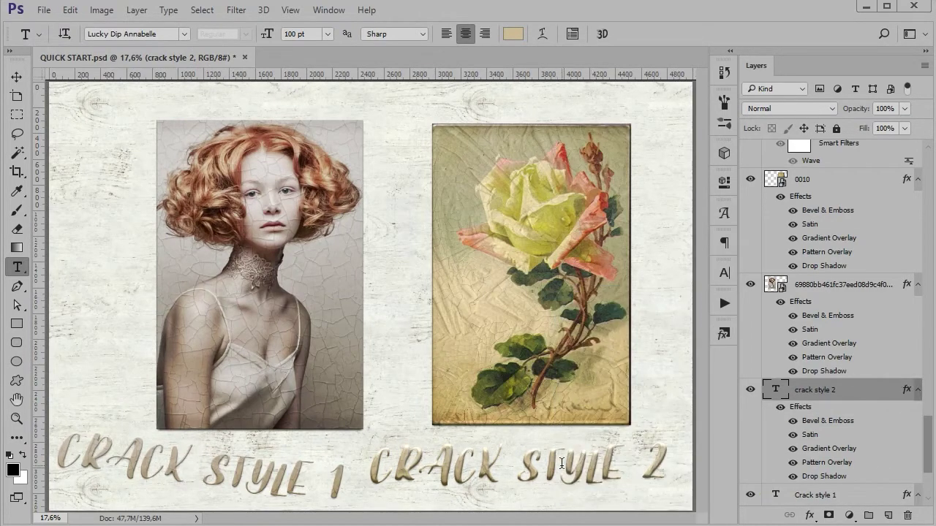
Zoom and pan around the CRACK STYLE 2 caption to check its cracked texture
scroll(562, 464, "up", 3)
scroll(561, 464, "up", 3)
left_click_drag(559, 372, 550, 343)
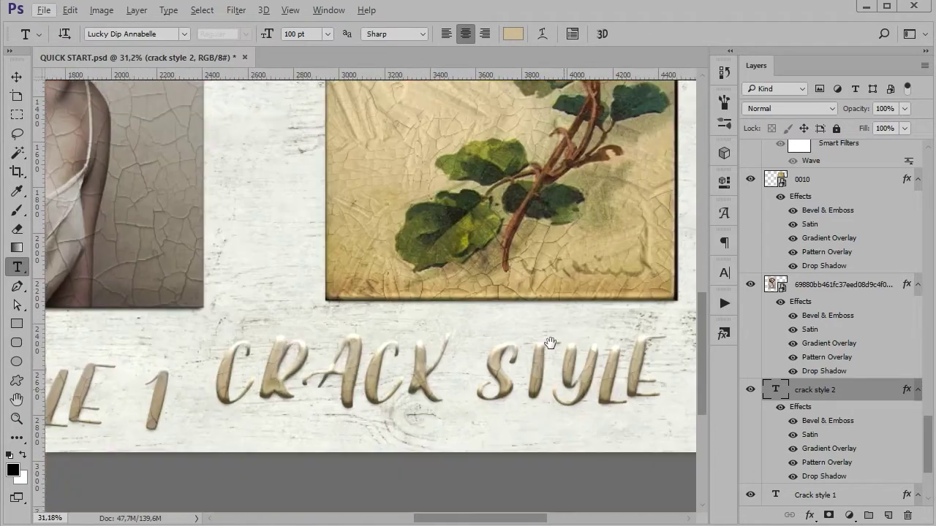
scroll(512, 351, "down", 1)
scroll(468, 338, "up", 1)
scroll(478, 342, "up", 1)
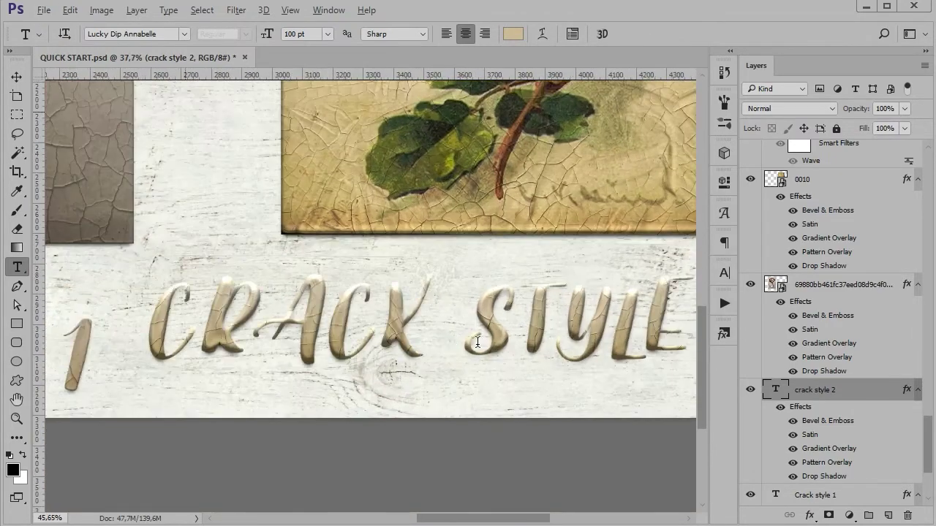
scroll(384, 330, "left", 3)
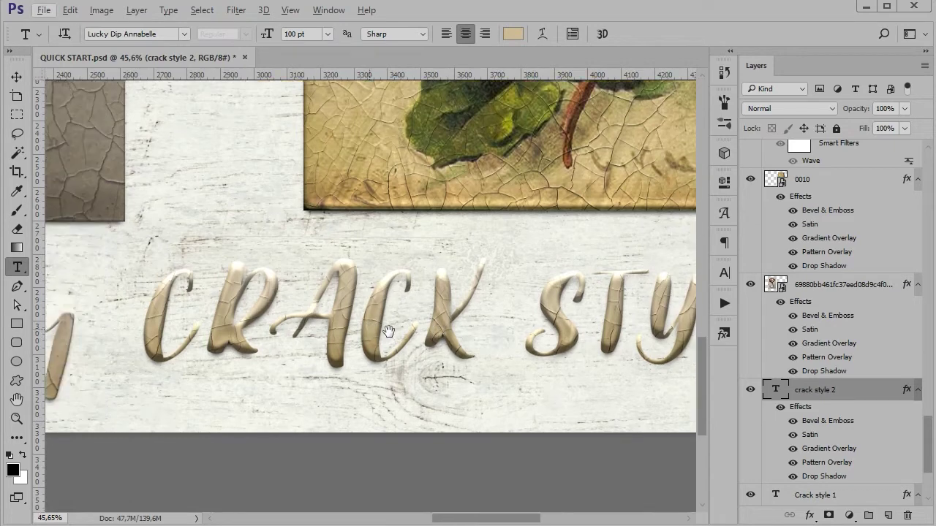
scroll(355, 332, "right", 7)
scroll(438, 334, "right", 4)
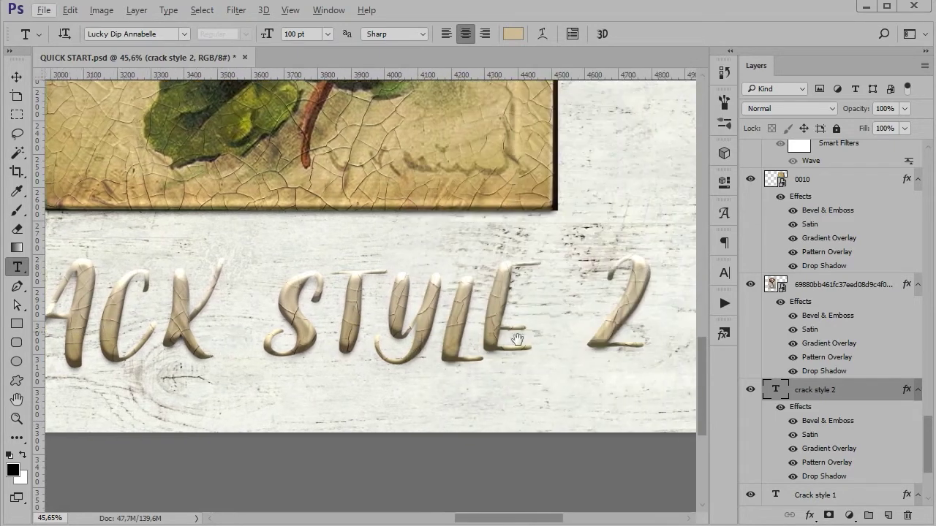
scroll(530, 336, "right", 1)
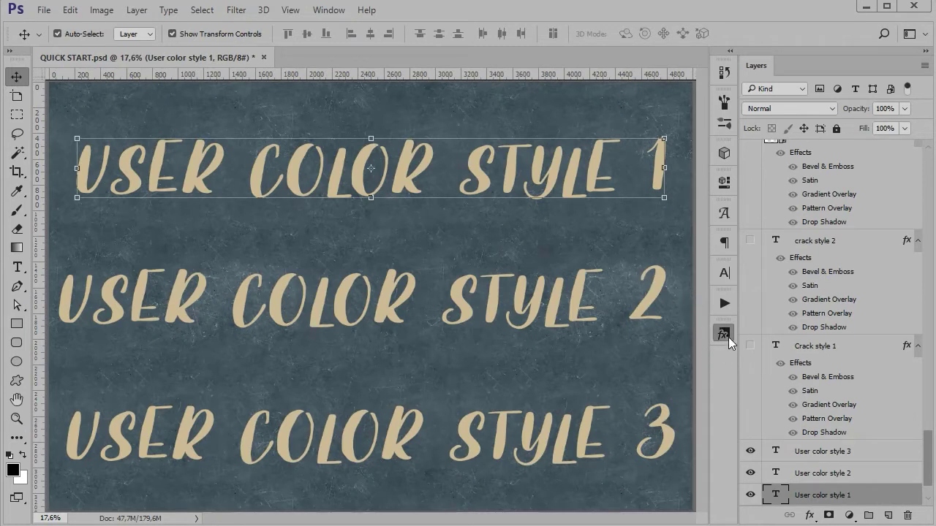
Apply User Color Style #1 to the first text line
left_click(724, 334)
left_click(618, 397)
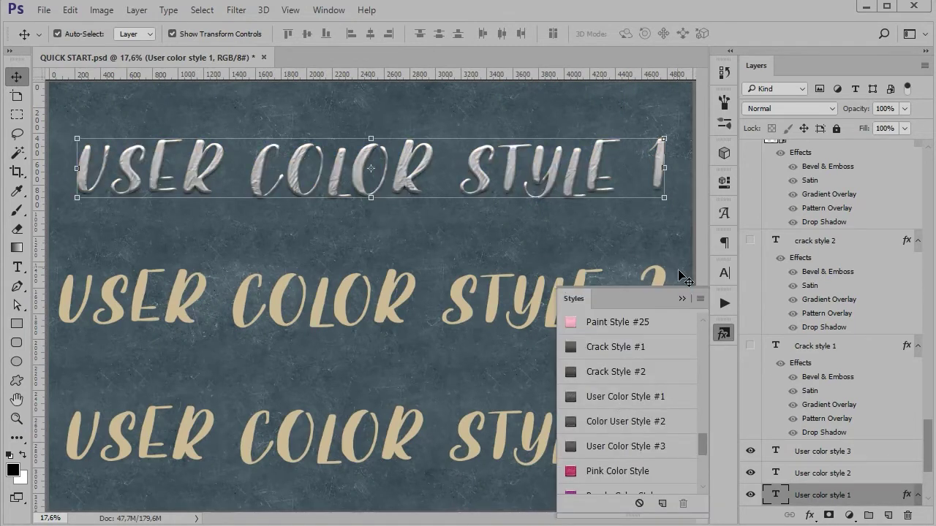
scroll(821, 375, "down", 3)
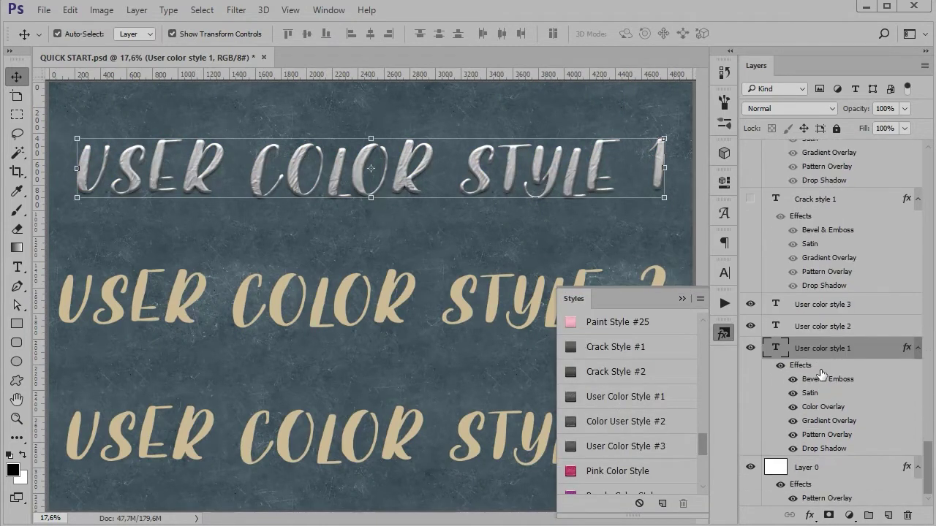
left_click(681, 299)
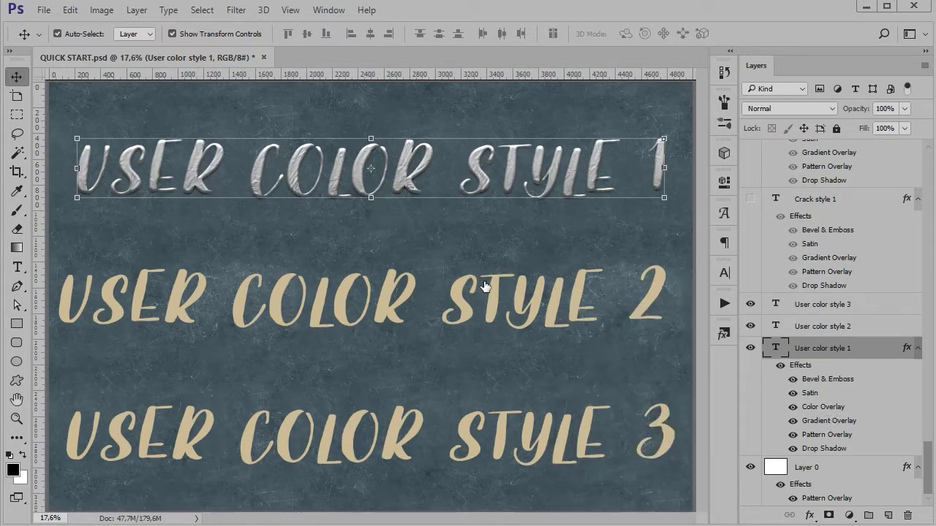
key("h")
Set the first line's Color Overlay colour to a pale cyan
double_click(823, 407)
left_click(706, 38)
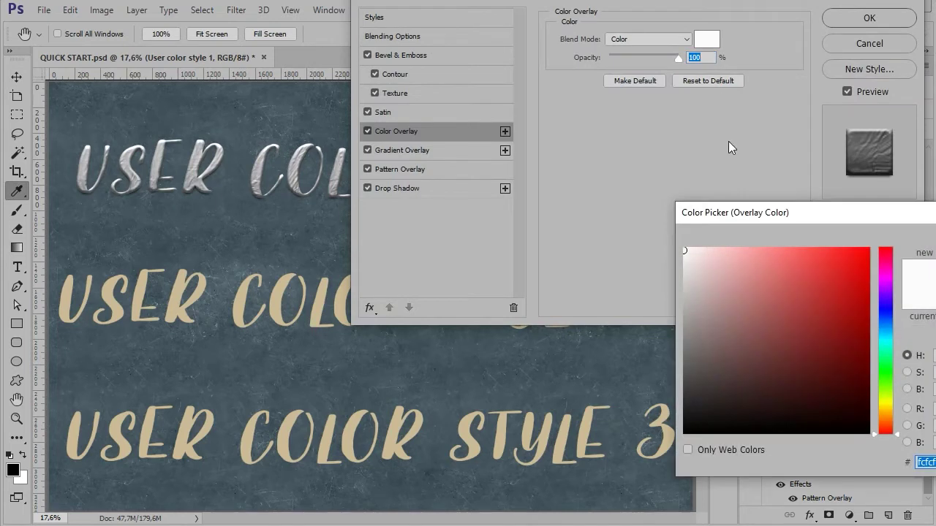
left_click(726, 262)
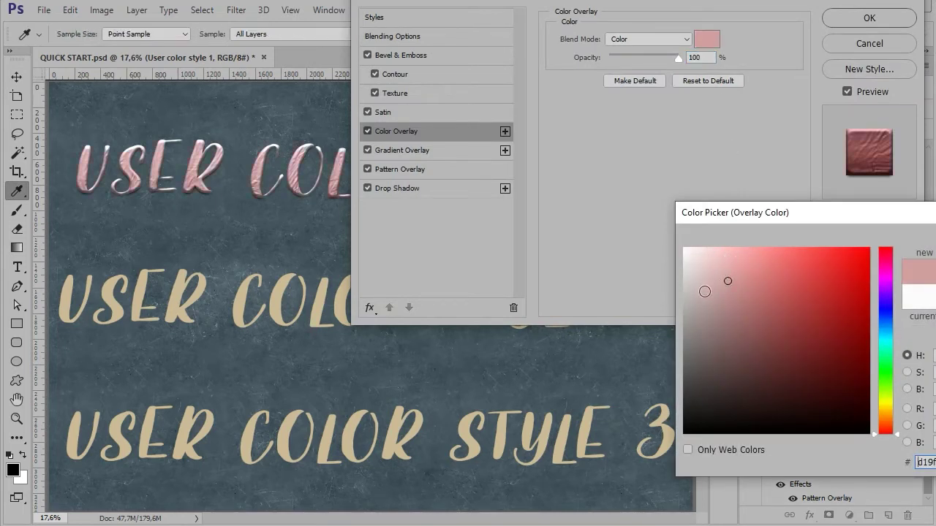
type("9183e8")
left_click(751, 261)
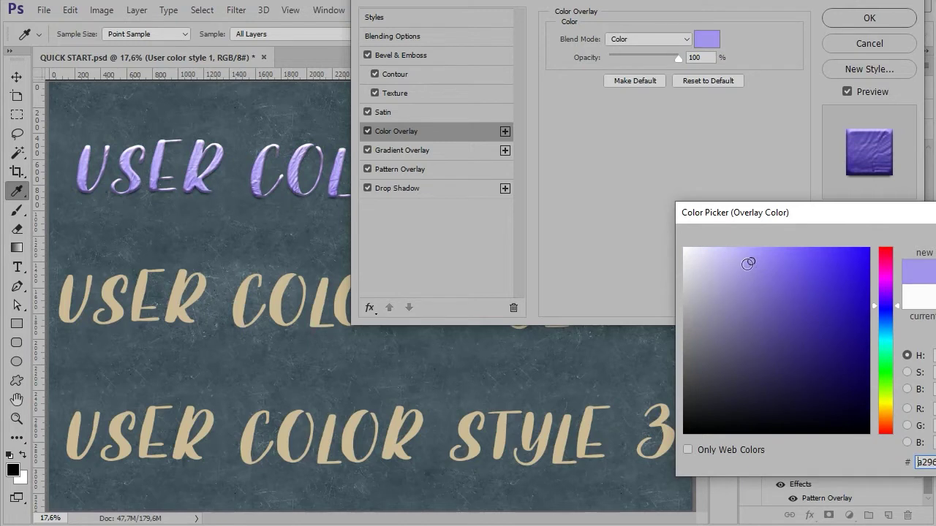
left_click_drag(888, 305, 889, 316)
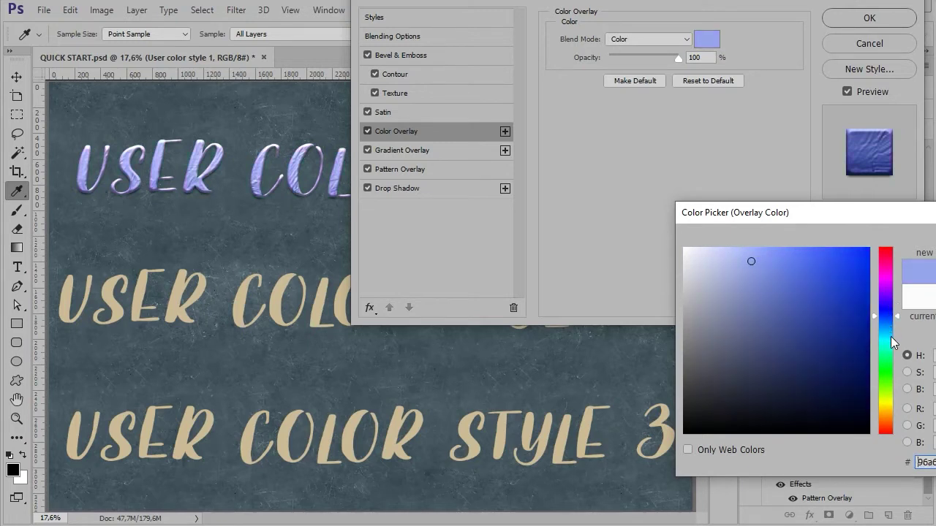
left_click(891, 336)
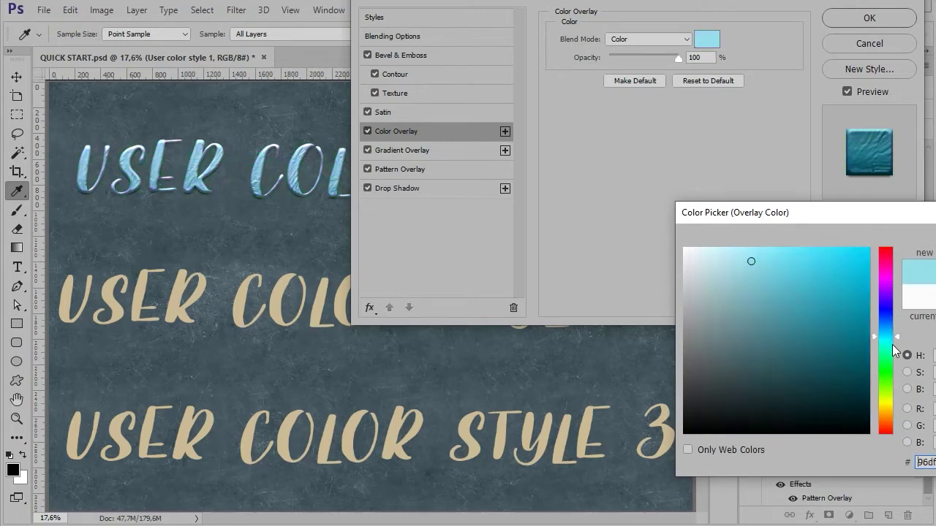
left_click(736, 265)
Accept the pale cyan overlay, zoom in on the lettering, then fit the document on screen
key("Return")
key("Return")
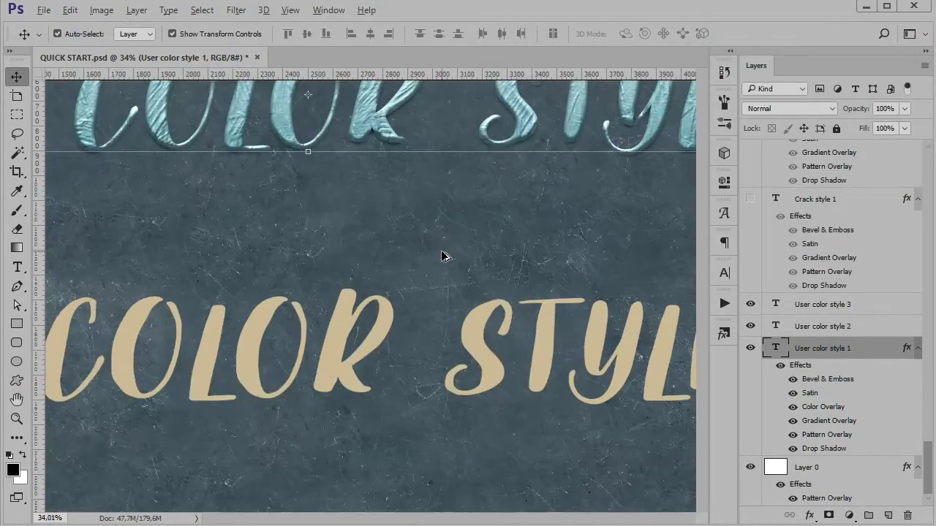
left_click_drag(459, 228, 488, 330)
scroll(397, 327, "up", 1)
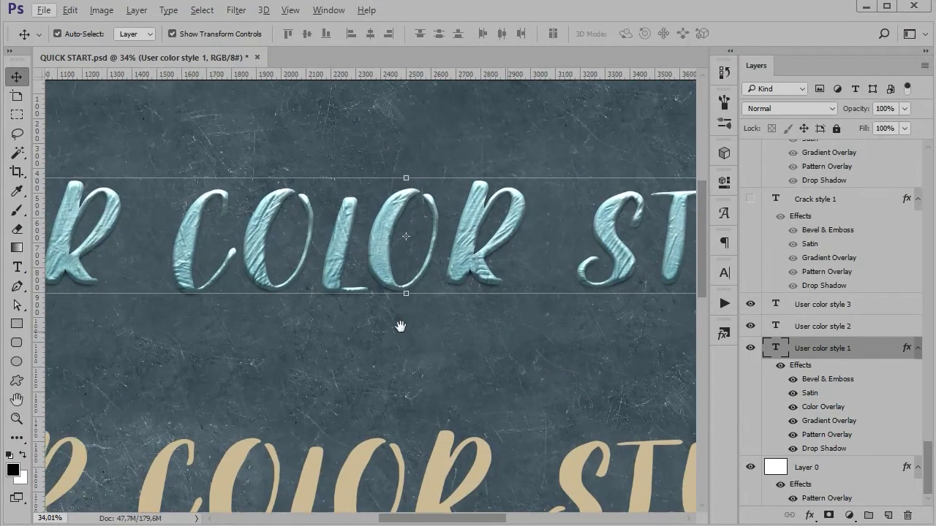
scroll(297, 307, "up", 1)
scroll(297, 308, "up", 2)
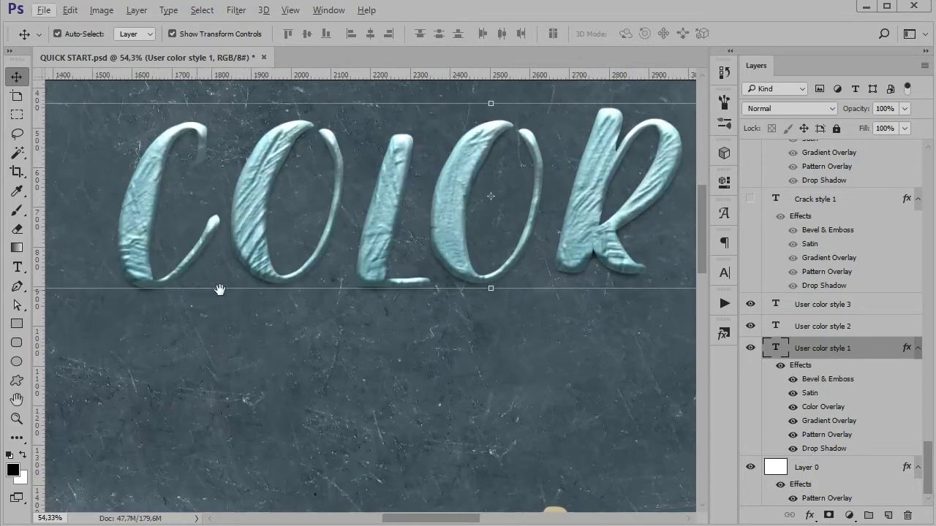
left_click_drag(217, 290, 552, 323)
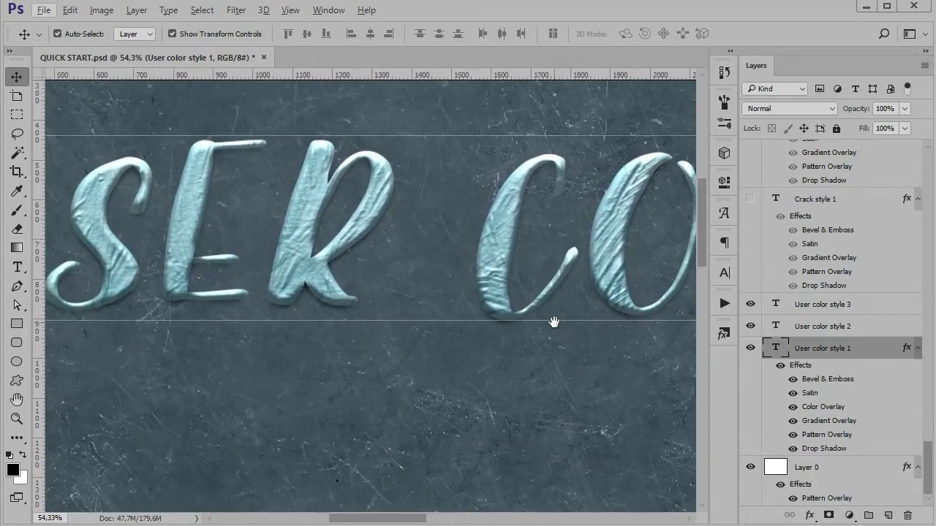
scroll(483, 342, "down", 1)
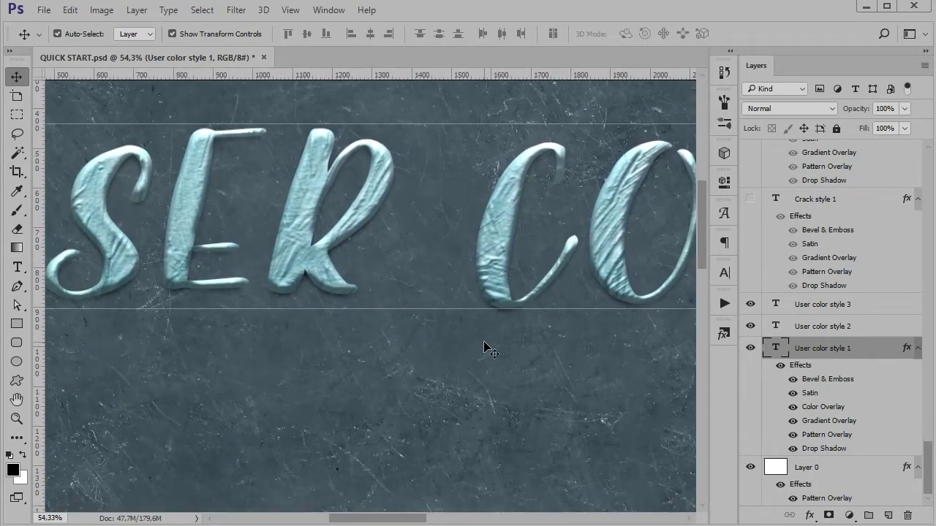
key("ctrl+0")
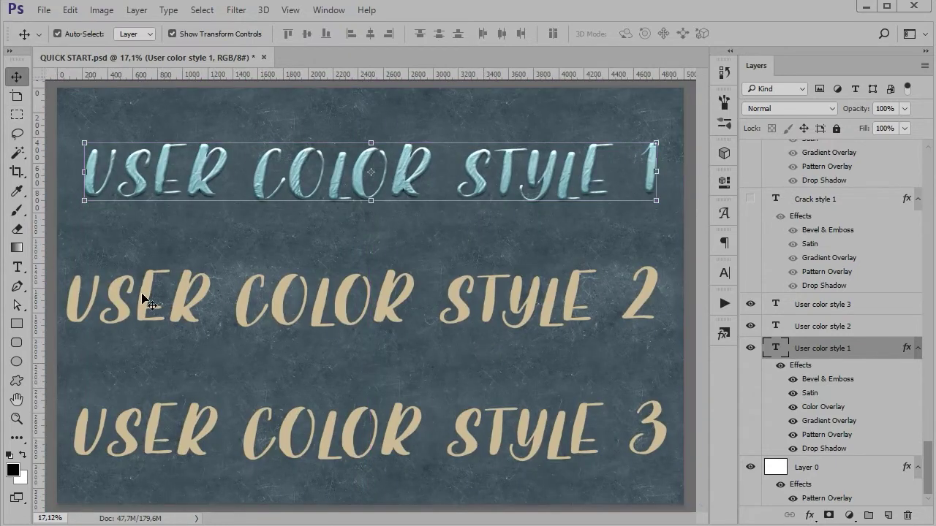
Select the User color style 2 layer and apply Color User Style #2
left_click(183, 313)
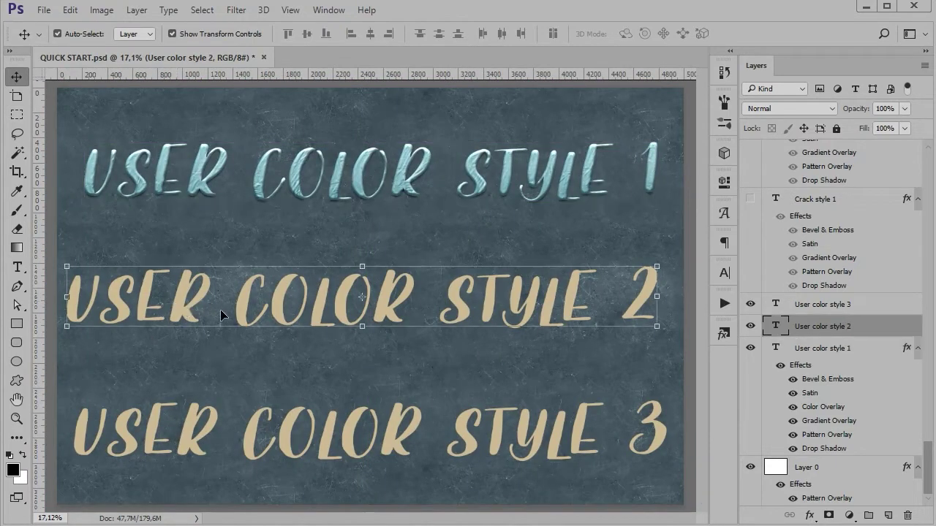
left_click(723, 334)
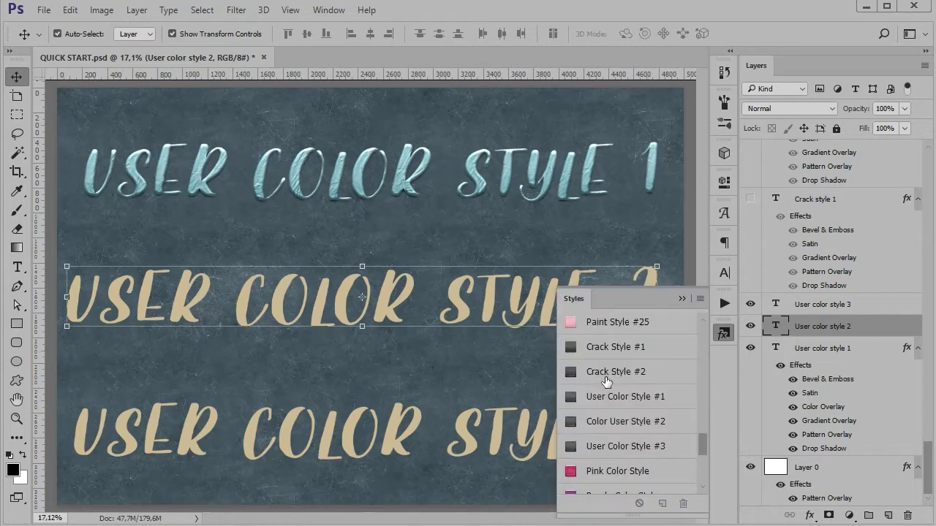
left_click(623, 423)
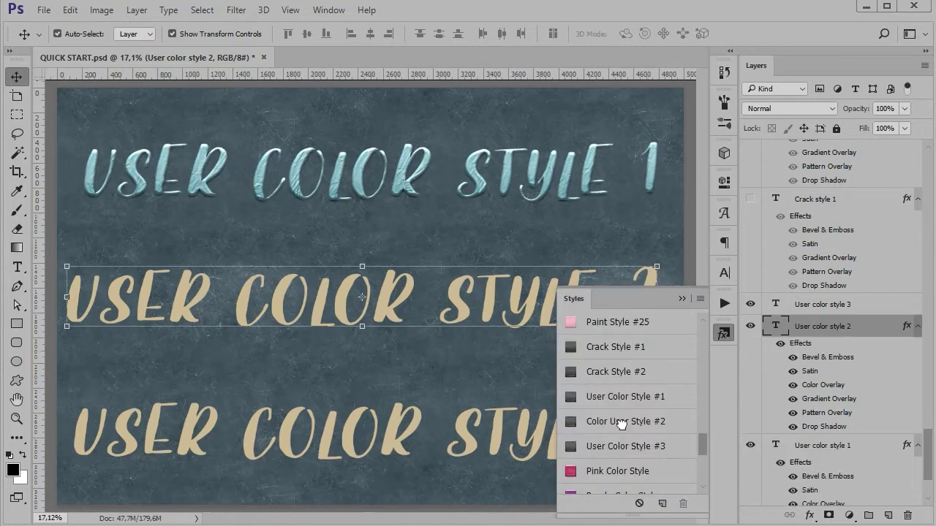
left_click(681, 299)
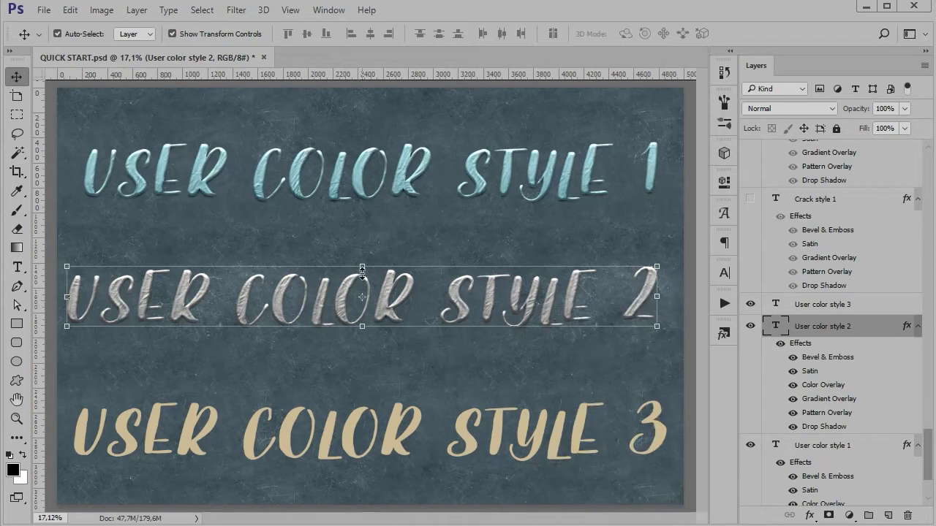
Change the second line's Color Overlay to a warm gold and confirm
double_click(819, 385)
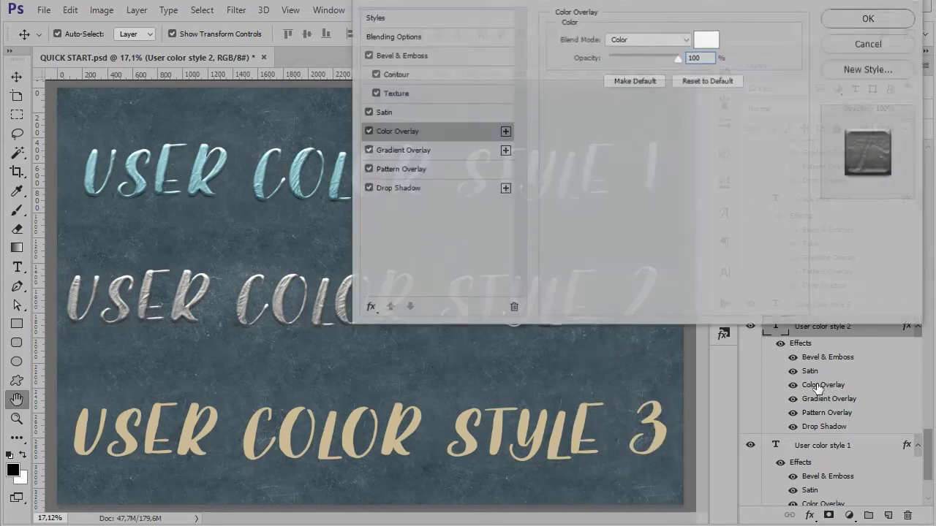
left_click(702, 39)
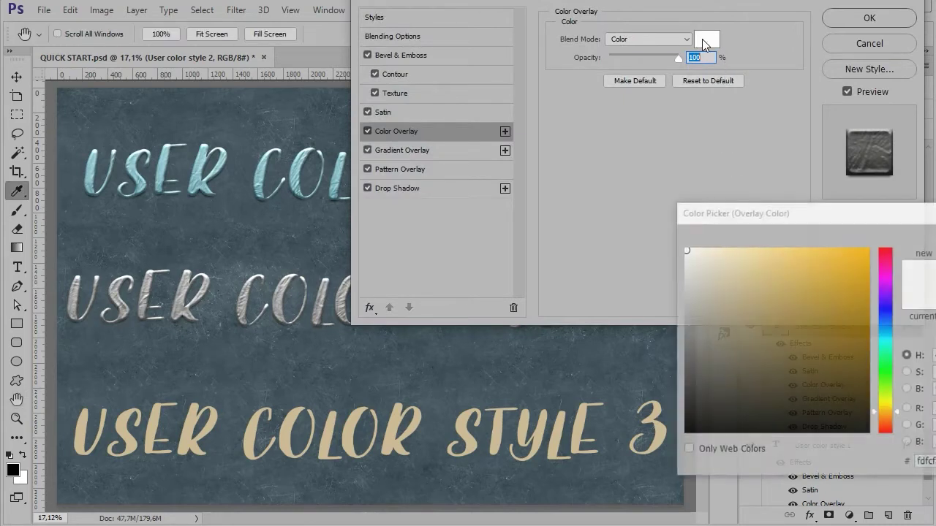
left_click(758, 254)
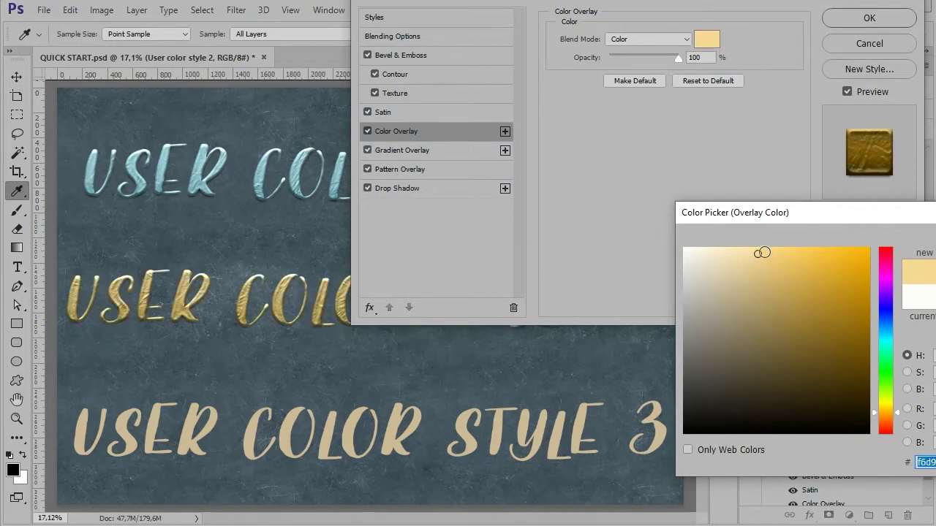
left_click(758, 249)
left_click(753, 258)
left_click_drag(763, 271, 777, 256)
left_click(803, 287)
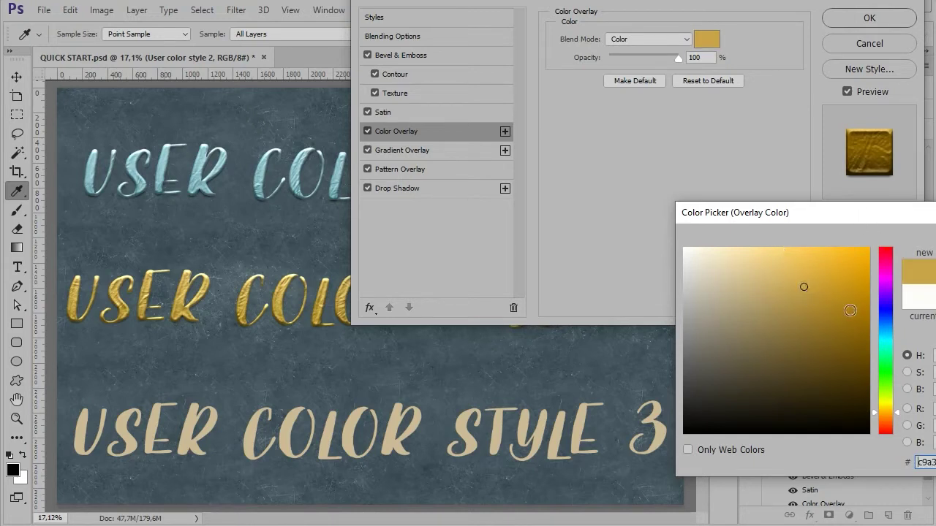
left_click(846, 309)
left_click(805, 267)
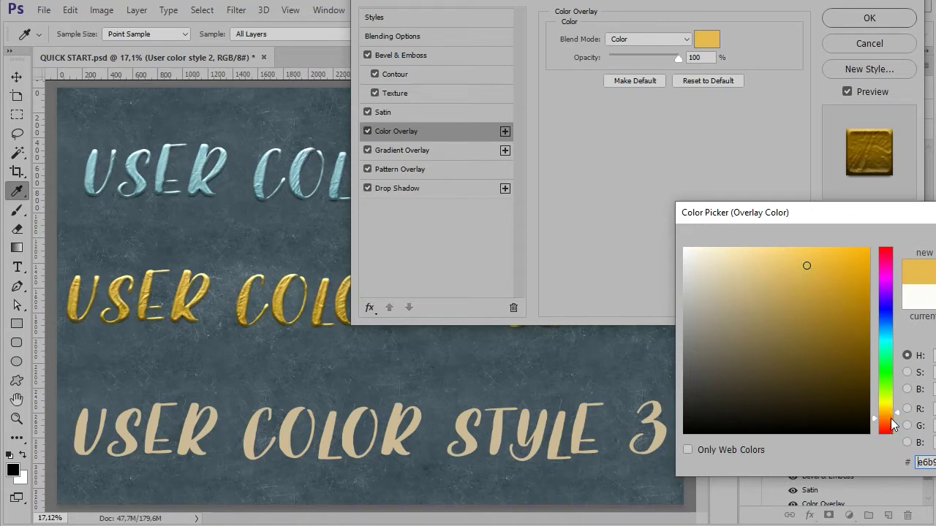
left_click(893, 424)
left_click_drag(899, 423, 896, 415)
key("Return")
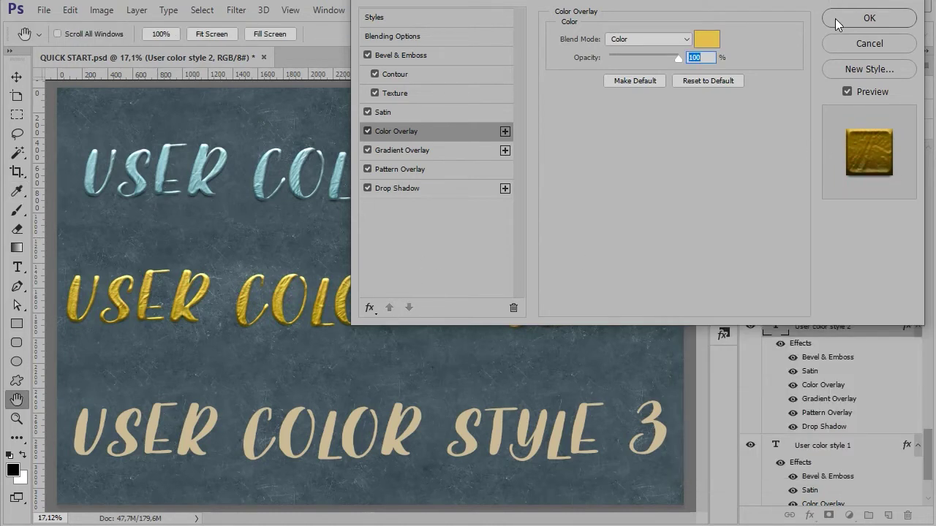
left_click(868, 19)
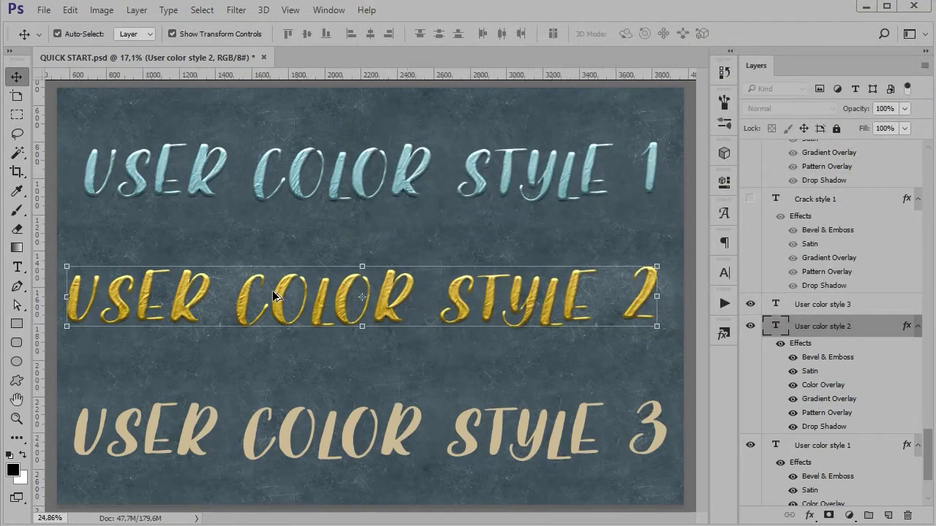
Pan to the second line and view its gold lettering at 100%
scroll(272, 296, "up", 3)
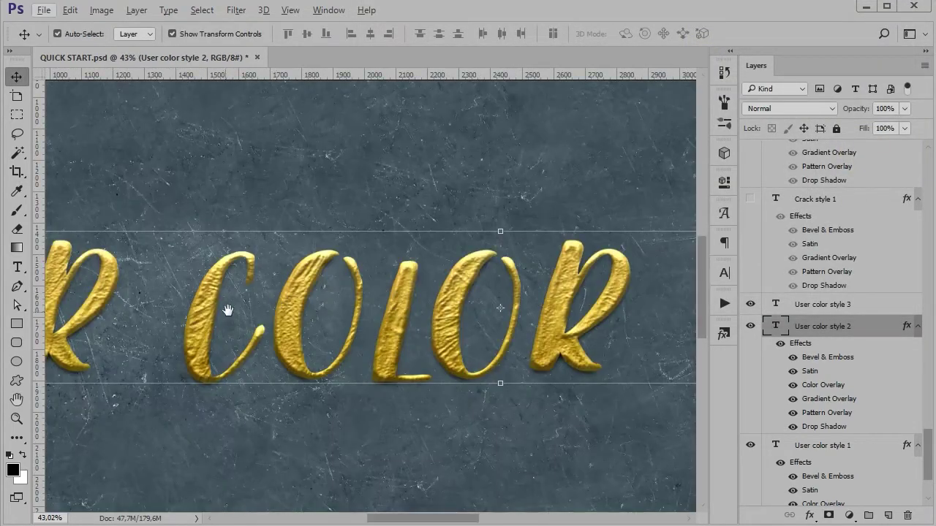
left_click_drag(229, 310, 355, 240)
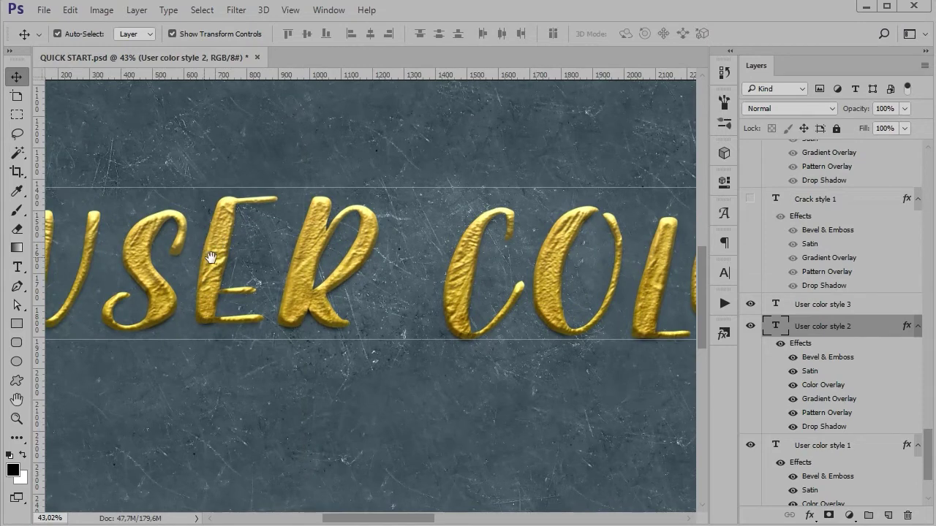
left_click_drag(210, 257, 337, 267)
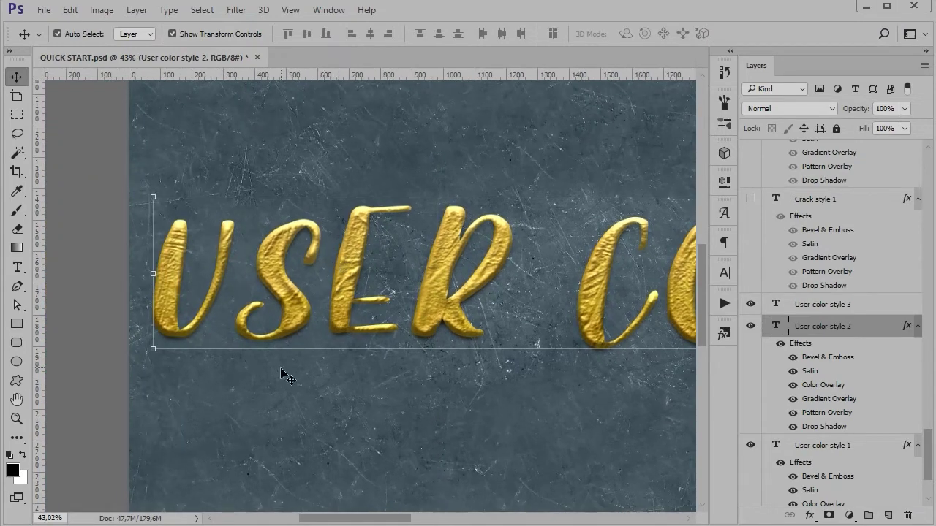
key("z")
right_click(288, 387)
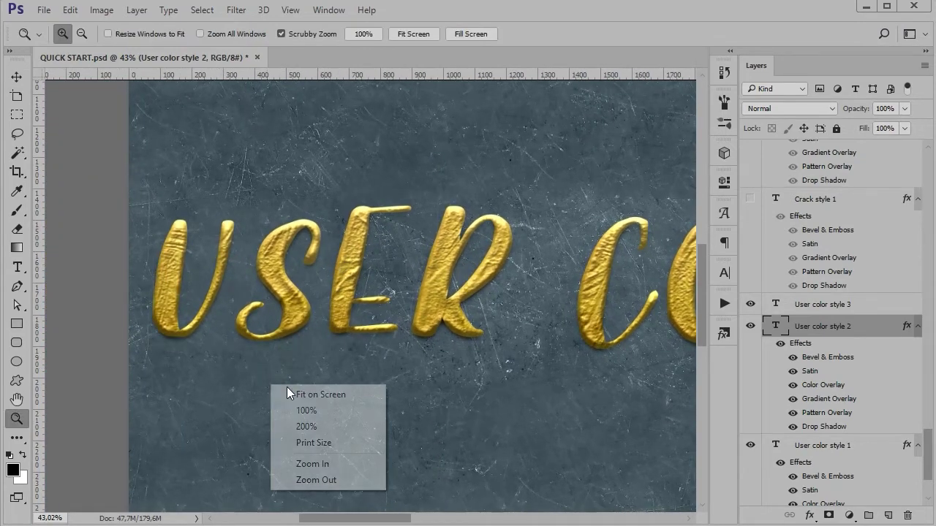
left_click(305, 412)
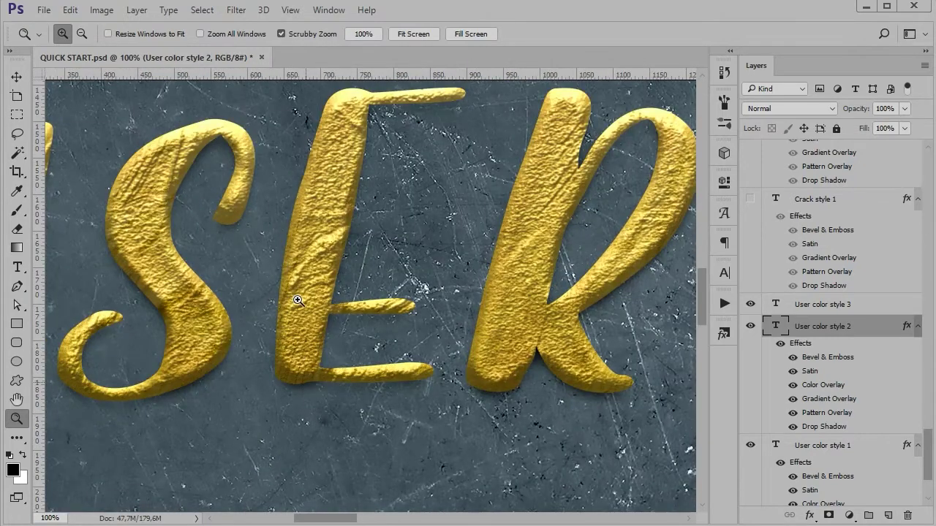
Scroll across the gold letters' paint texture, then fit the whole document on screen
left_click_drag(406, 297, 476, 307)
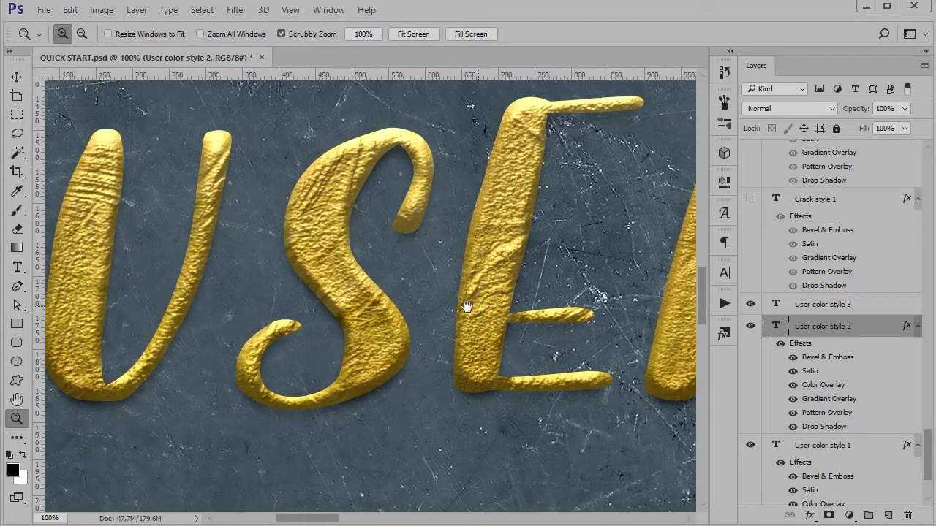
scroll(263, 281, "right", 3)
scroll(271, 274, "right", 3)
scroll(282, 263, "right", 3)
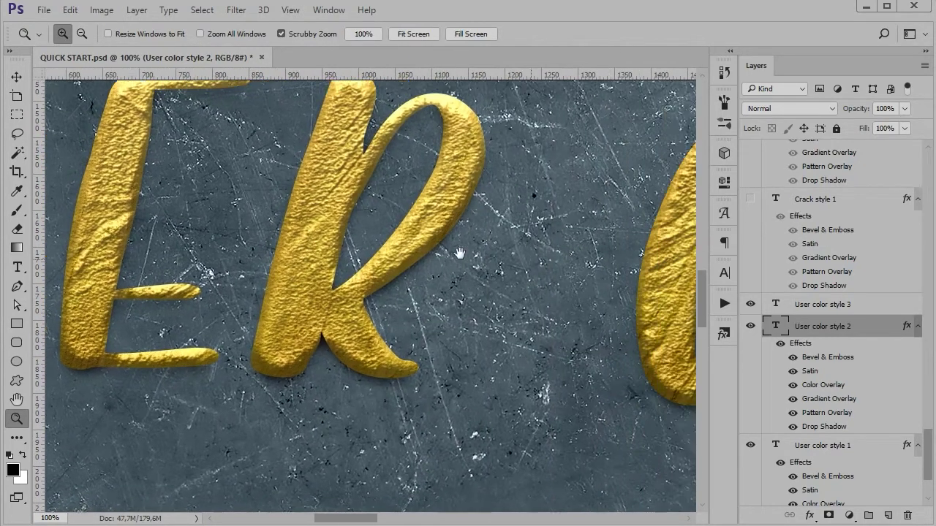
scroll(293, 248, "right", 3)
scroll(289, 251, "right", 3)
scroll(282, 255, "right", 3)
scroll(270, 259, "right", 3)
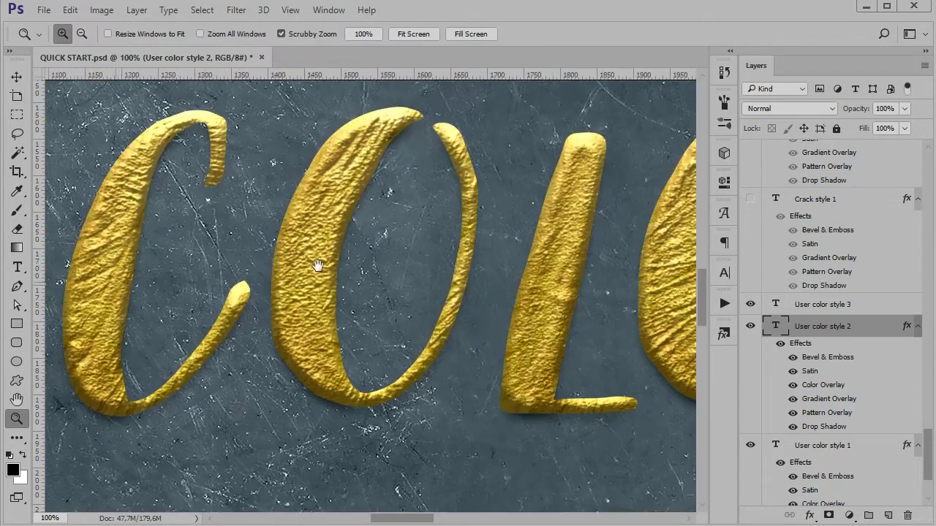
scroll(259, 263, "right", 3)
scroll(366, 267, "right", 3)
scroll(490, 272, "right", 3)
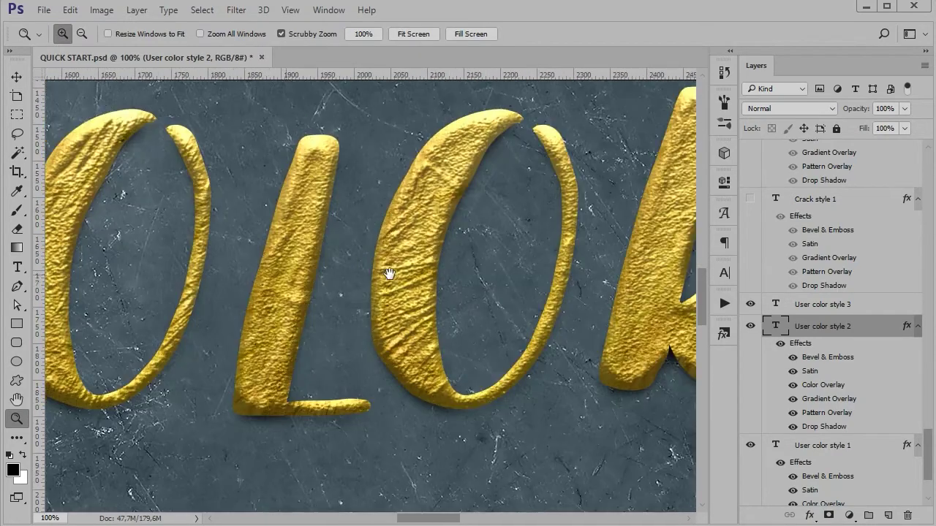
scroll(351, 267, "right", 3)
scroll(351, 274, "right", 1)
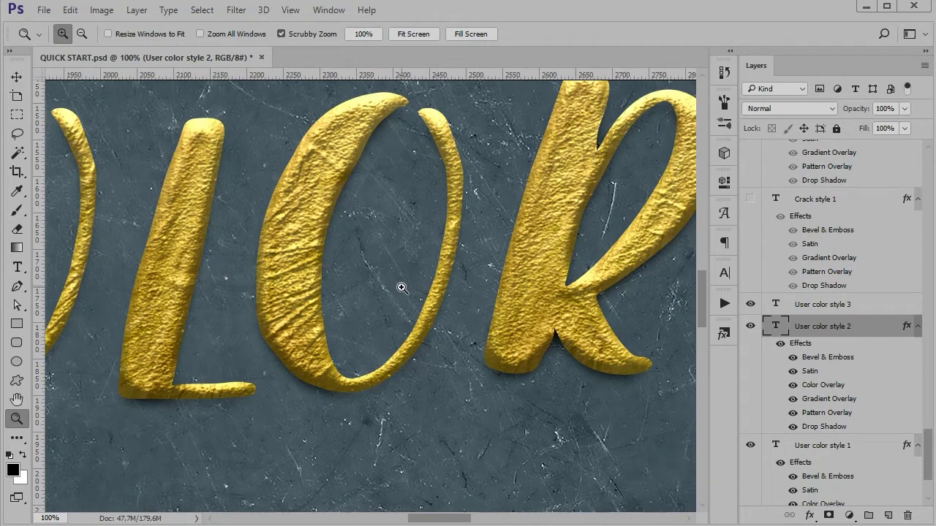
key("ctrl+0")
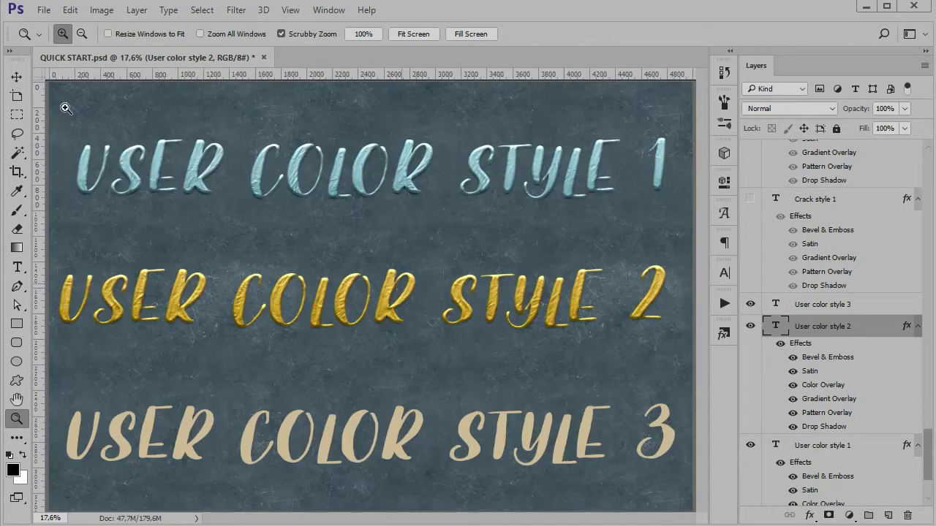
Apply the User Color Style #3 preset to the User color style 3 text
left_click(16, 77)
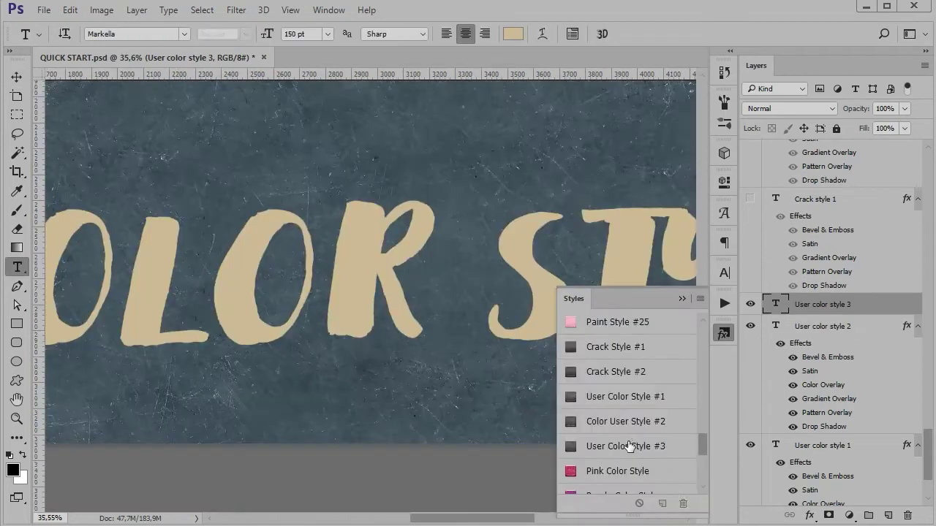
left_click(629, 446)
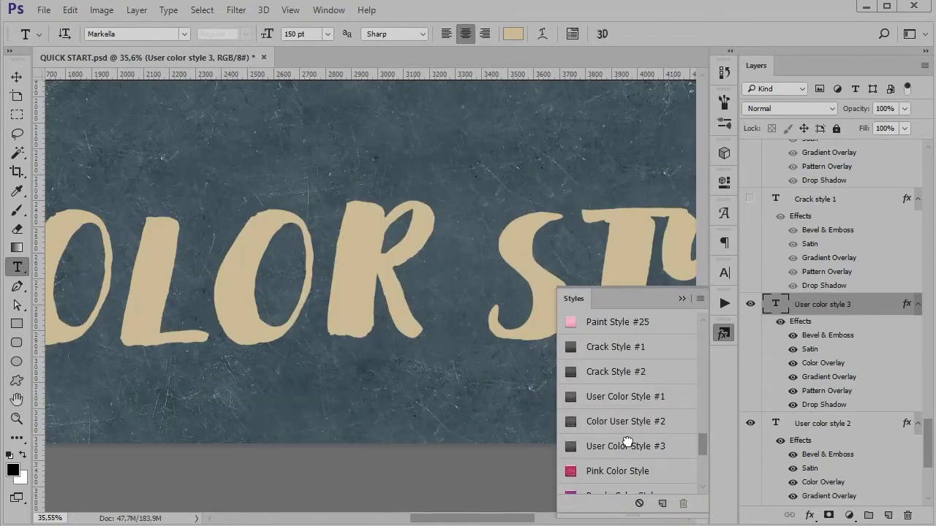
left_click(680, 297)
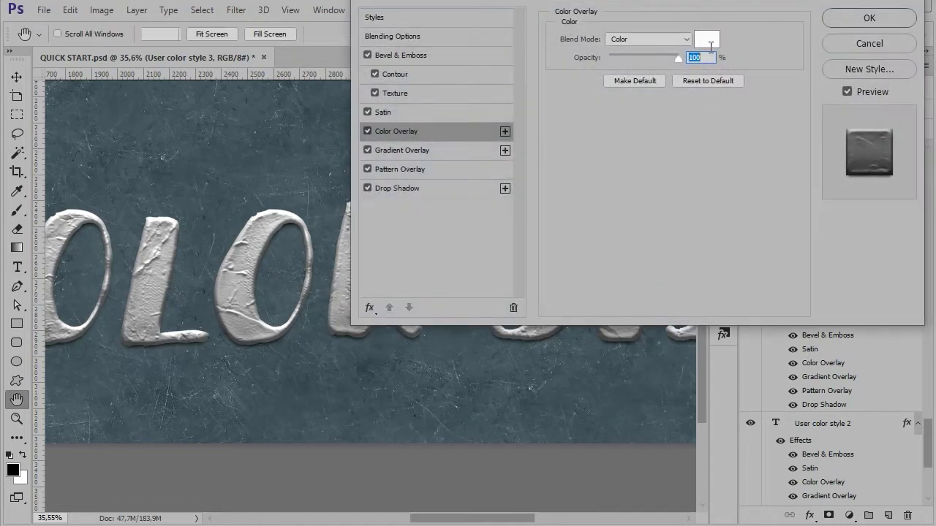
Try salmon, orange, red and yellow hues for the third line's overlay colour
left_click(707, 40)
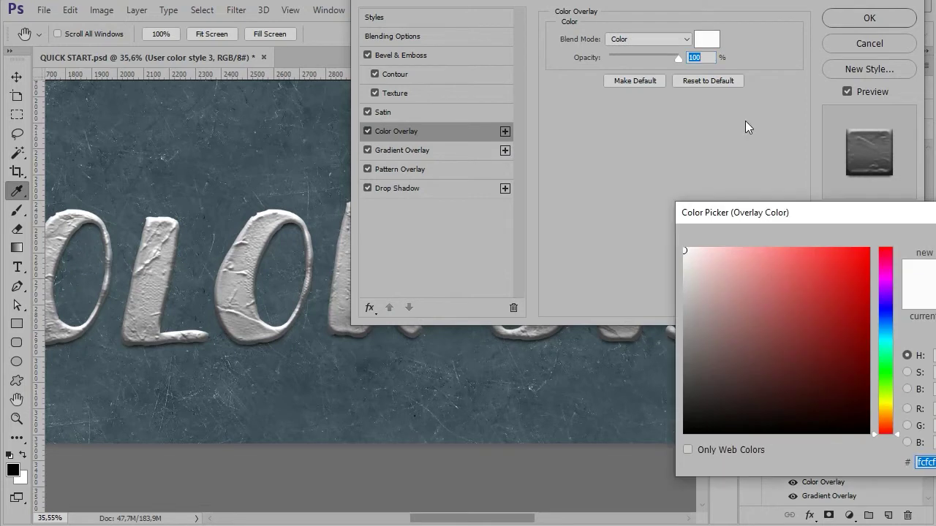
left_click(884, 426)
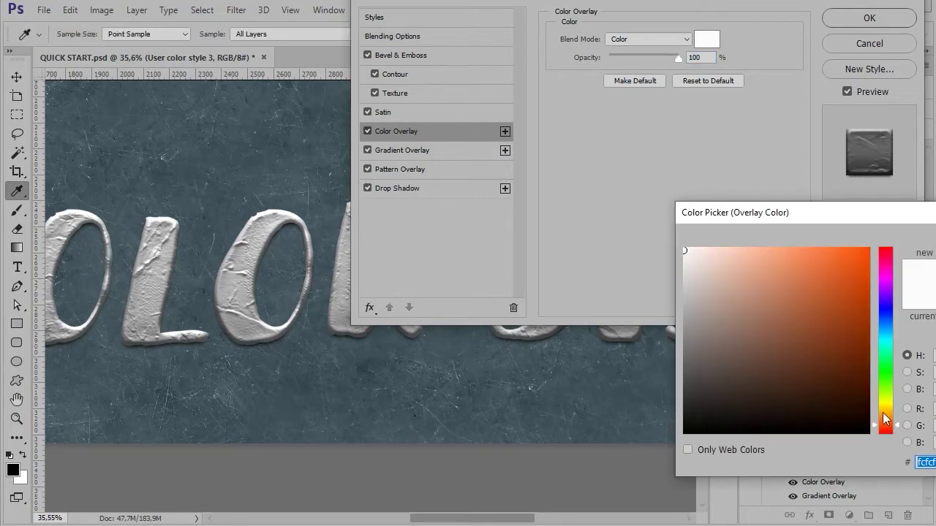
left_click(762, 264)
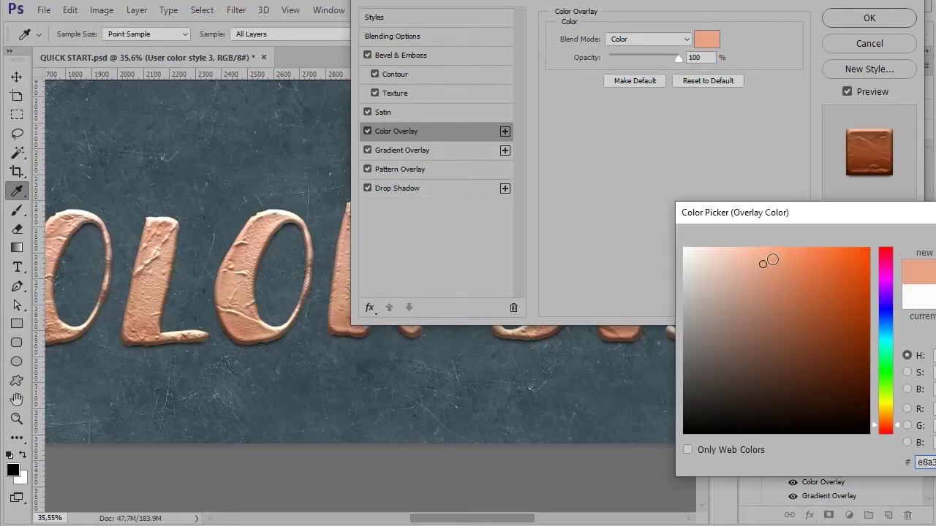
left_click(768, 277)
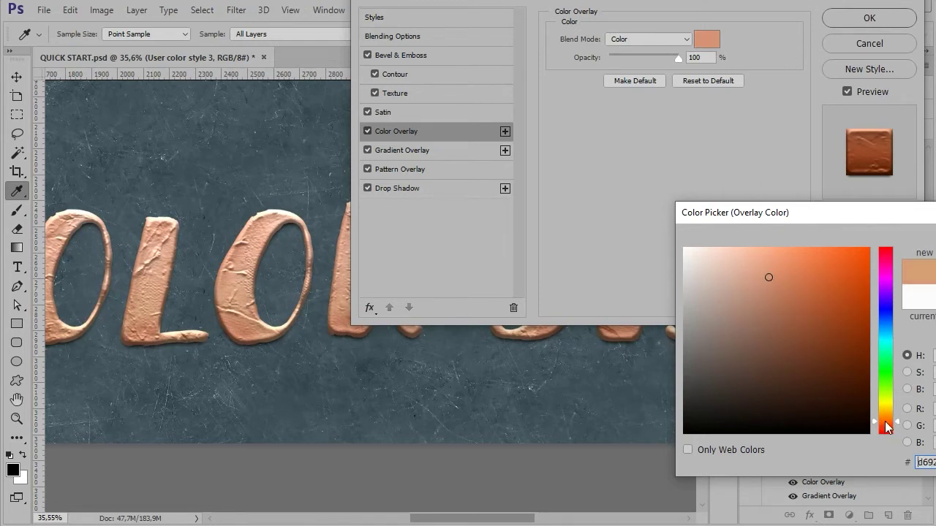
left_click(885, 422)
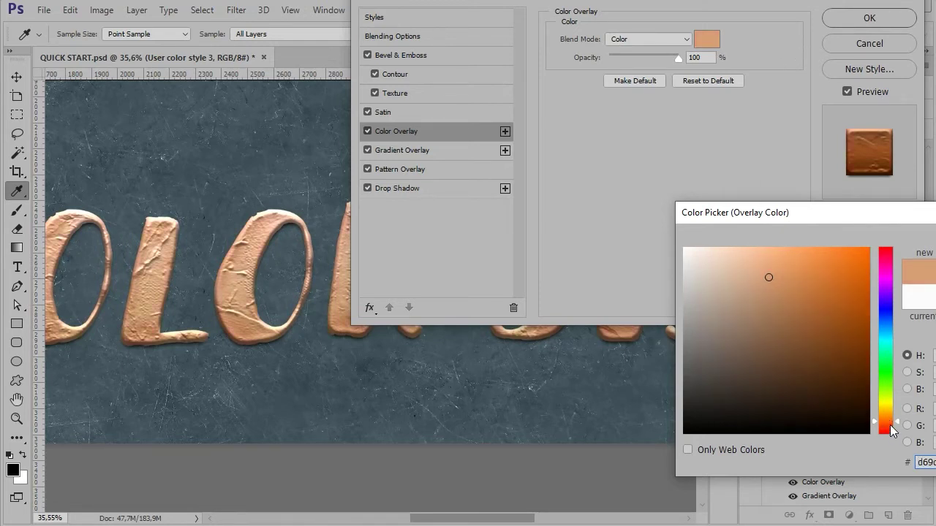
left_click(890, 424)
left_click(889, 404)
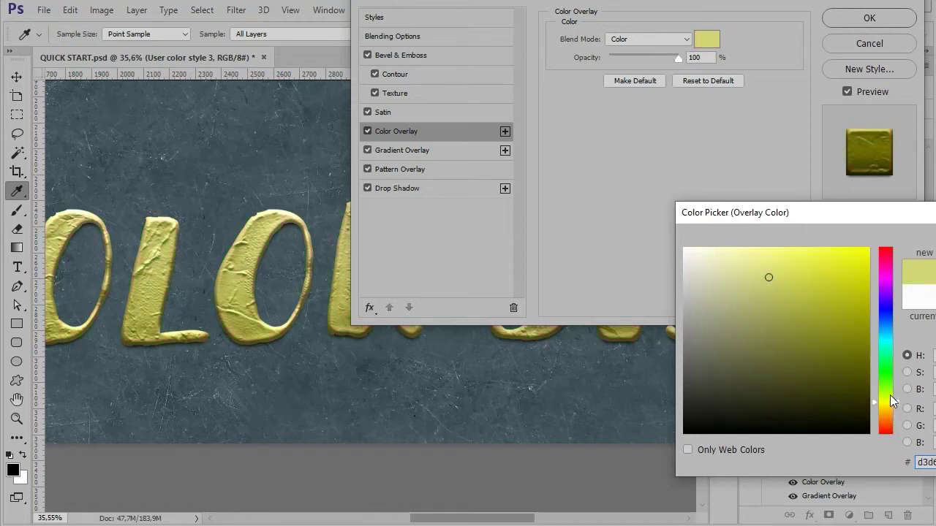
left_click(889, 410)
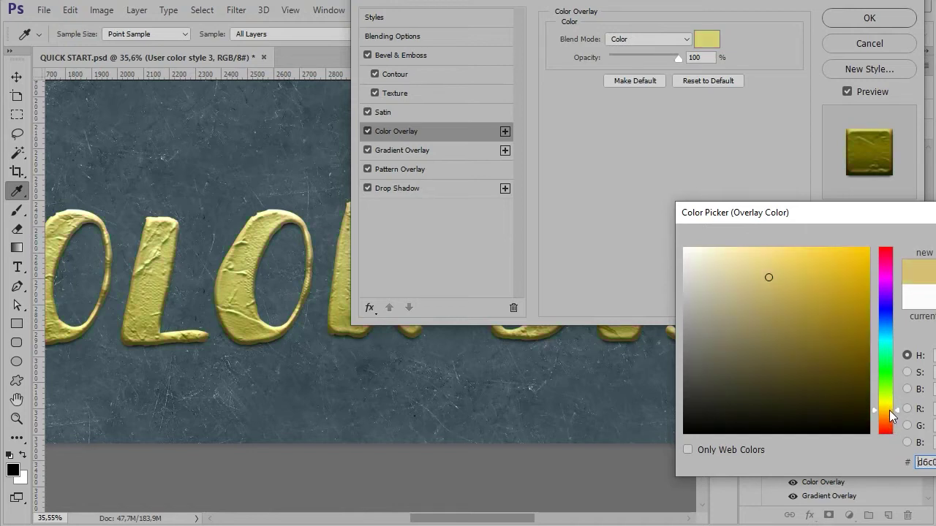
left_click(890, 411)
left_click(892, 395)
left_click(890, 400)
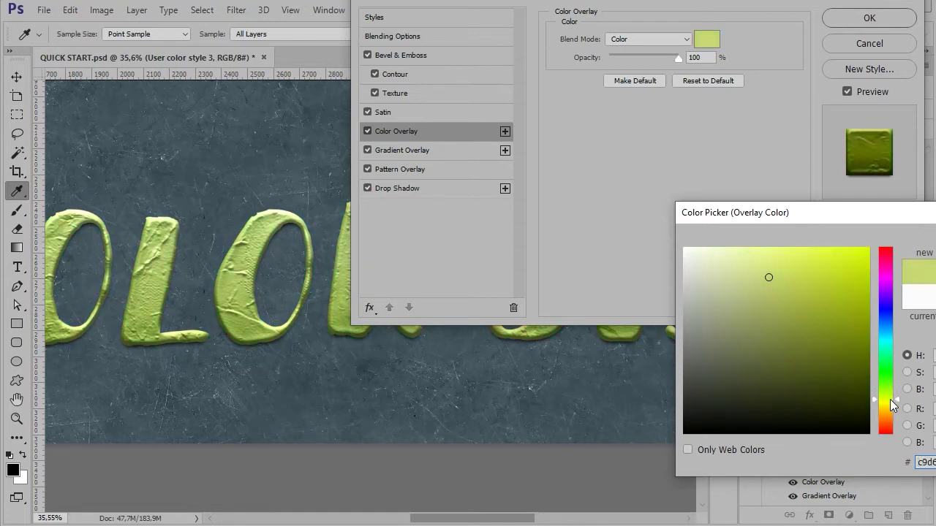
Settle on a copper brown-orange overlay colour and apply the layer style
mouse_move(768, 314)
left_mouse_down()
mouse_move(709, 309)
mouse_move(780, 317)
left_mouse_up()
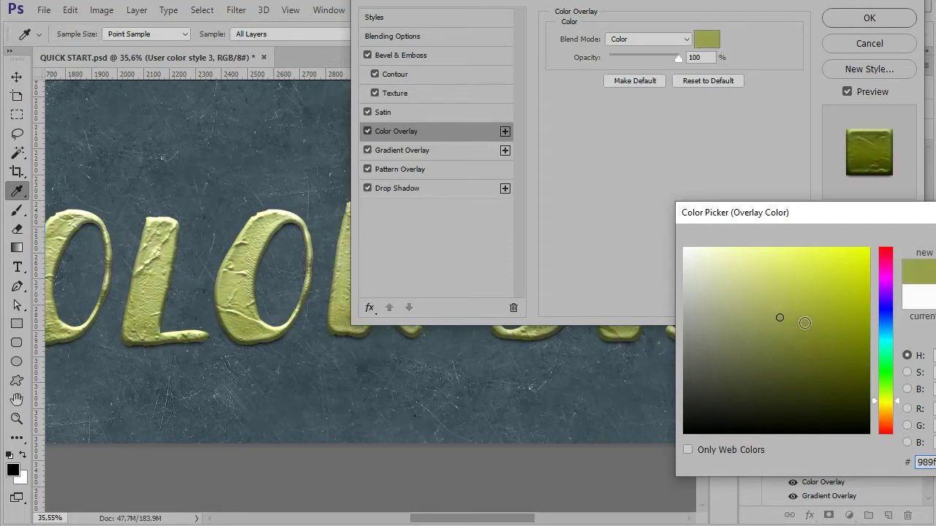
left_click(804, 322)
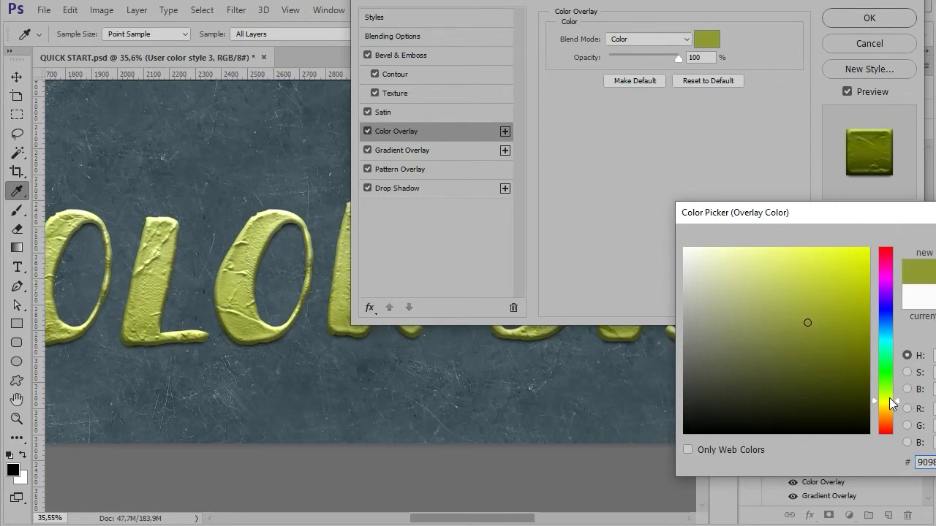
mouse_move(889, 397)
left_mouse_down()
mouse_move(889, 408)
mouse_move(891, 257)
left_mouse_up()
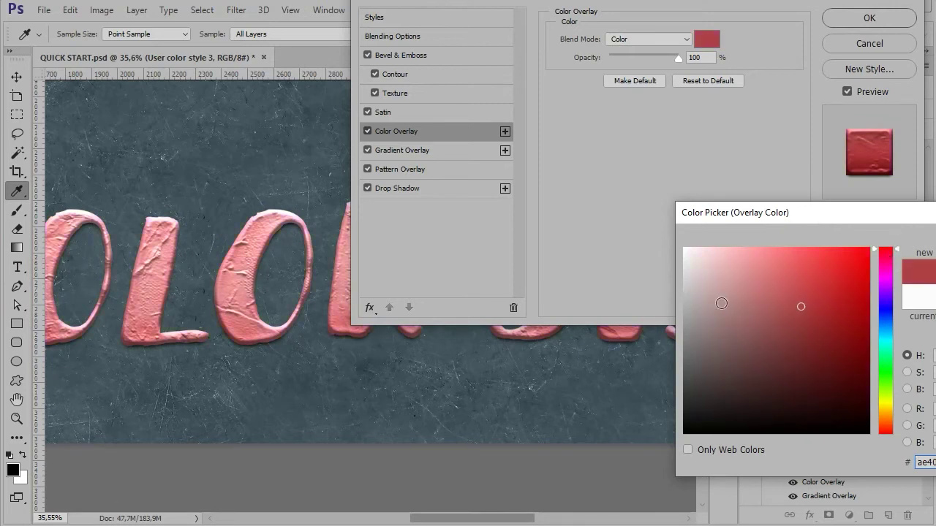
left_click(743, 310)
left_click(762, 318)
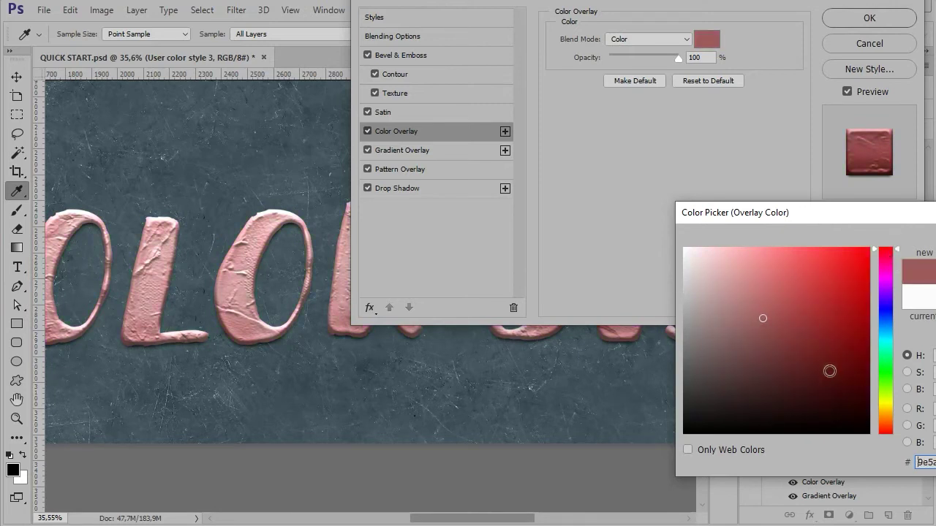
left_click(885, 414)
key("Return")
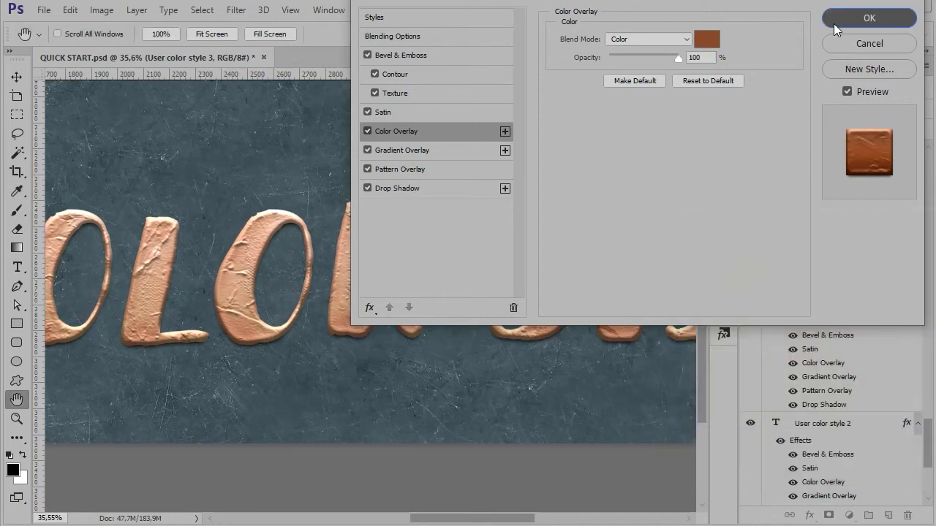
key("Return")
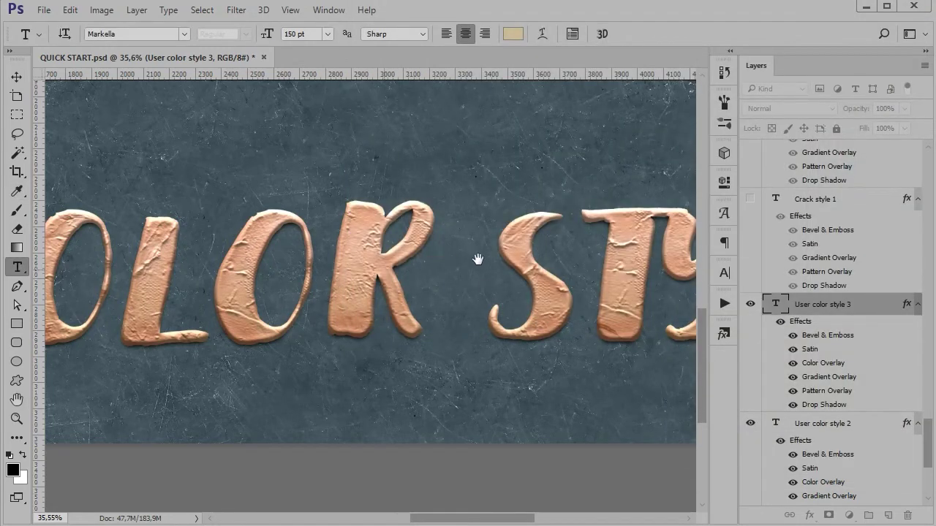
Zoom to 100% on the letters ER COLO of User color style 3
left_click_drag(333, 270, 537, 267)
left_click_drag(206, 274, 305, 329)
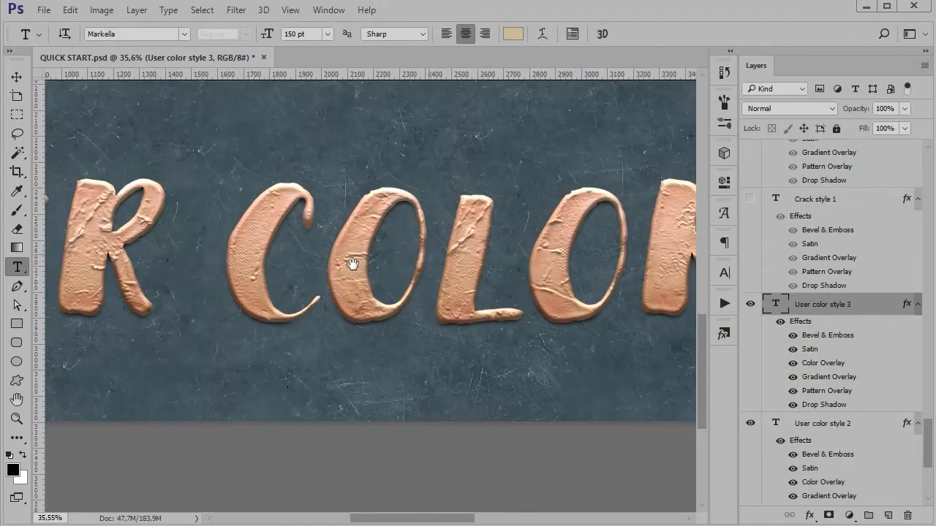
key("z")
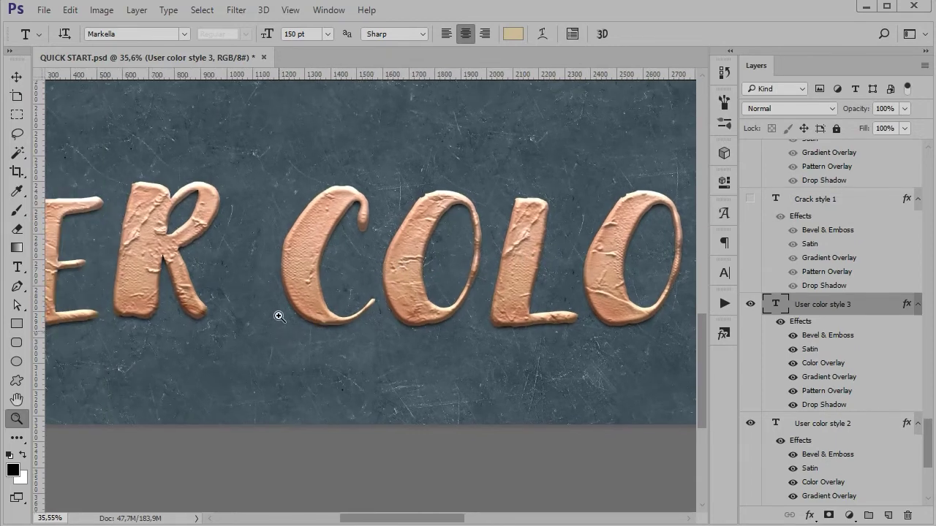
right_click(308, 307)
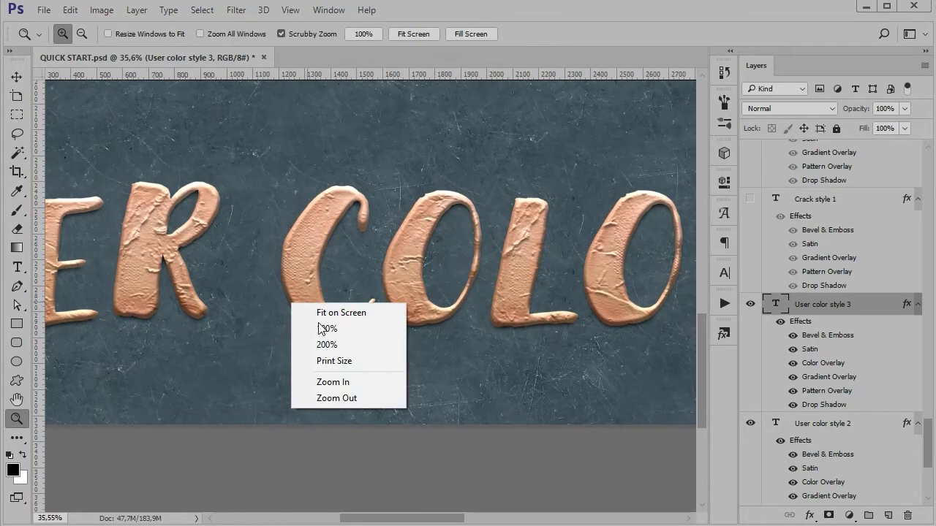
left_click(318, 328)
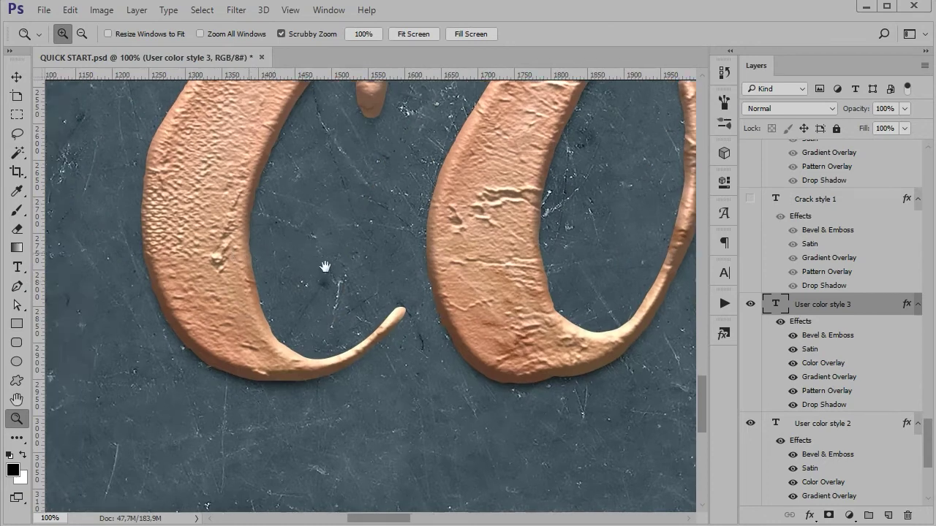
Pan around the copper-textured E and R letters at 100% zoom
left_click_drag(325, 267, 493, 270)
left_click_drag(219, 256, 359, 267)
left_click_drag(246, 267, 393, 303)
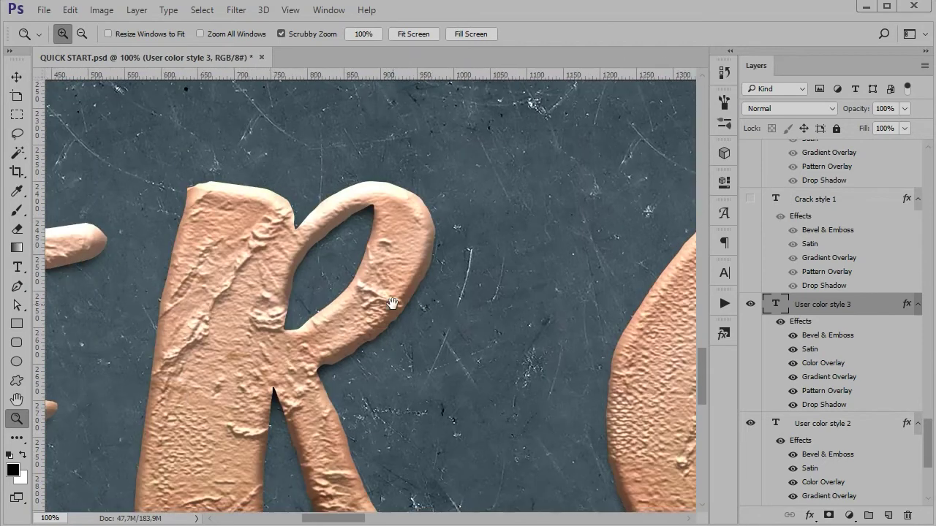
left_click_drag(229, 352, 436, 283)
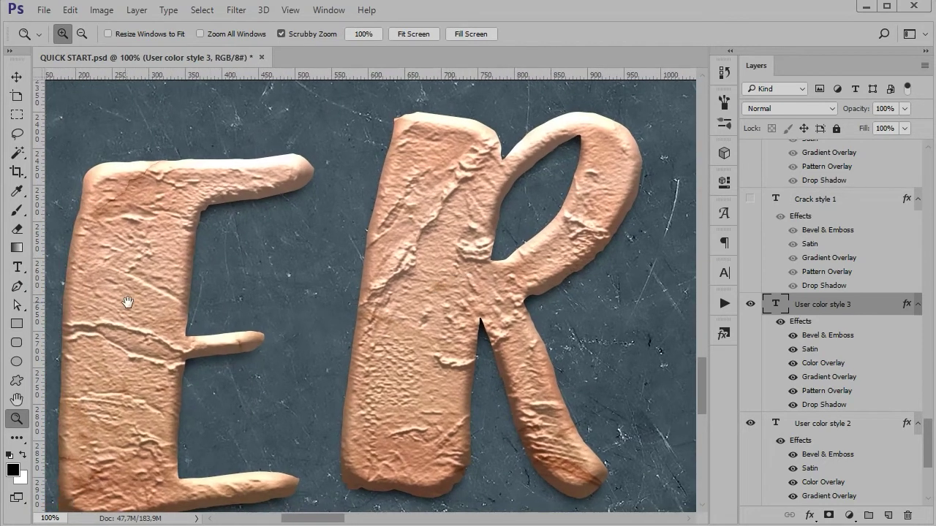
left_click_drag(128, 302, 292, 299)
left_click_drag(347, 315, 175, 294)
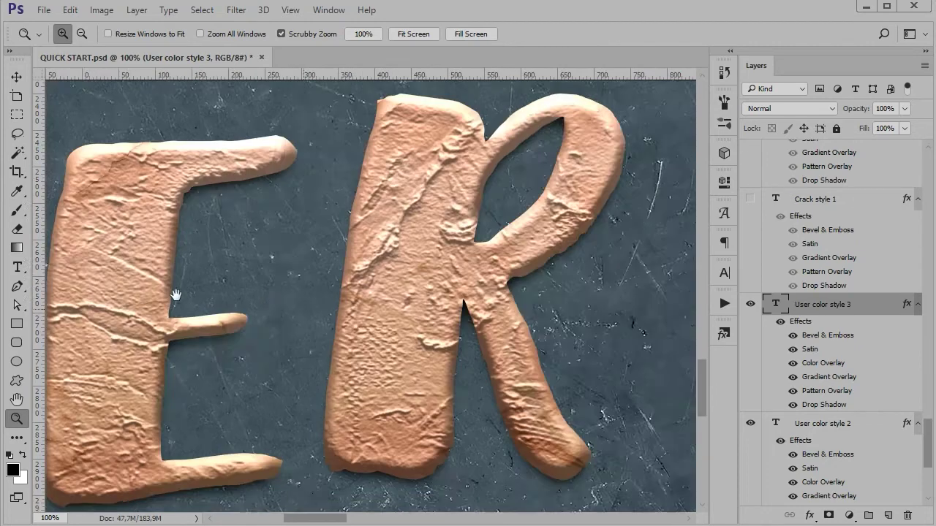
Fit the whole document in view and reposition the User color style 3 text line
key("ctrl+0")
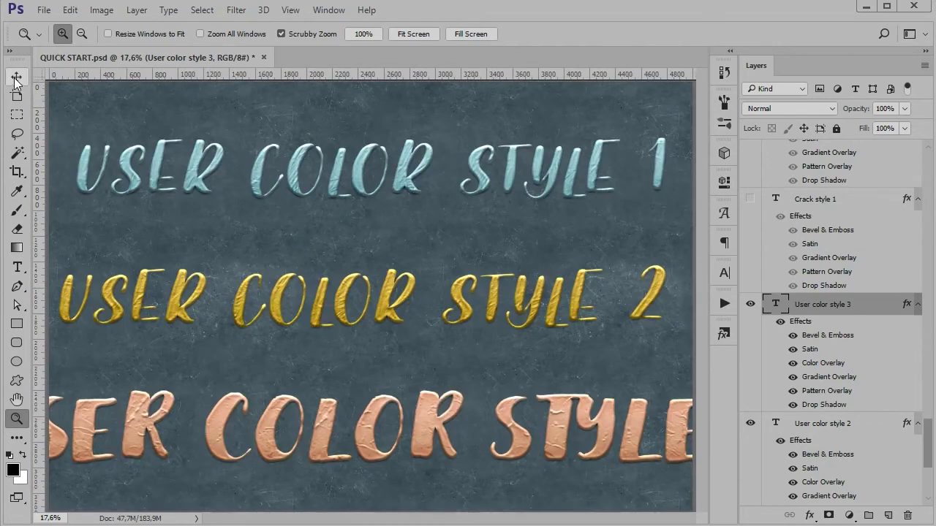
left_click(15, 78)
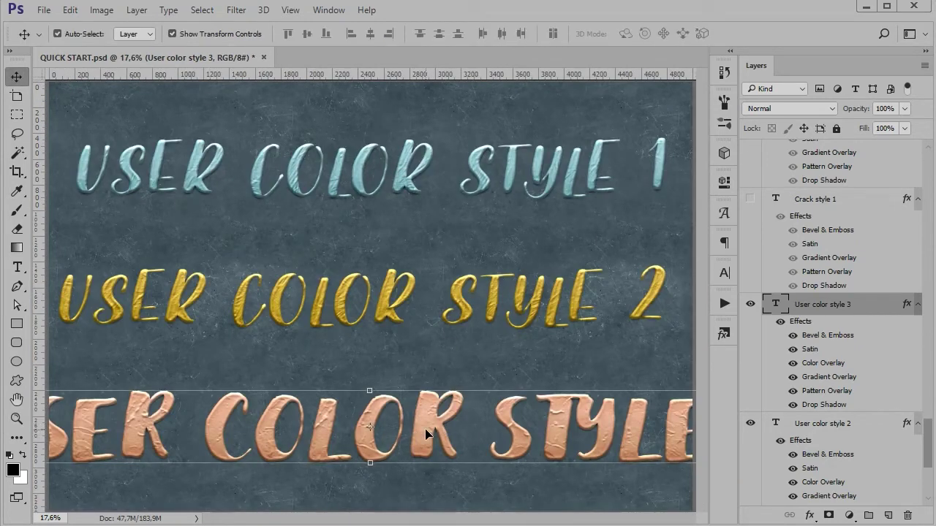
mouse_move(425, 428)
left_mouse_down()
mouse_move(320, 421)
mouse_move(331, 421)
left_mouse_up()
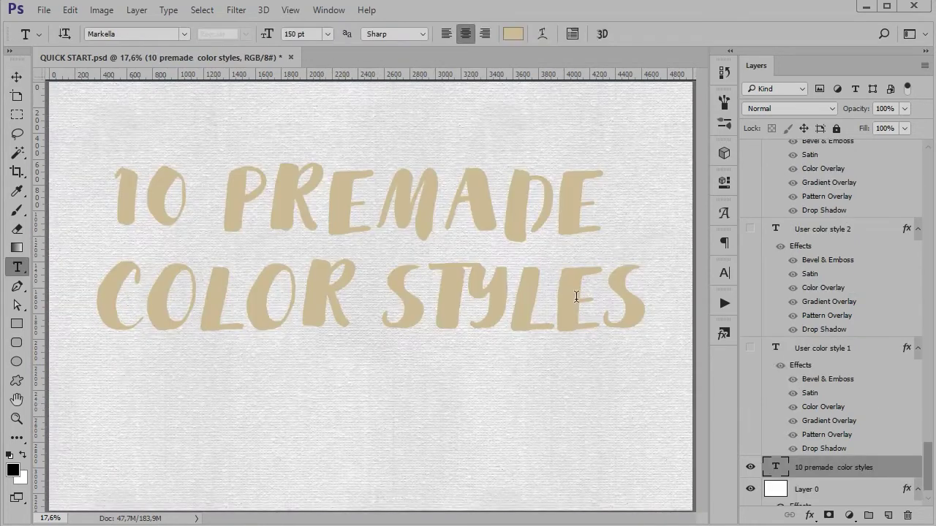
Apply the Pink Color Style to the 10 PREMADE COLOR STYLES heading
left_click(724, 332)
left_click(593, 361)
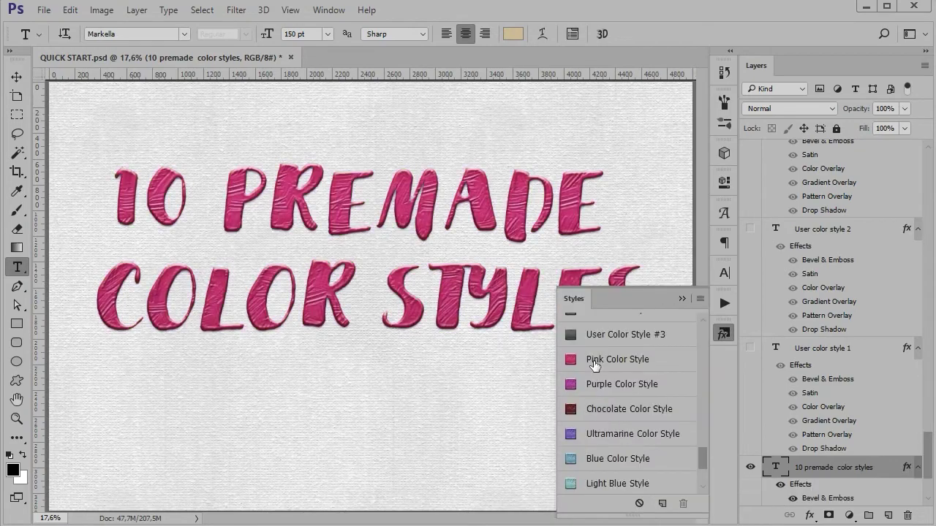
scroll(457, 319, "up", 2)
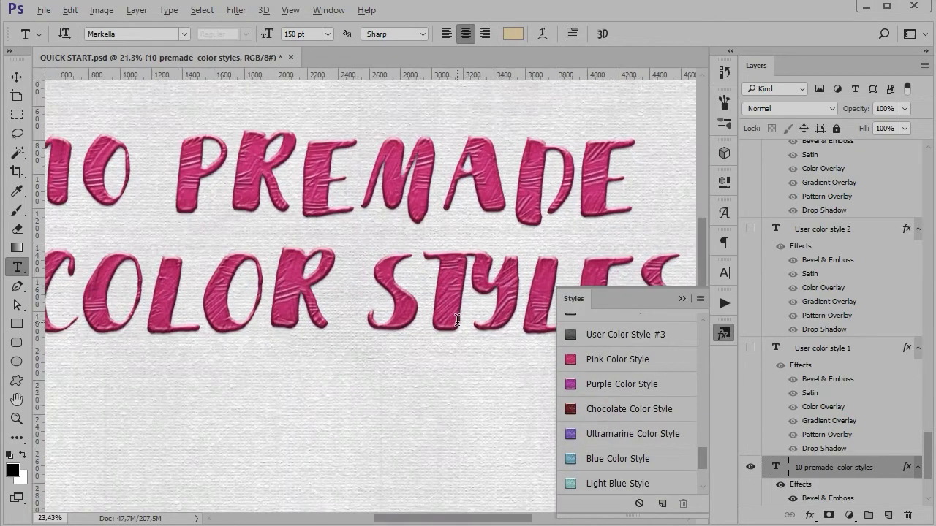
scroll(457, 319, "up", 2)
left_click_drag(514, 299, 523, 299)
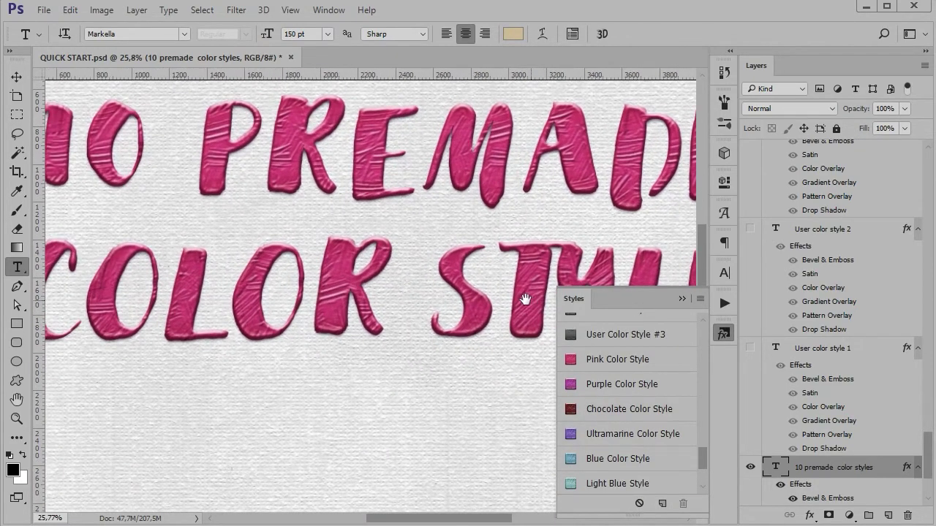
Try the Purple and Chocolate Color Styles, panning over the word PREMADE
left_click(606, 383)
left_click(608, 411)
scroll(400, 356, "up", 3)
scroll(400, 356, "up", 2)
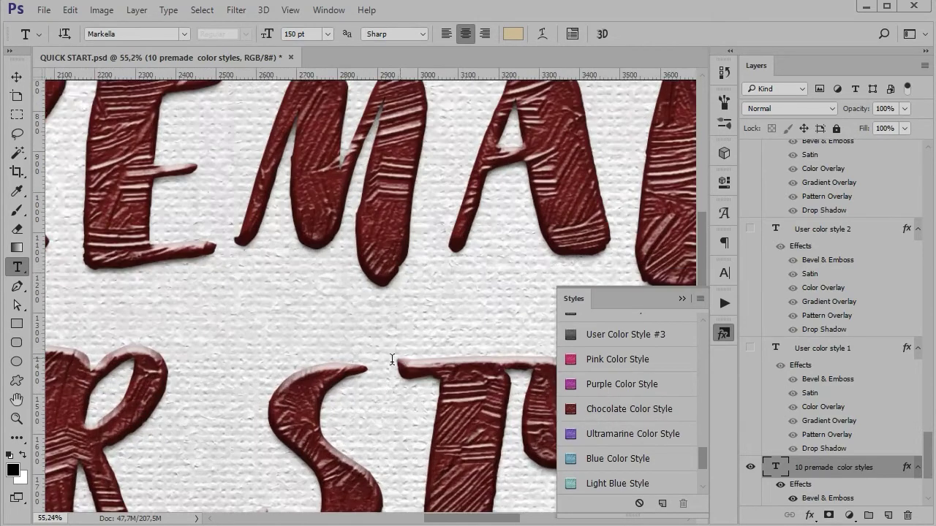
mouse_move(432, 315)
left_mouse_down()
mouse_move(309, 310)
mouse_move(256, 330)
left_mouse_up()
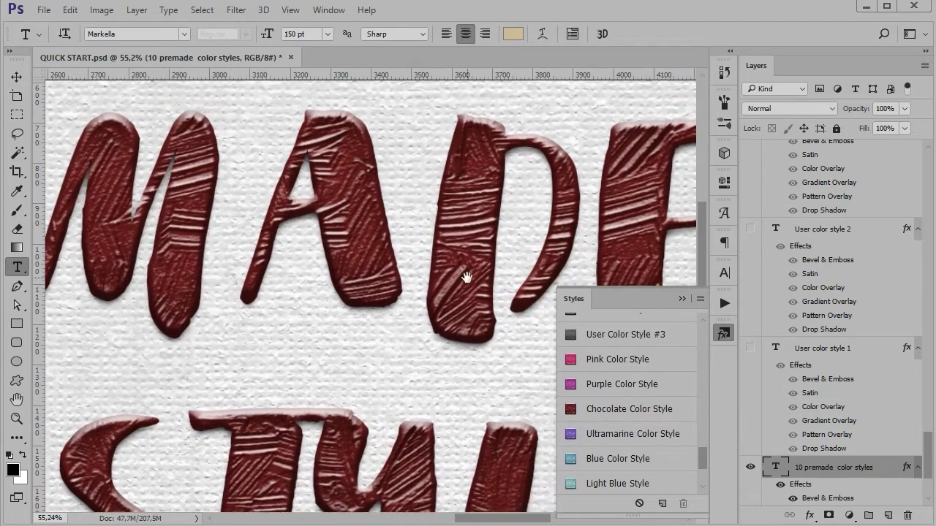
left_click_drag(455, 274, 373, 287)
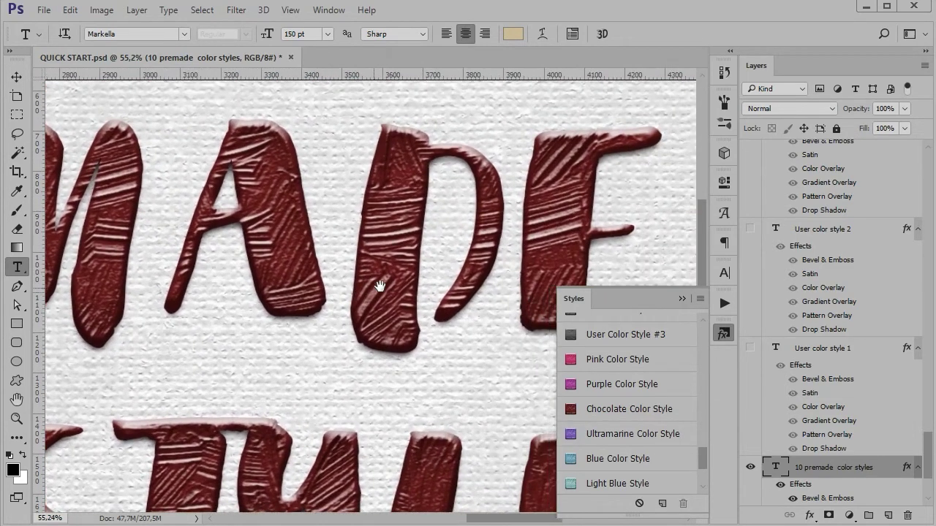
Try the Blue and Yellow Color Styles, finishing with the Gold Color Style
scroll(625, 438, "down", 2)
left_click(611, 439)
scroll(607, 438, "down", 2)
left_click(600, 457)
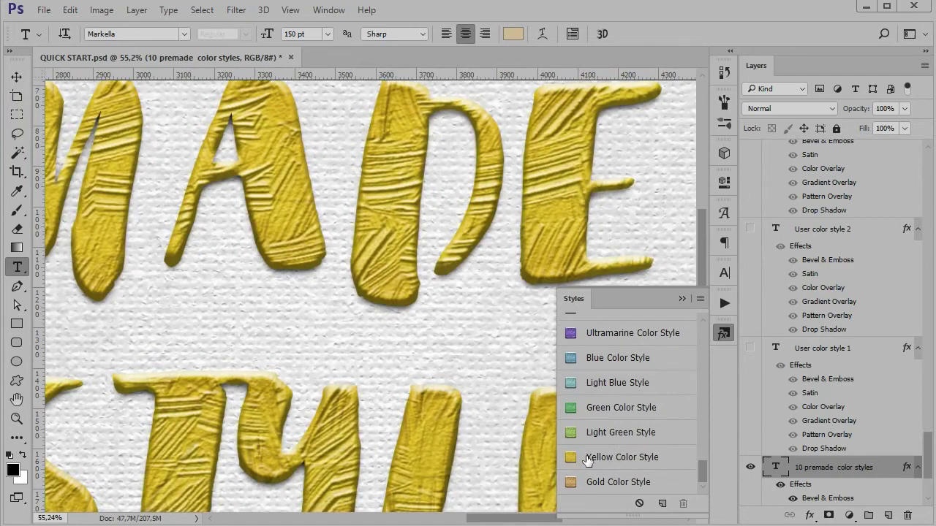
left_click(596, 485)
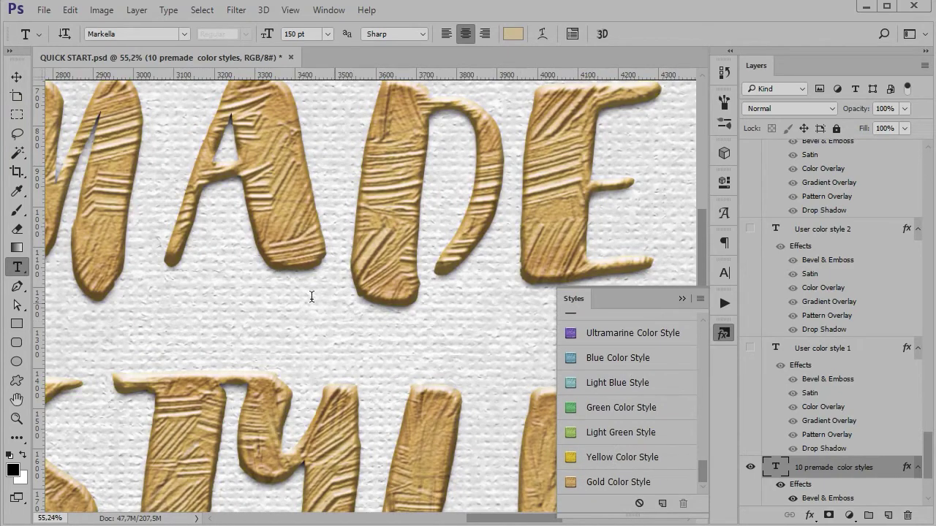
Zoom to 100% on the P and R at the start of PREMADE
left_click_drag(268, 281, 417, 242)
key("z")
right_click(207, 348)
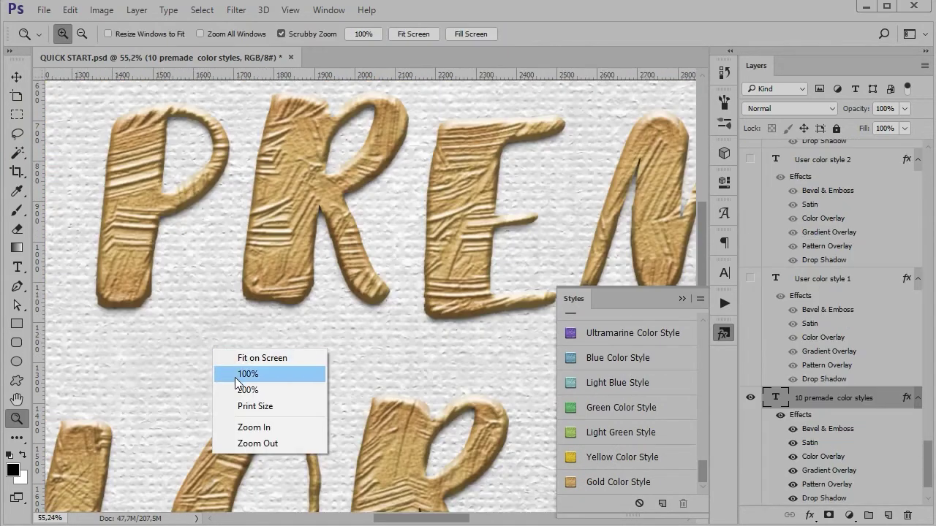
left_click(234, 377)
left_click_drag(219, 250, 177, 231)
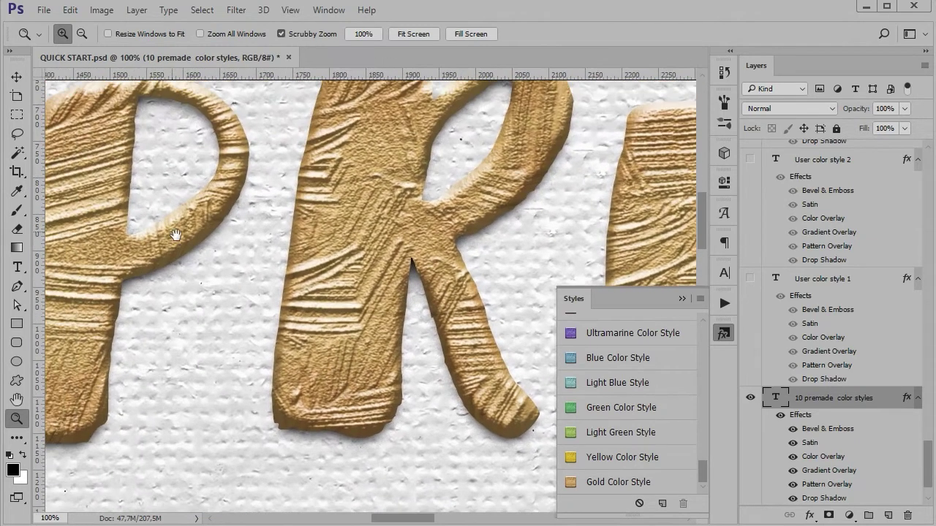
mouse_move(135, 199)
left_mouse_down()
mouse_move(368, 317)
mouse_move(314, 300)
left_mouse_up()
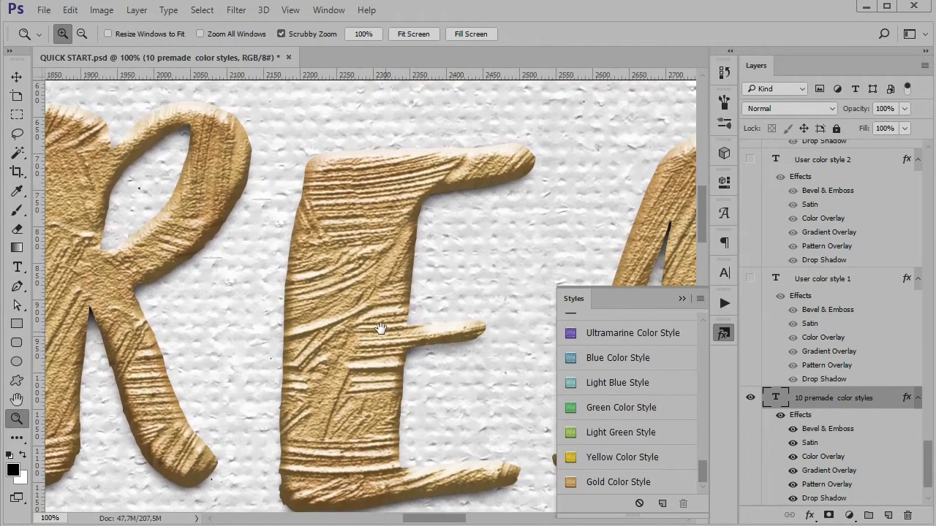
Pan across the letters E, M, A and onward to inspect the gold paint texture
left_click_drag(382, 330, 192, 276)
left_click_drag(498, 307, 372, 303)
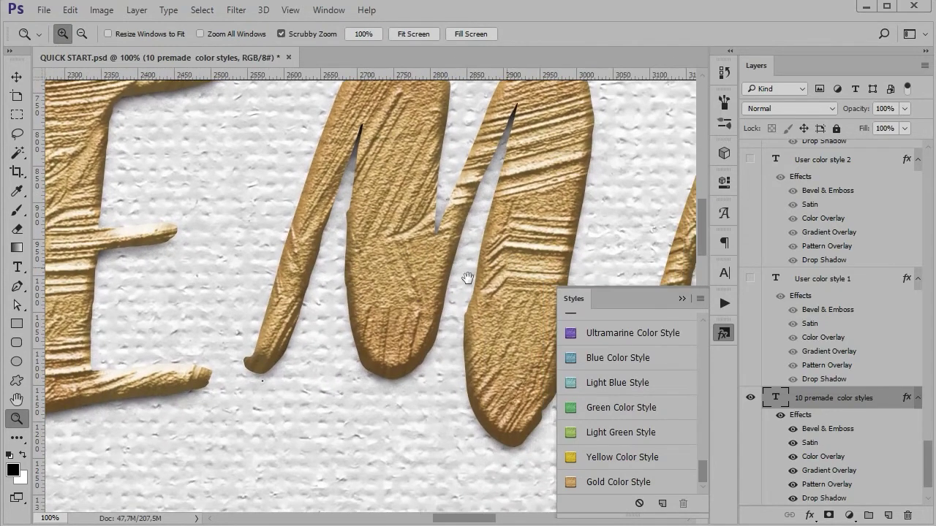
mouse_move(495, 256)
left_mouse_down()
mouse_move(300, 286)
mouse_move(175, 293)
left_mouse_up()
left_click_drag(410, 293, 214, 314)
mouse_move(578, 314)
left_mouse_down()
mouse_move(324, 317)
mouse_move(271, 328)
mouse_move(220, 299)
left_mouse_up()
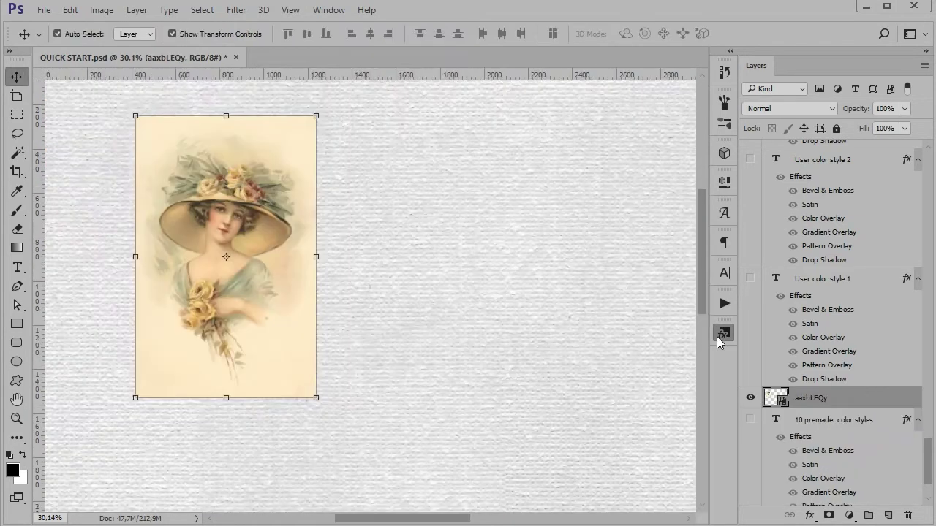
Apply User Color Style #1 to the portrait and close the styles list
left_click(647, 406)
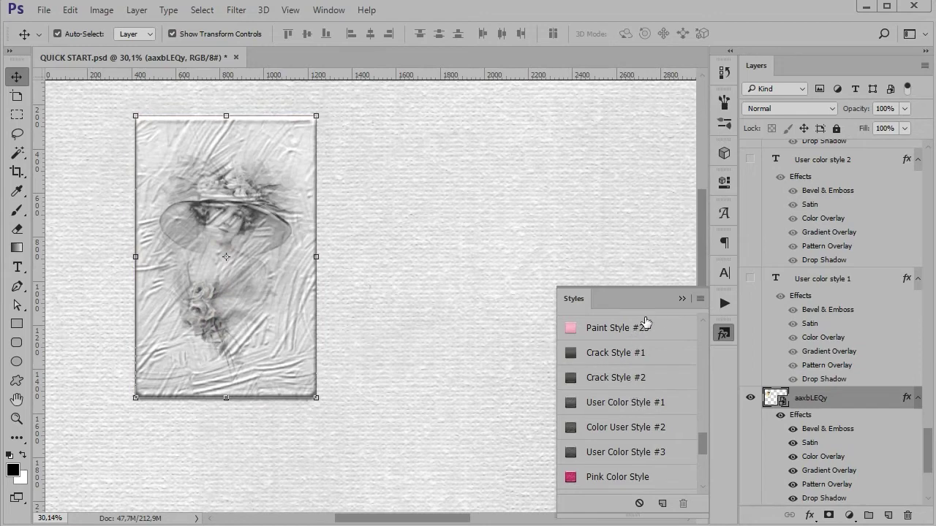
left_click(682, 299)
scroll(841, 404, "down", 5)
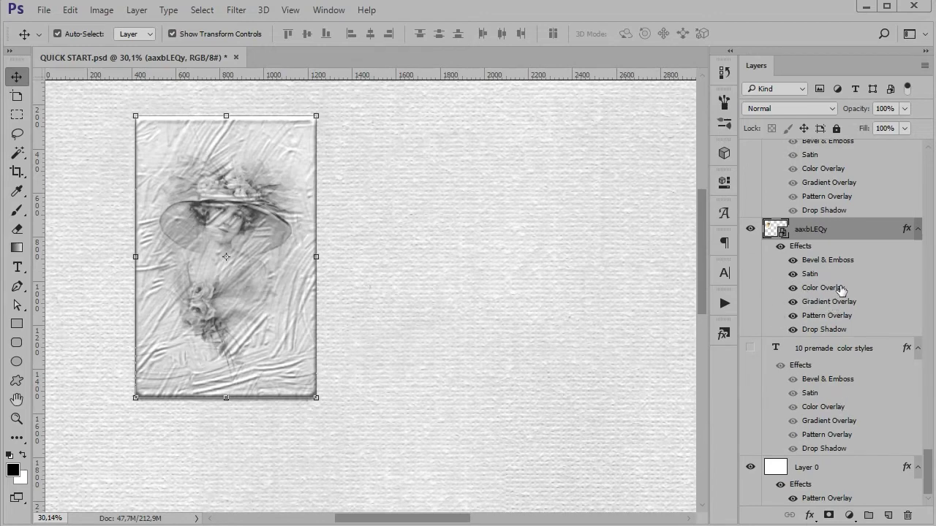
Give the portrait a cream Color Overlay, move it up-left and drag a copy to the right
double_click(810, 292)
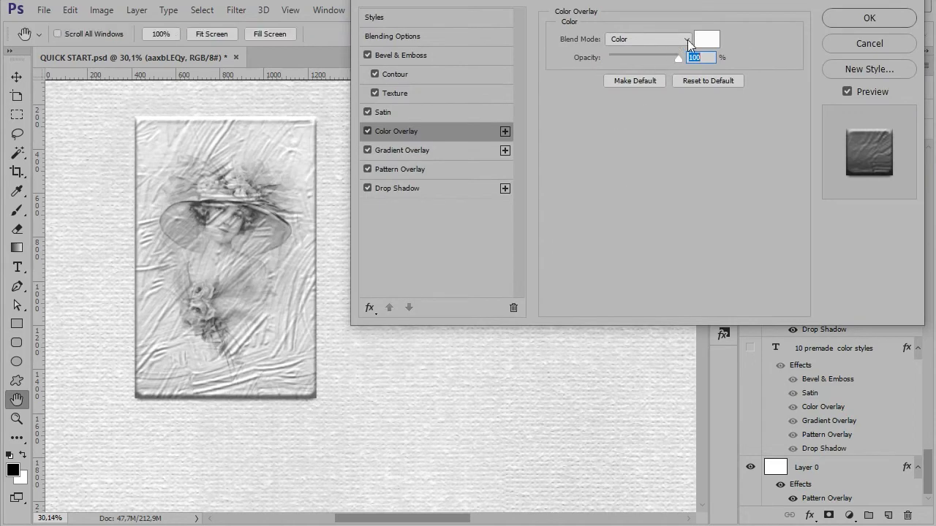
left_click(710, 41)
left_click(722, 255)
key("Return")
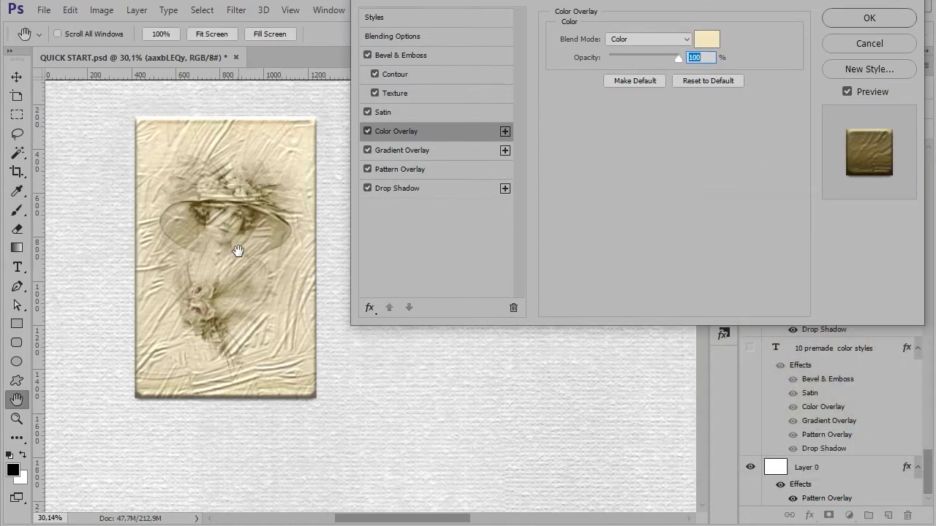
left_click(870, 18)
left_click_drag(203, 155, 142, 139)
left_click_drag(170, 214, 438, 214)
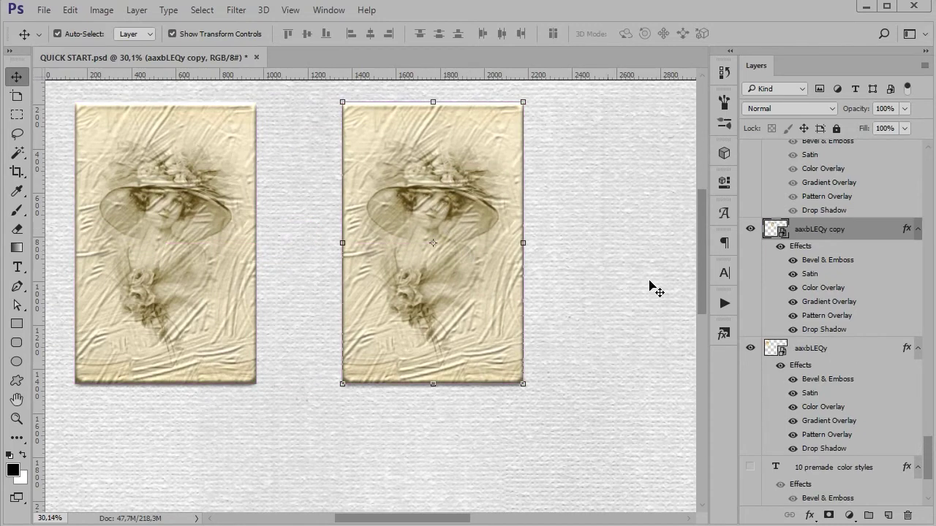
Change the copy's Color Overlay to lavender-blue
double_click(813, 291)
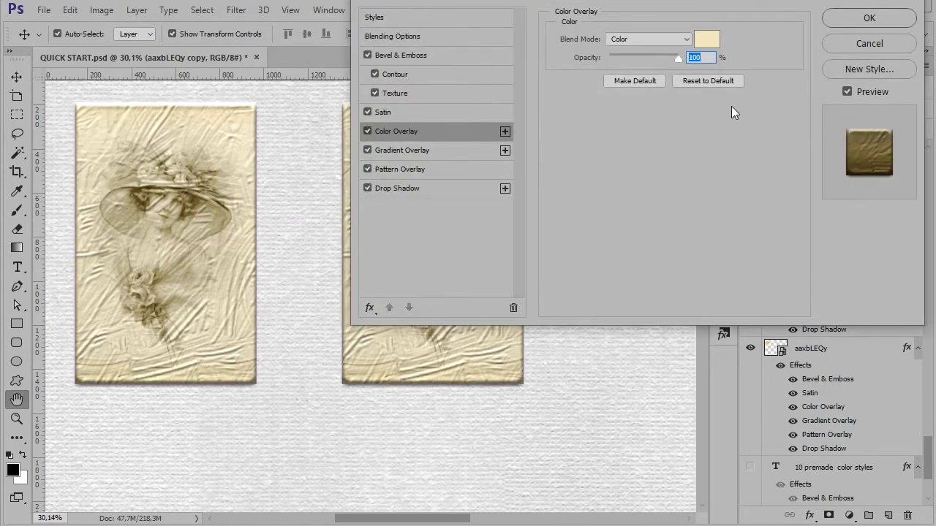
left_click(711, 44)
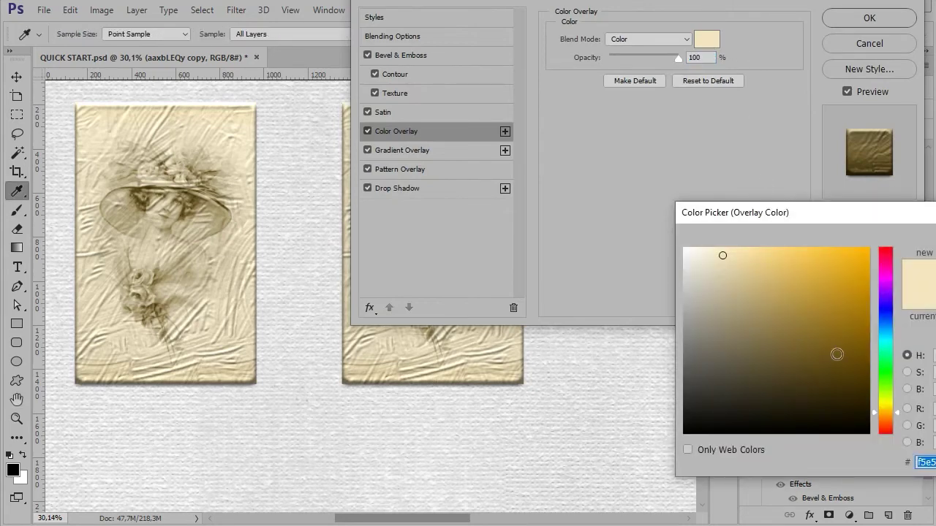
left_click(865, 296)
key("Return")
left_click(839, 27)
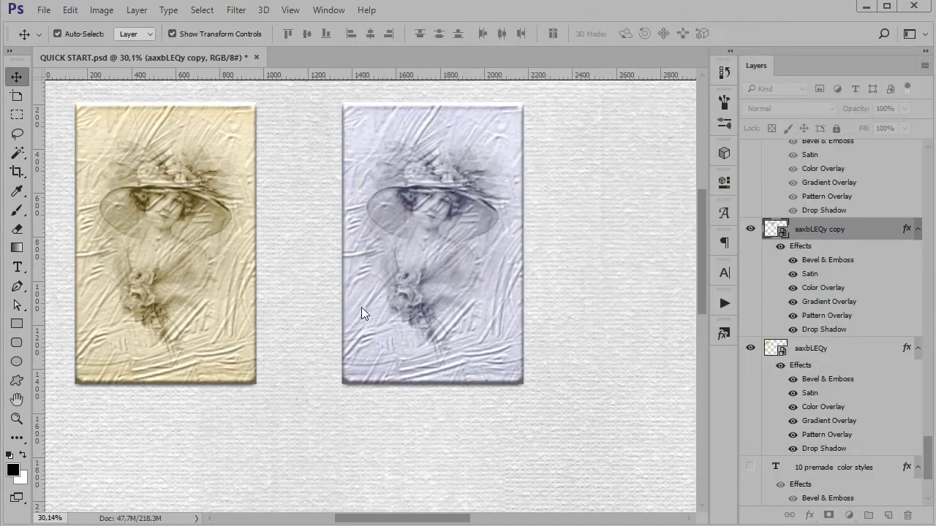
Open the 12 PNG Brush Stroke folder and drag Brush stroke-1 onto the canvas
scroll(308, 322, "down", 1)
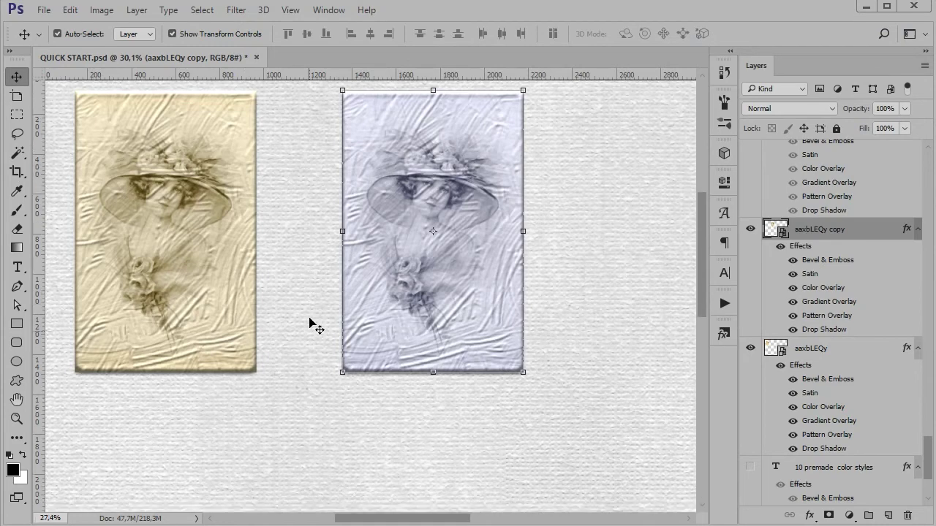
scroll(307, 322, "down", 1)
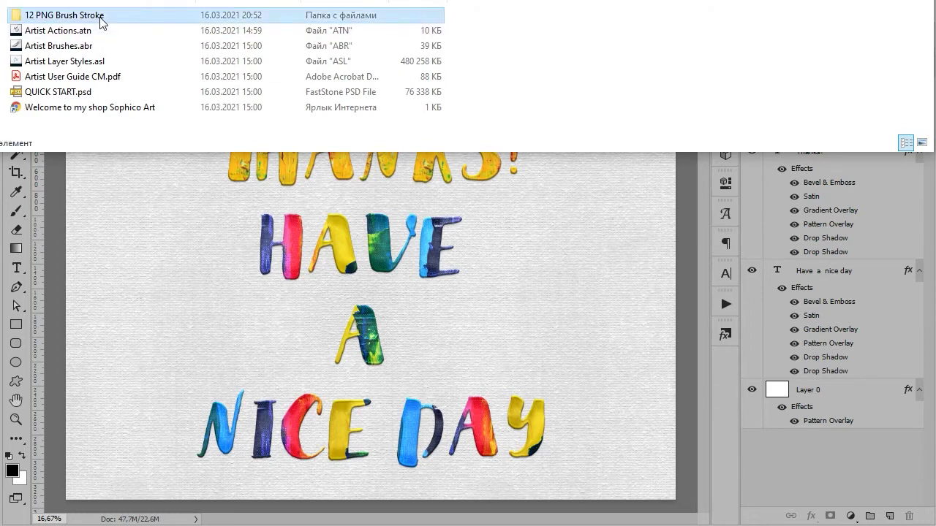
double_click(106, 15)
mouse_move(50, 32)
left_mouse_down()
mouse_move(136, 180)
mouse_move(483, 317)
mouse_move(517, 284)
mouse_move(512, 292)
left_mouse_up()
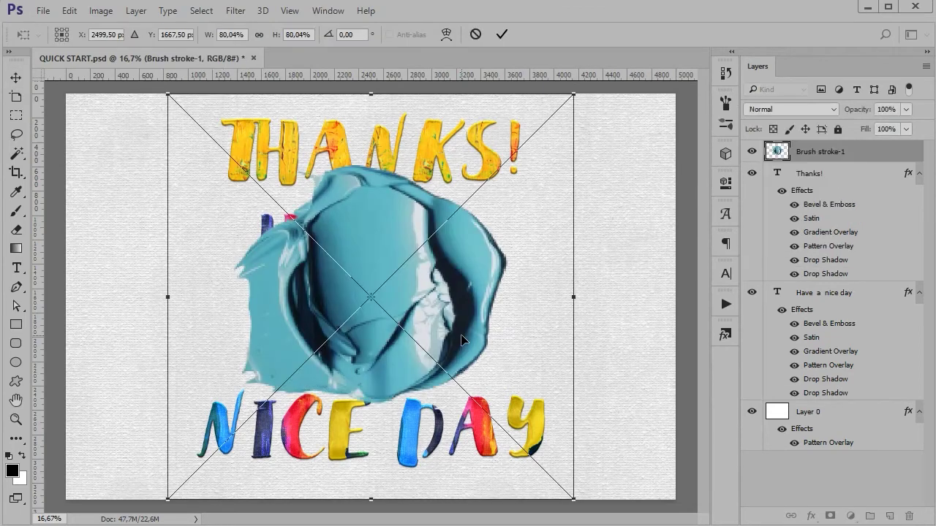
Commit Brush stroke-1, scale it to 27%, rotate about 108° and move it top-right
left_click(496, 39)
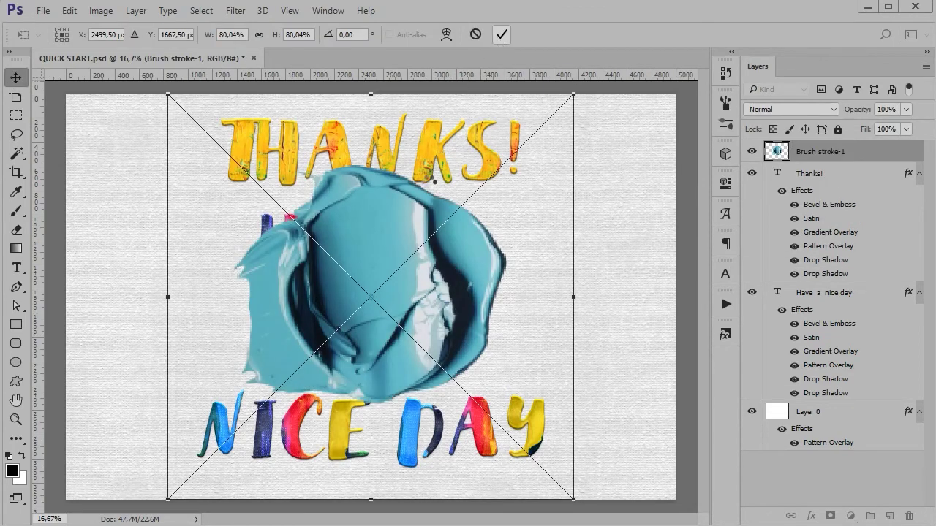
left_click(69, 10)
mouse_move(90, 324)
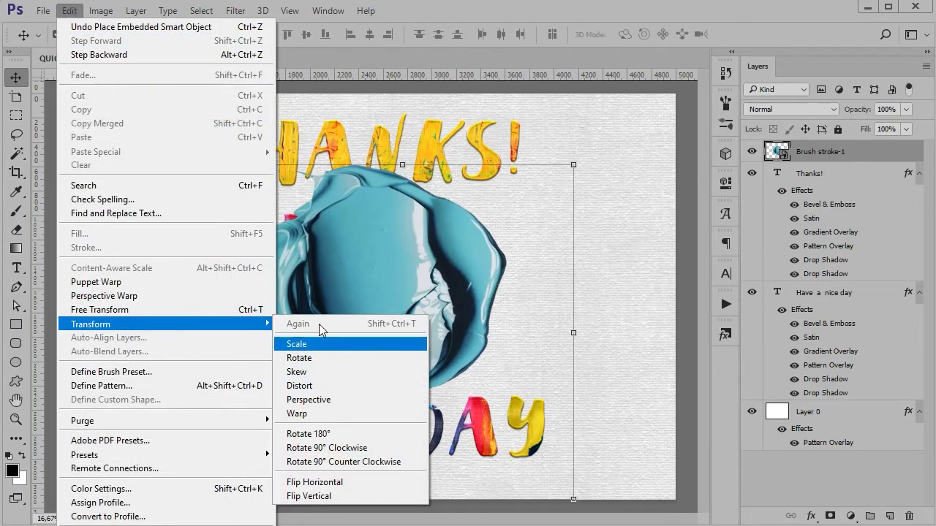
key("Escape")
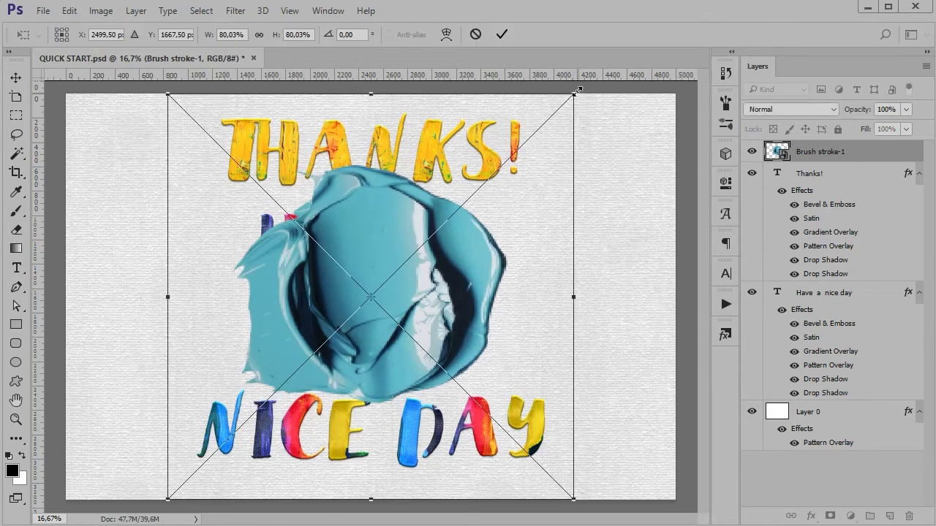
left_click_drag(575, 92, 439, 228)
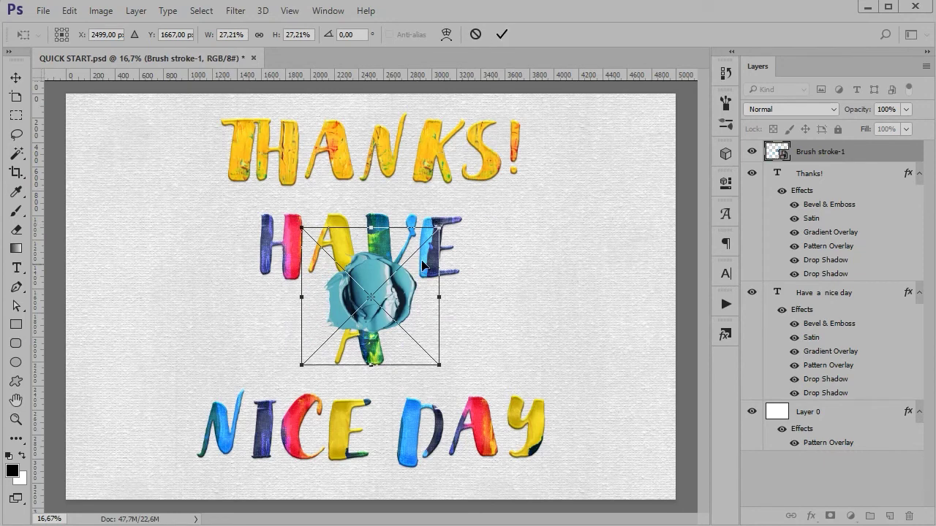
left_click_drag(455, 220, 554, 258)
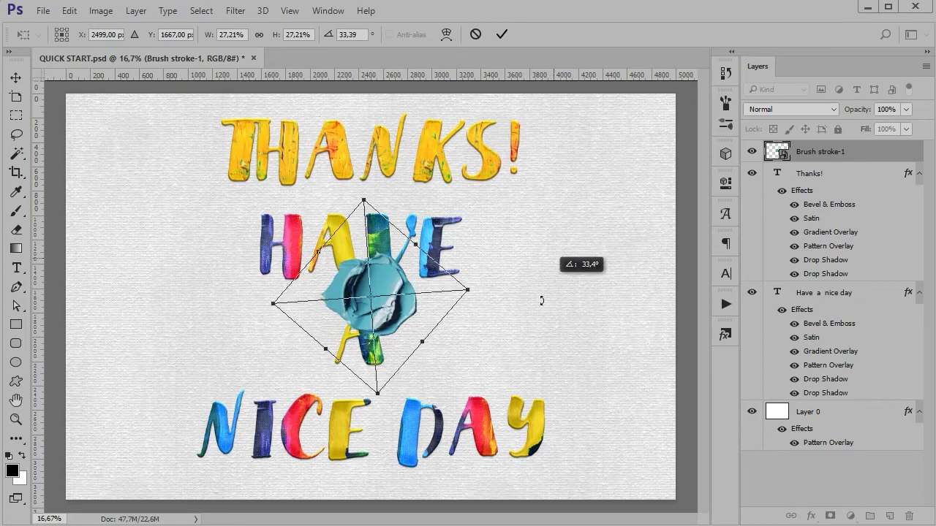
left_click_drag(554, 258, 414, 382)
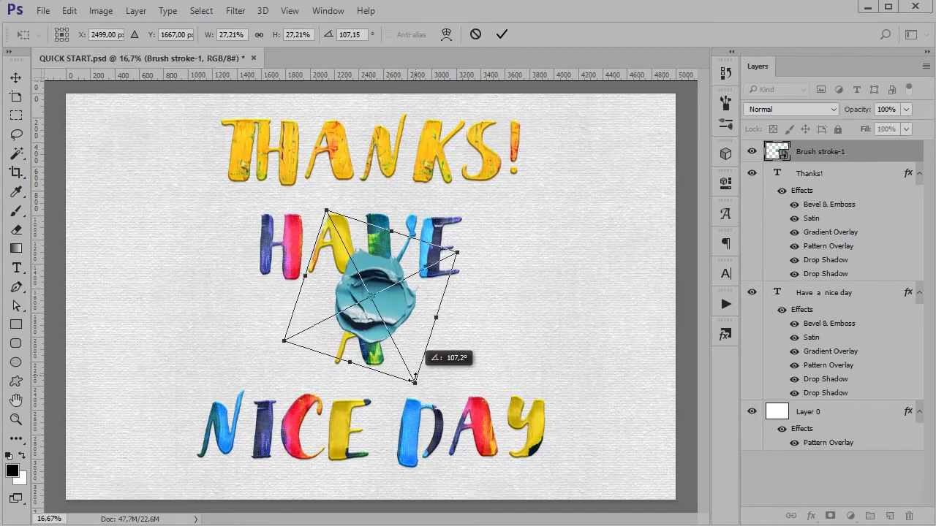
left_click(502, 34)
mouse_move(420, 271)
left_mouse_down()
mouse_move(613, 182)
mouse_move(673, 125)
left_mouse_up()
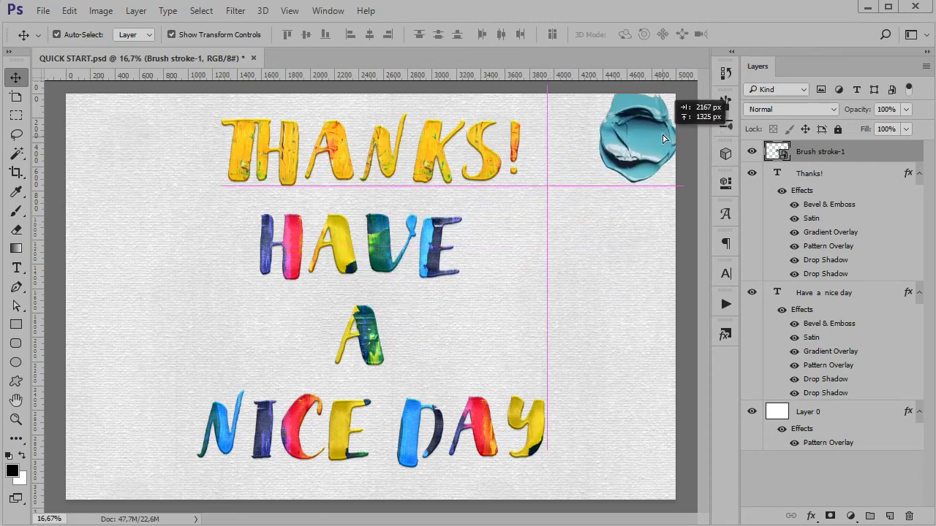